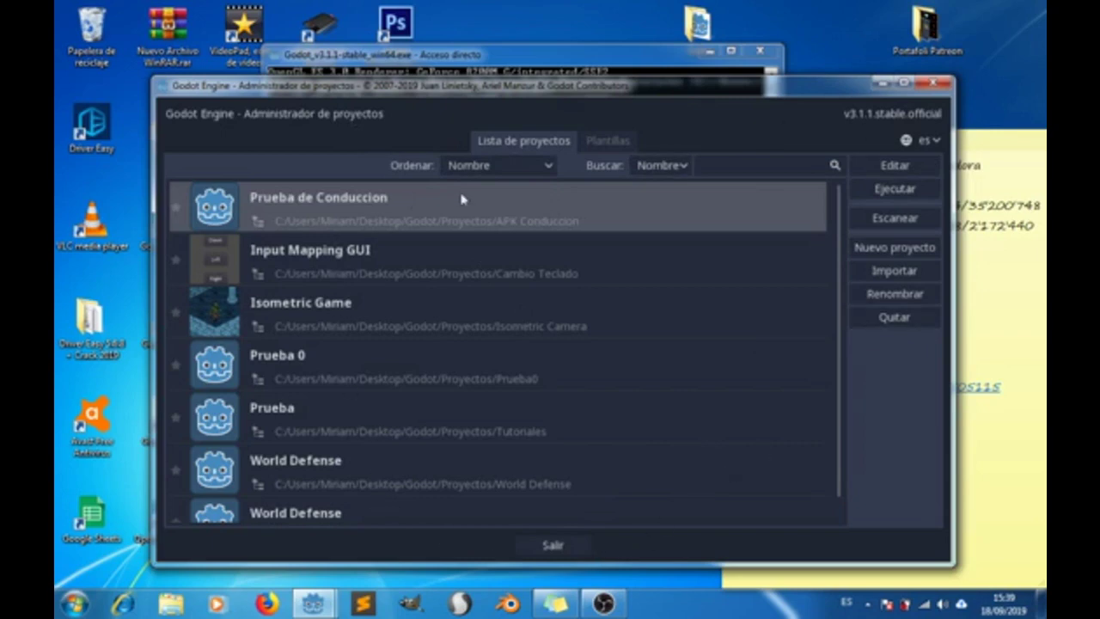
Browse the Input Mapping GUI, Prueba de Conduccion and World Defense projects, then start Escanear
left_click(501, 263)
left_click(510, 225)
left_click(464, 266)
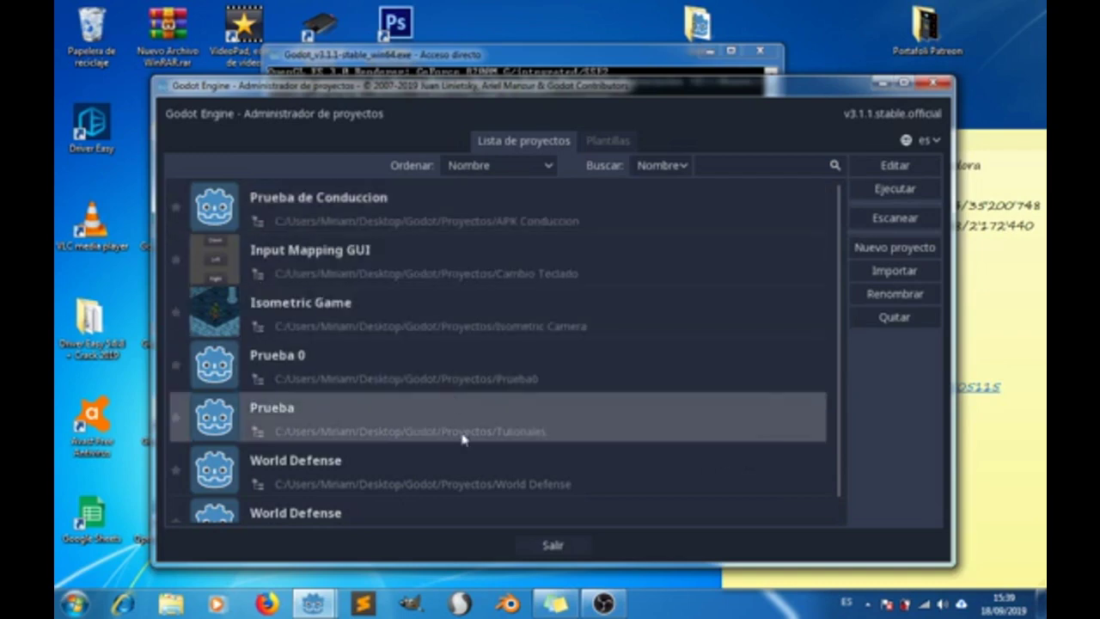
left_click(464, 458)
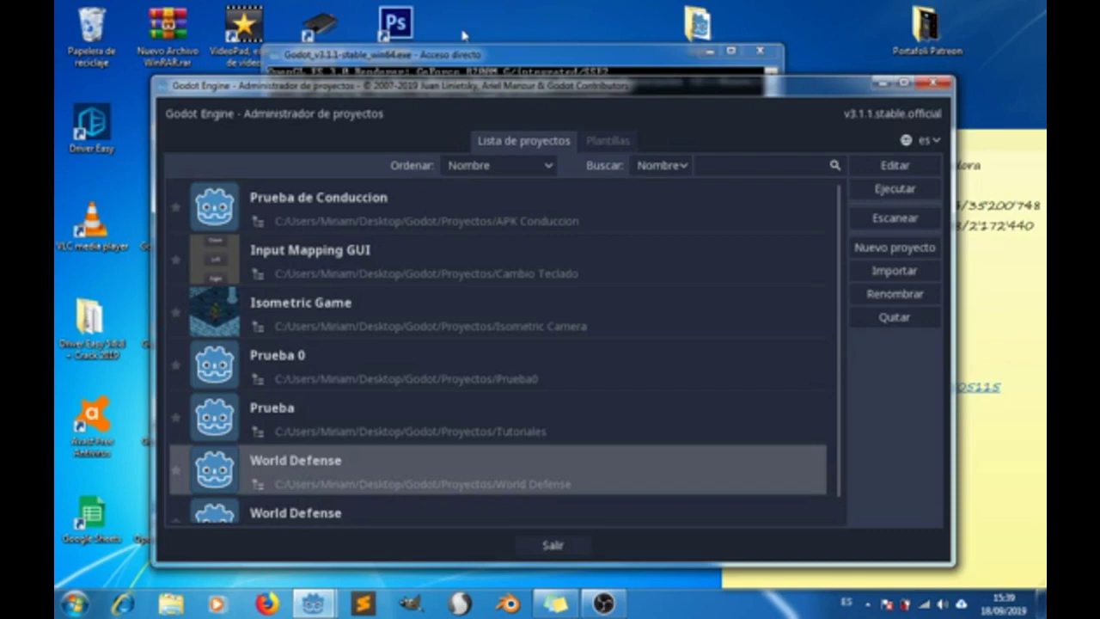
left_click(898, 220)
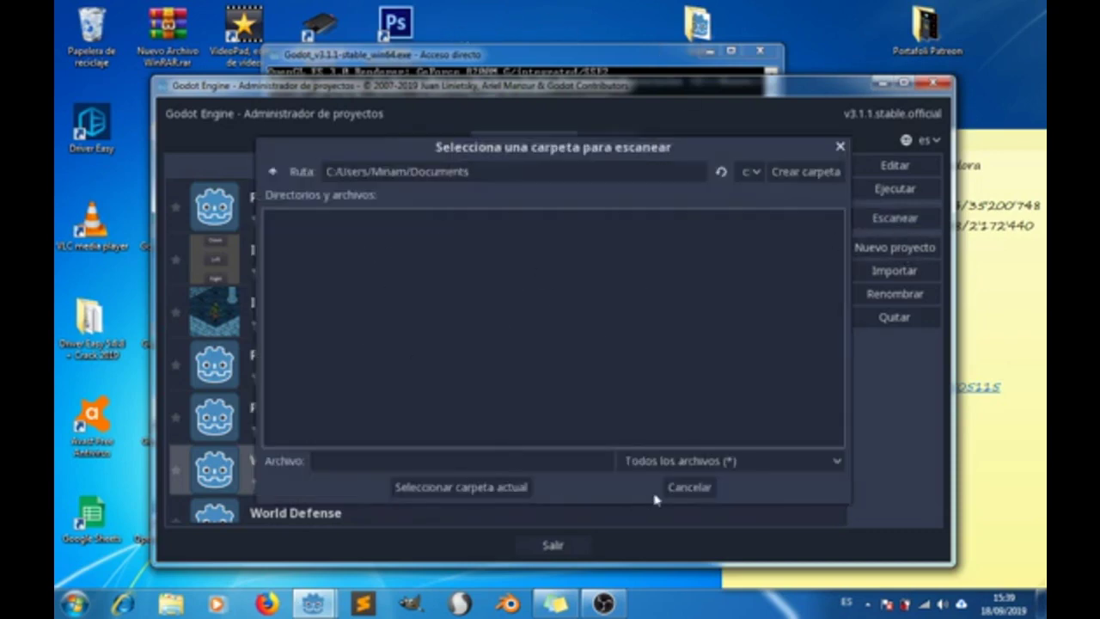
Cancel the scan and remove the Prueba project from the project list
left_click(679, 486)
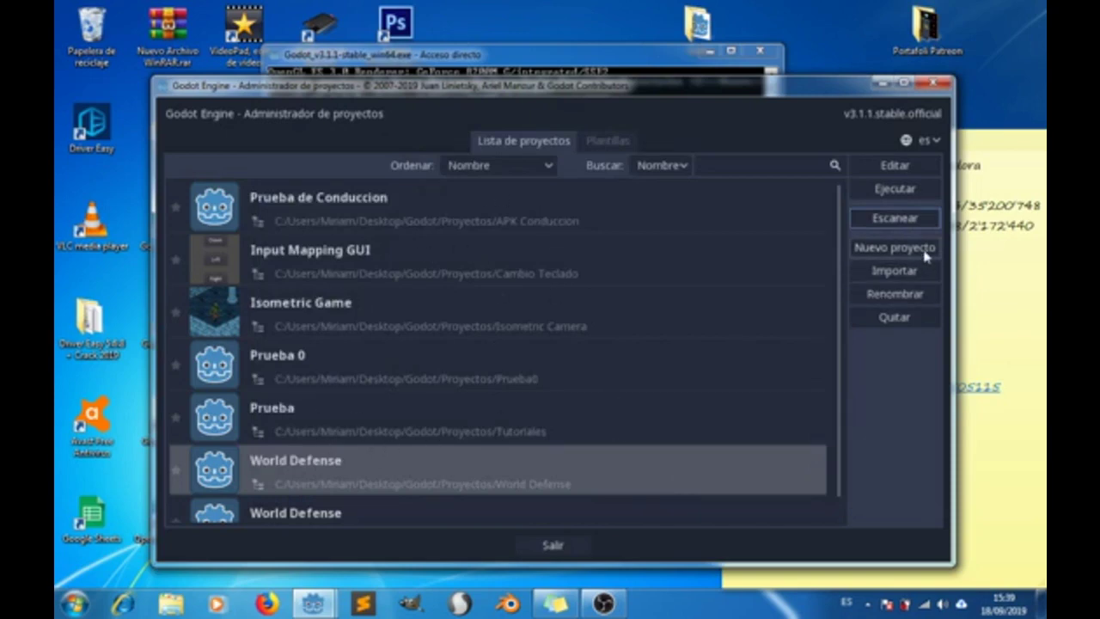
scroll(417, 441, "down", 1)
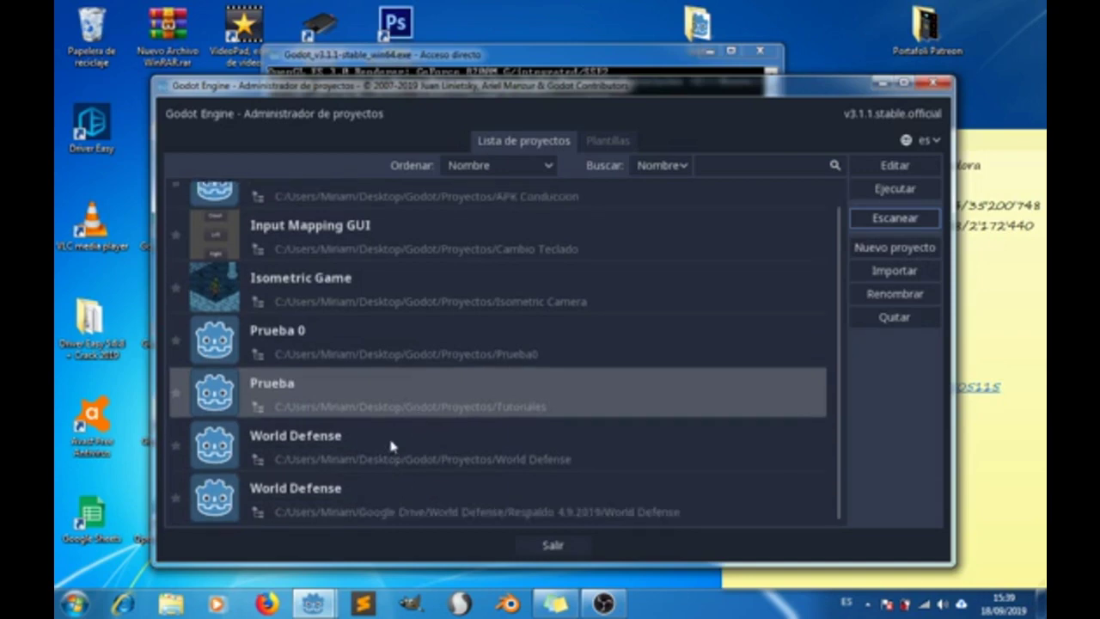
left_click(431, 353)
left_click(425, 408)
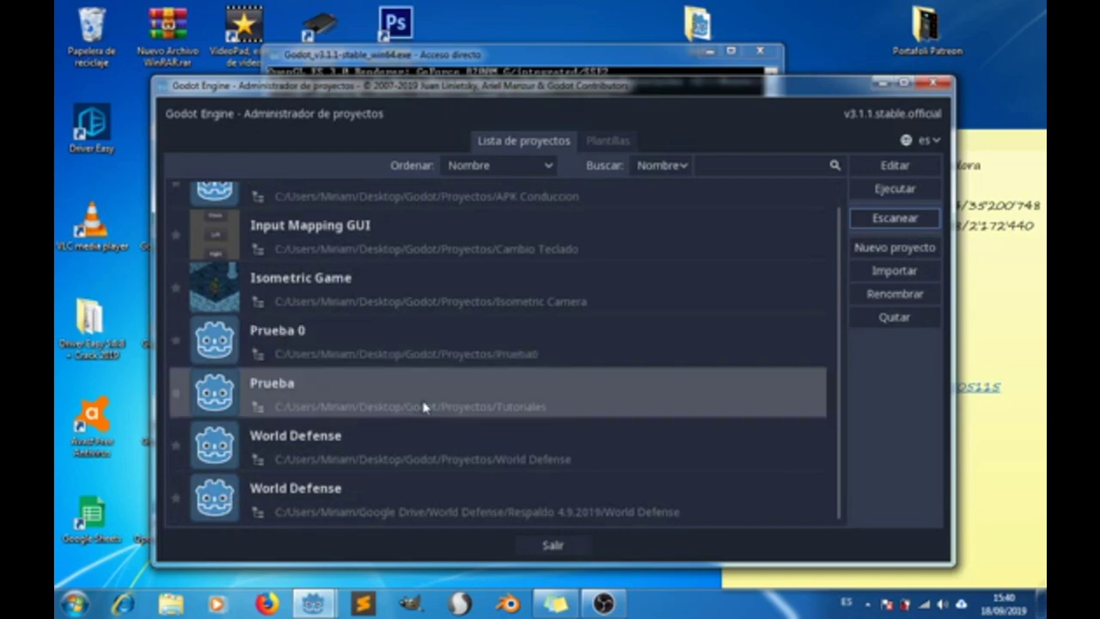
left_click(895, 319)
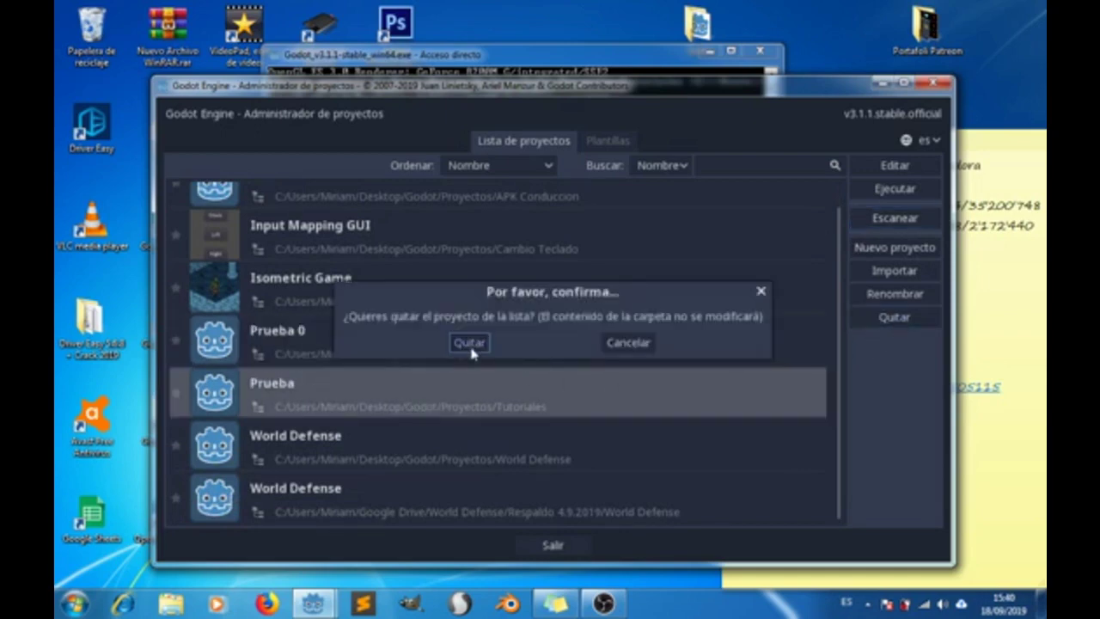
left_click(469, 343)
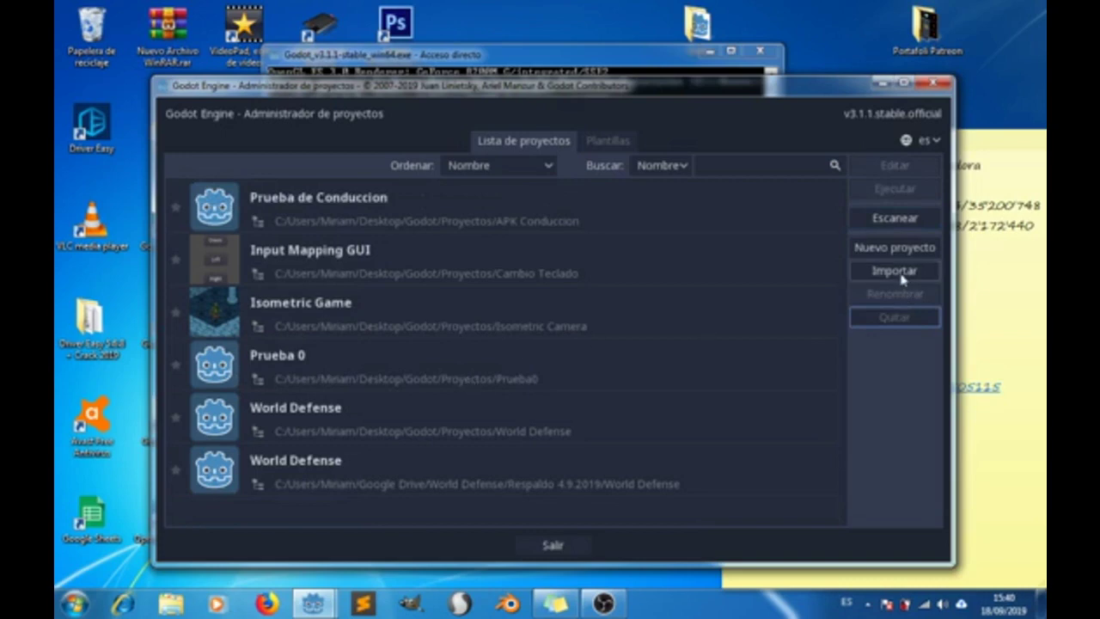
left_click(894, 249)
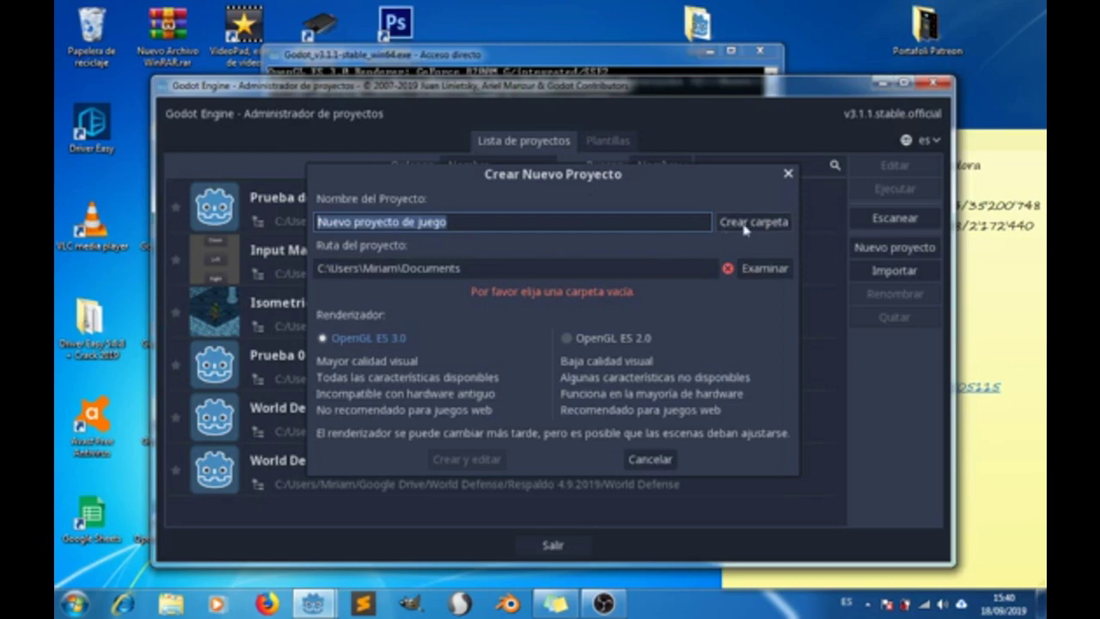
Create a project folder and rename the new project to 'Tutoriales'
left_click(738, 225)
left_click(545, 225)
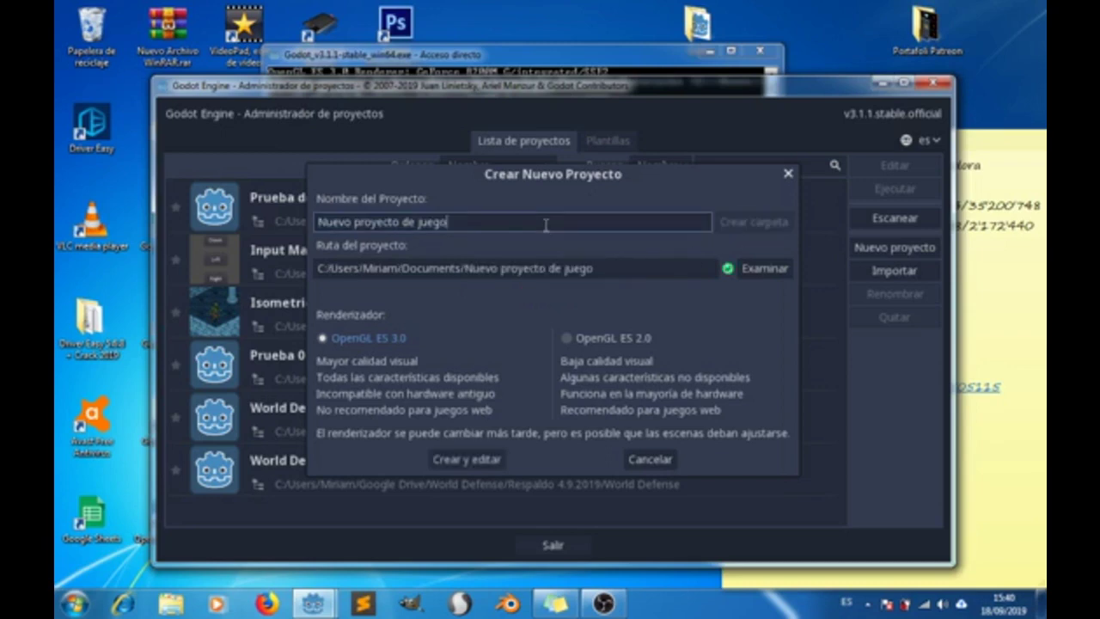
key("BackSpace")
key("BackSpace")
key("BackSpace")
key("BackSpace")
key("BackSpace")
key("BackSpace")
key("BackSpace")
key("BackSpace")
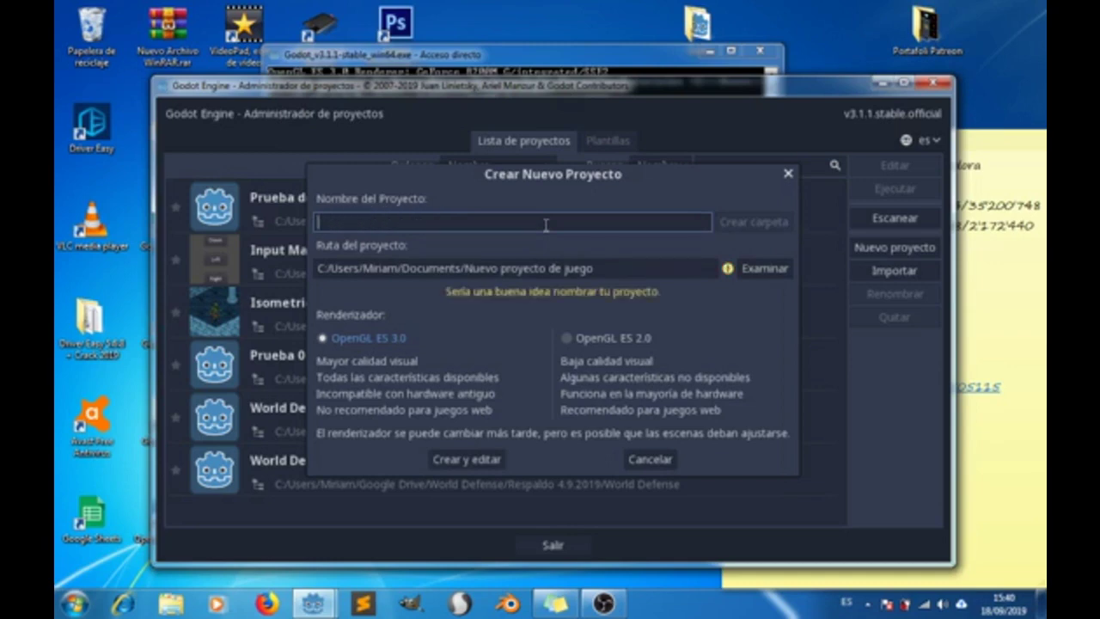
type("tutoriales")
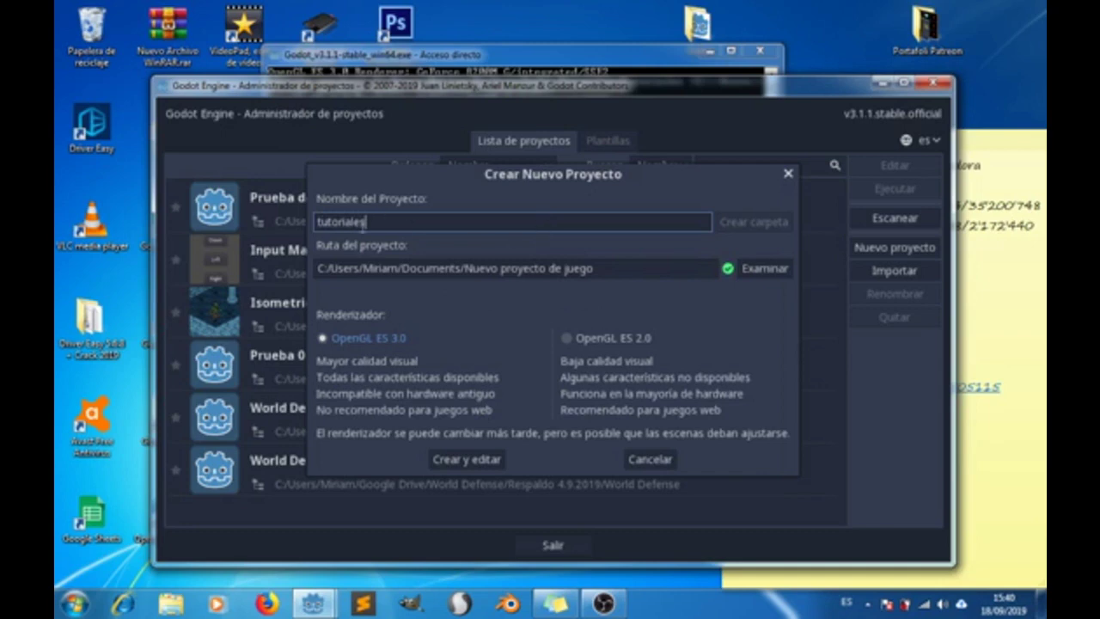
left_click(322, 222)
key("BackSpace")
type("T")
left_click(443, 270)
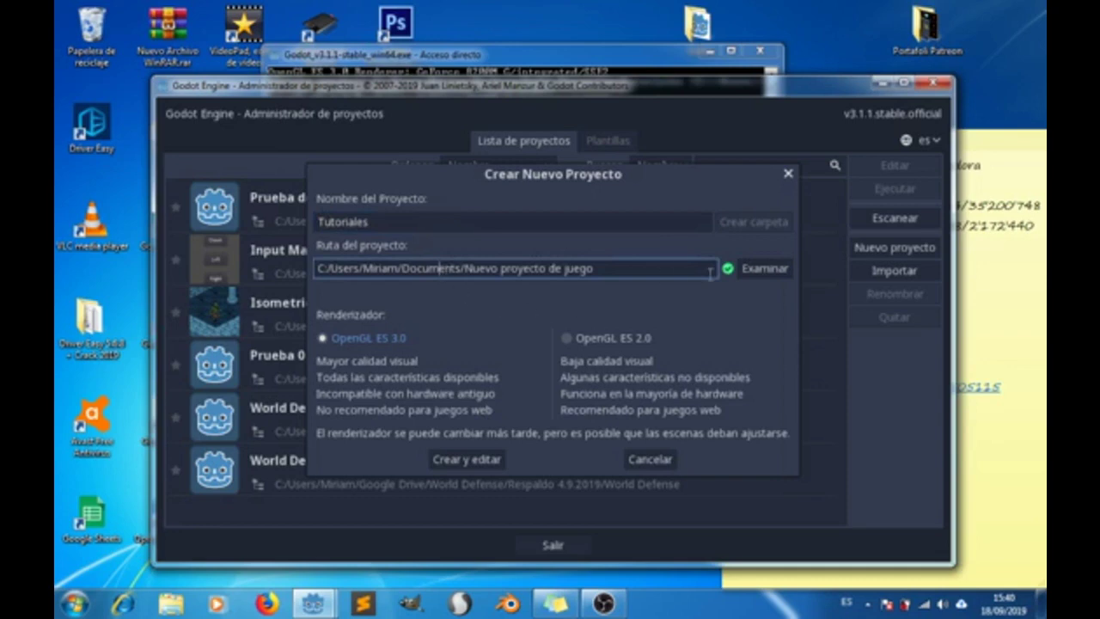
left_click(764, 269)
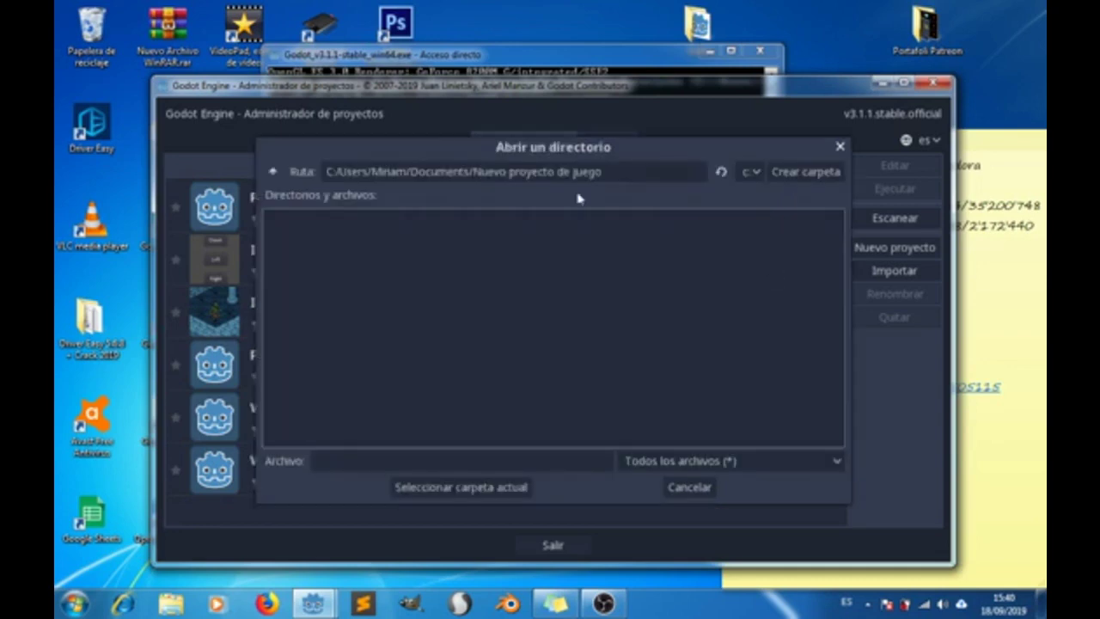
Navigate to Desktop/Godot/Proyectos and set the Tutoriales folder as the project path
left_click(272, 172)
left_click(273, 172)
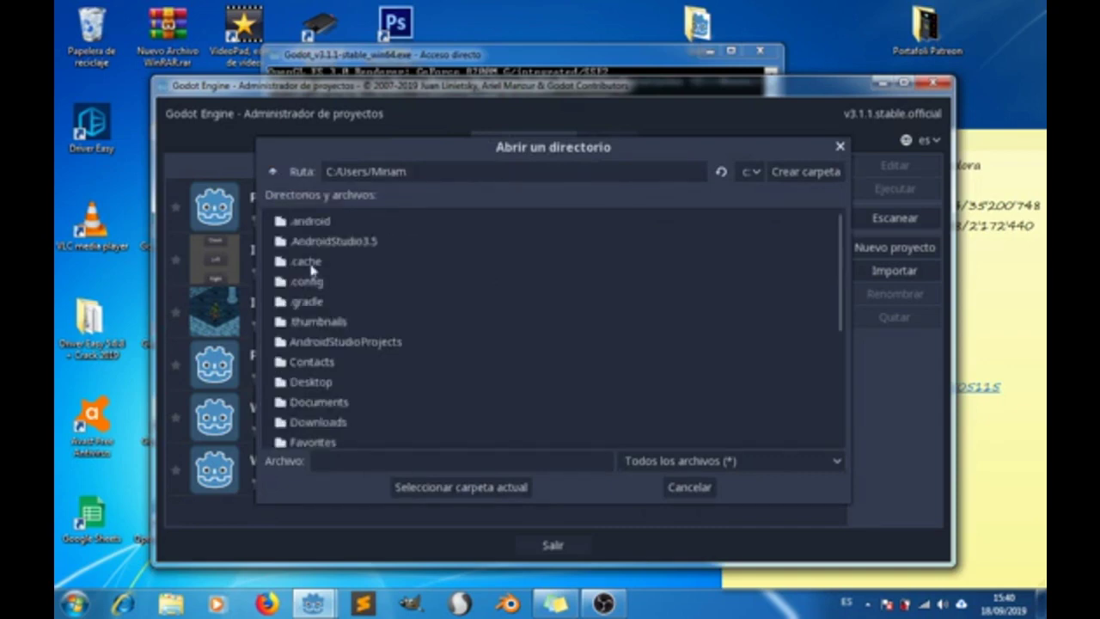
scroll(314, 270, "down", 1)
left_click(318, 357)
double_click(318, 357)
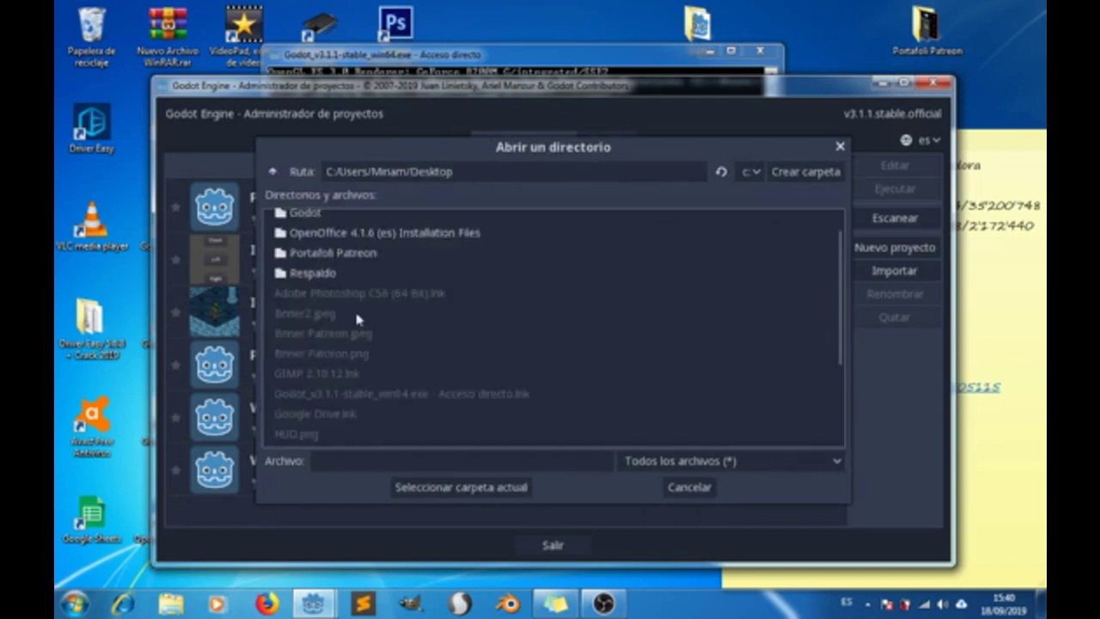
scroll(356, 314, "up", 1)
double_click(315, 243)
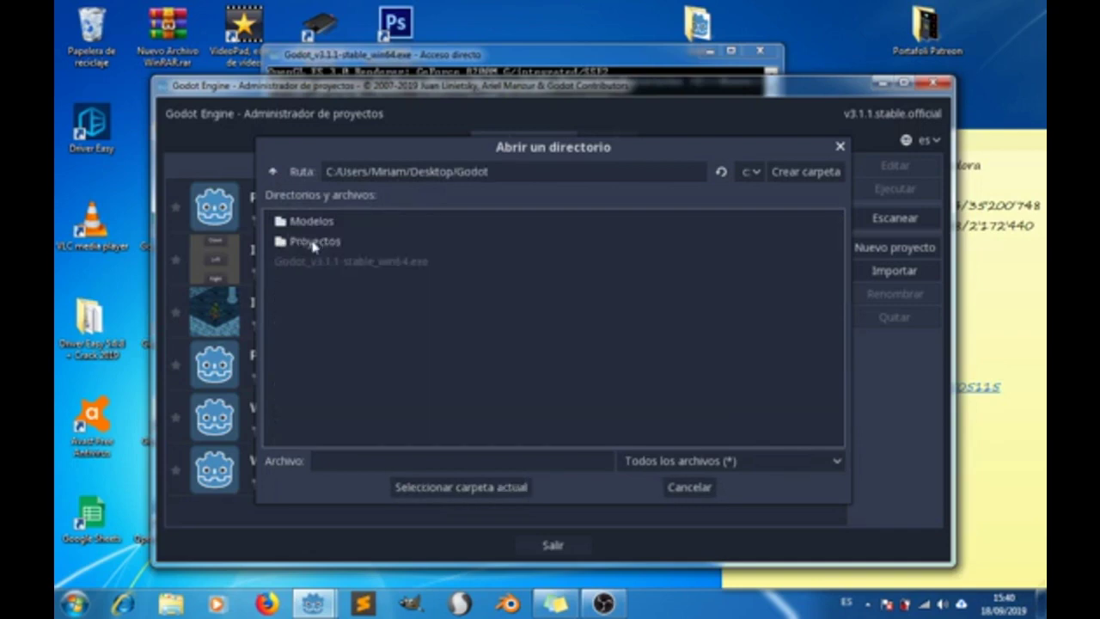
double_click(313, 244)
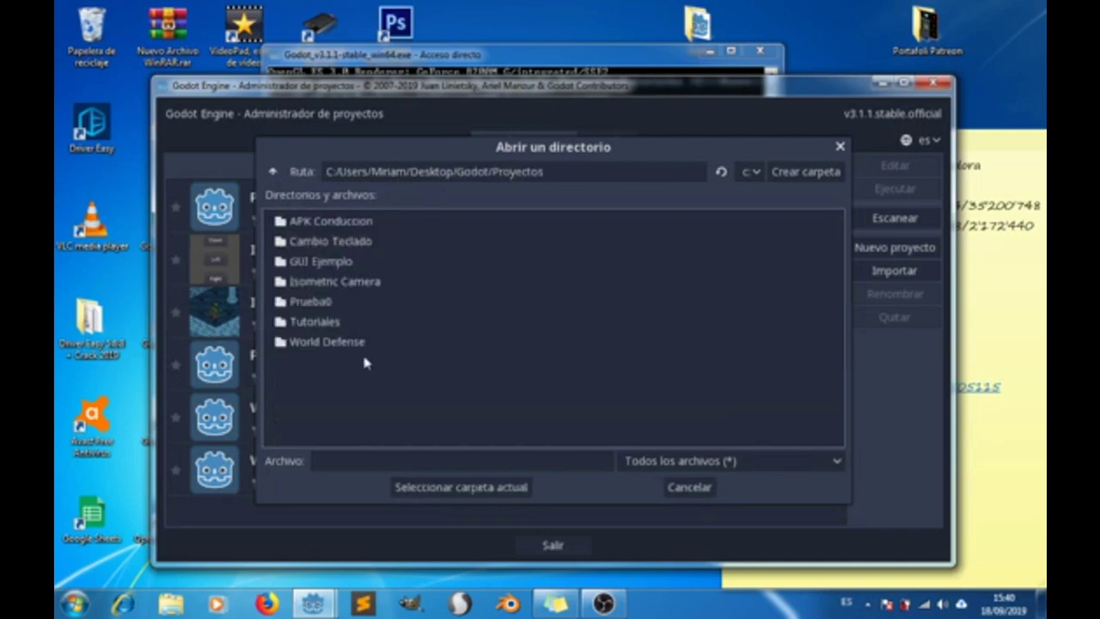
left_click(303, 321)
left_click(479, 490)
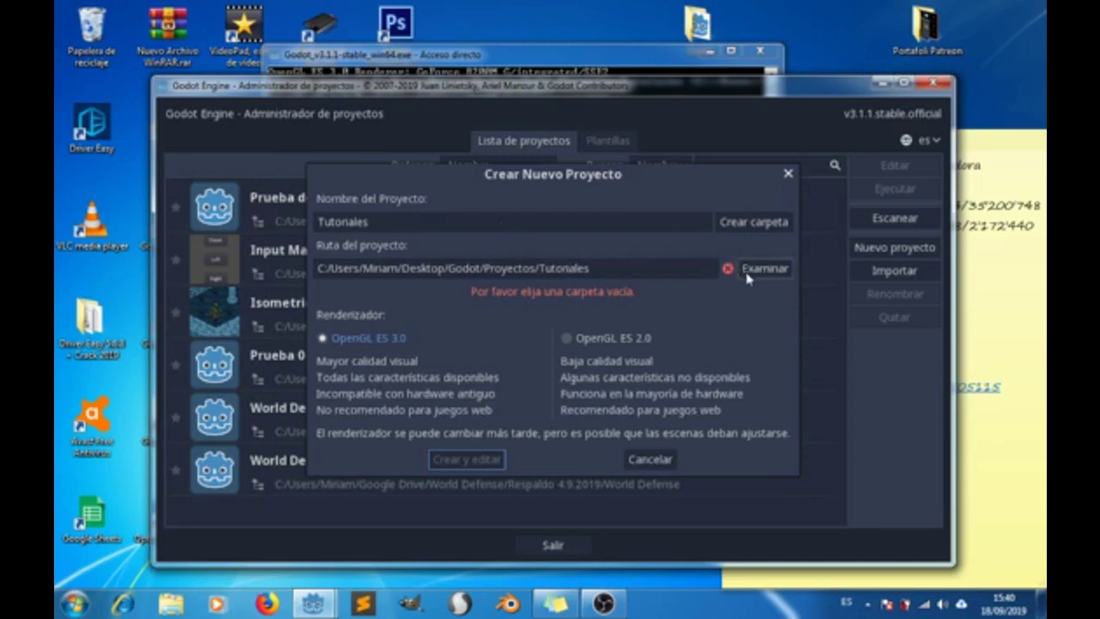
left_click(464, 224)
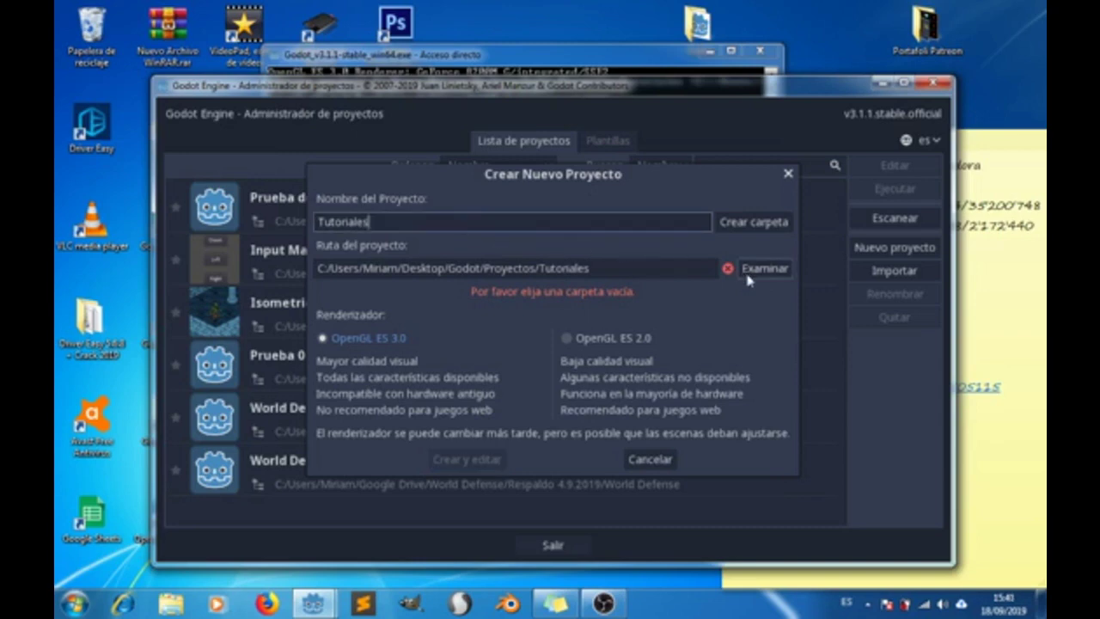
Create a new Tutoriales3D folder inside Proyectos and use it as the project path
left_click(748, 273)
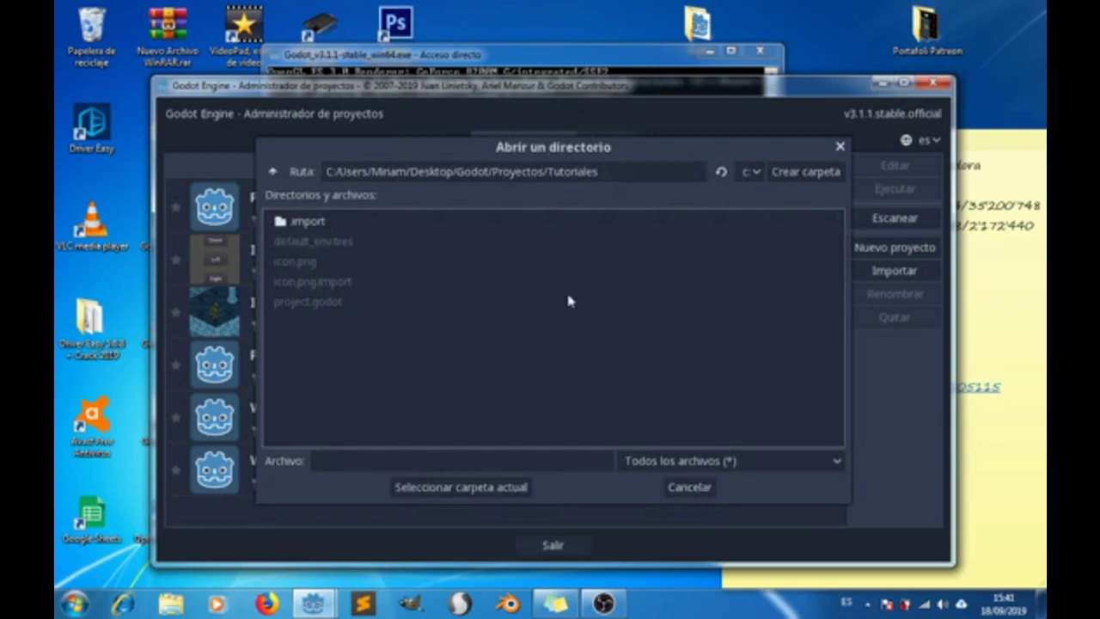
left_click(273, 175)
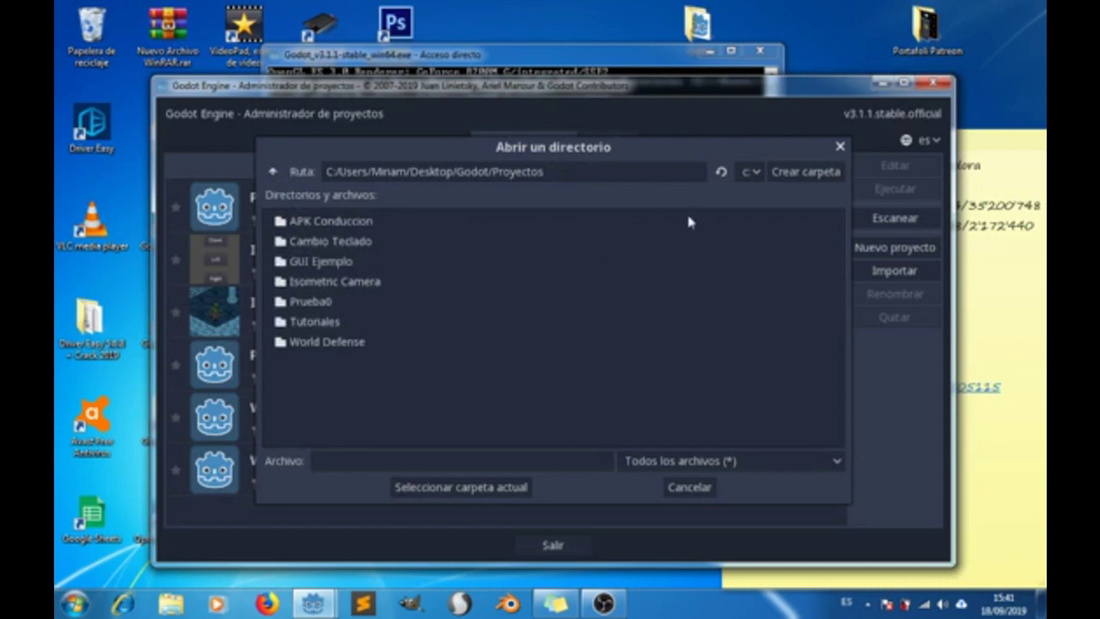
left_click(792, 179)
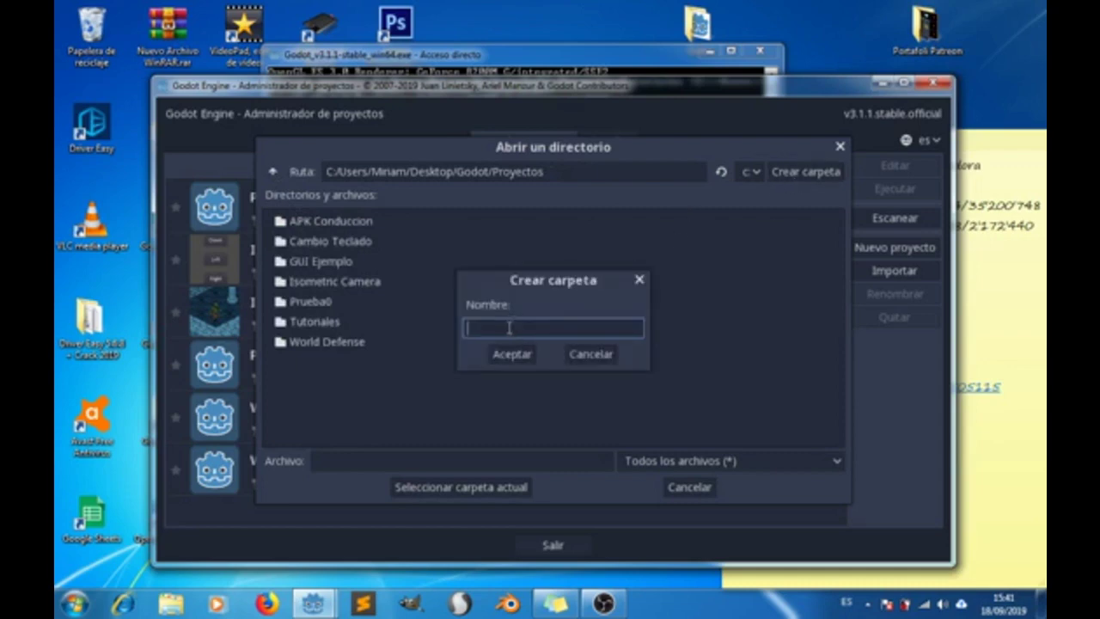
type("Tutoriales3D")
left_click(519, 359)
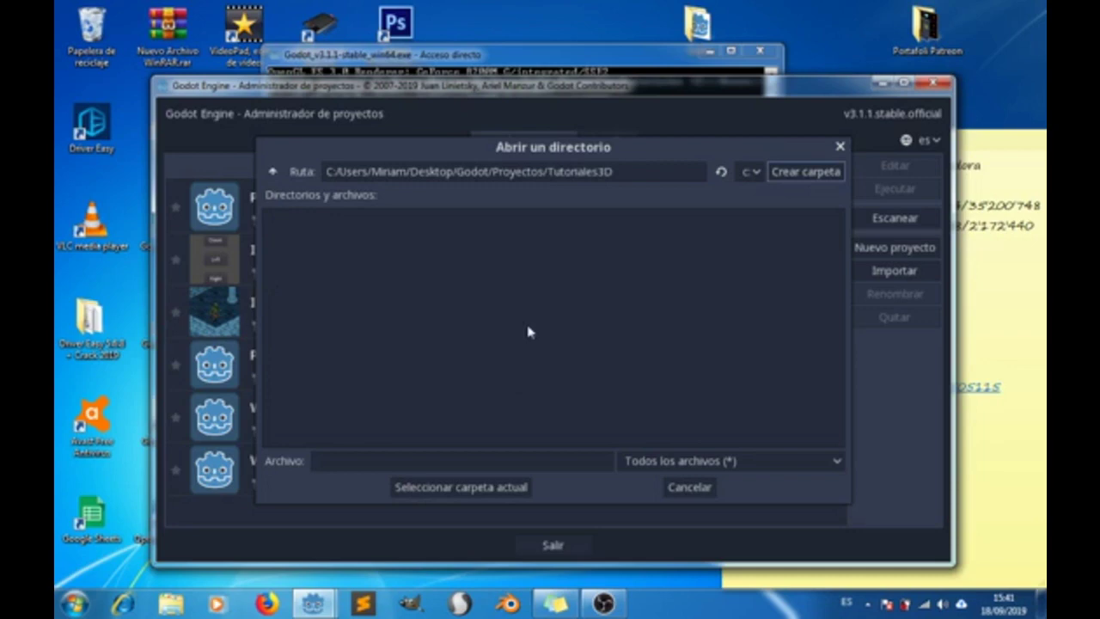
left_click(399, 486)
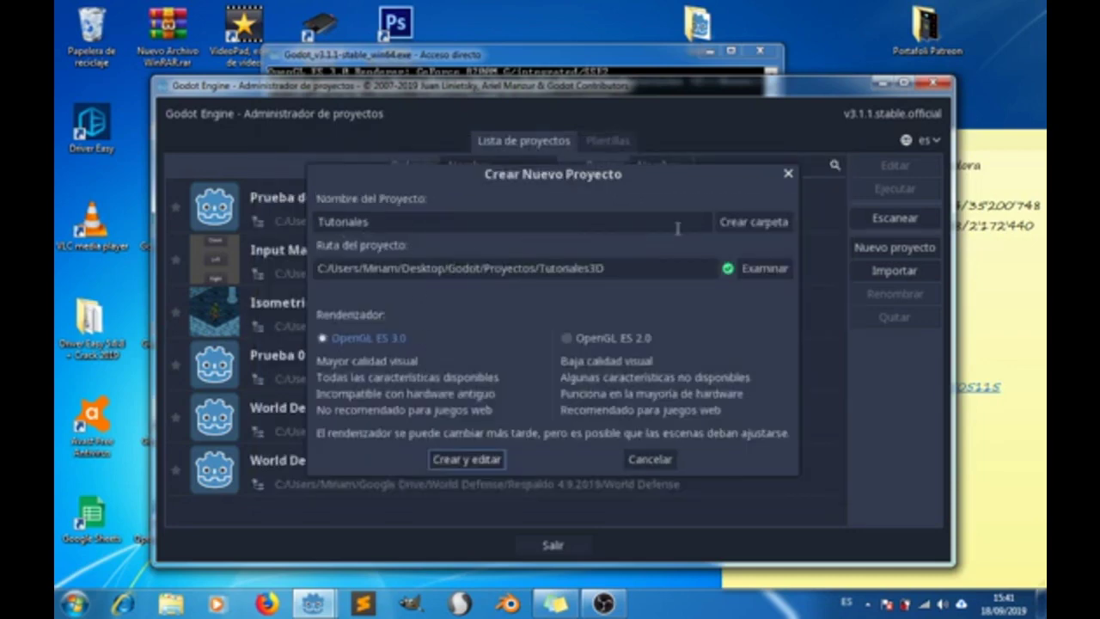
Name the project 'Prueba', settle on the OpenGL ES 3.0 renderer, and create and edit it
double_click(404, 221)
type("Prueba")
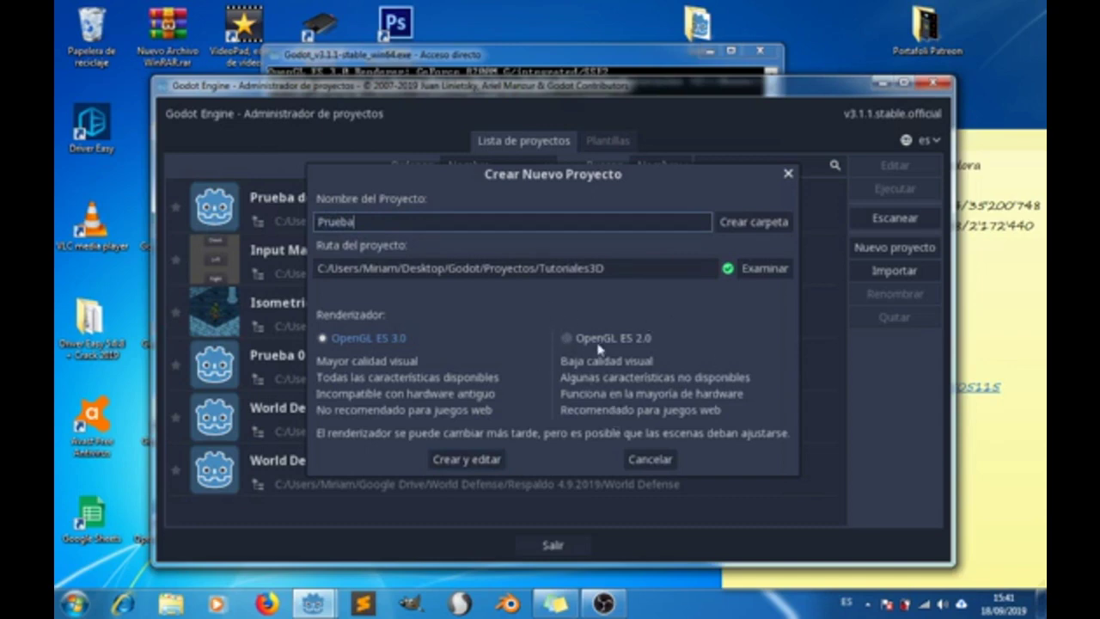
left_click(575, 338)
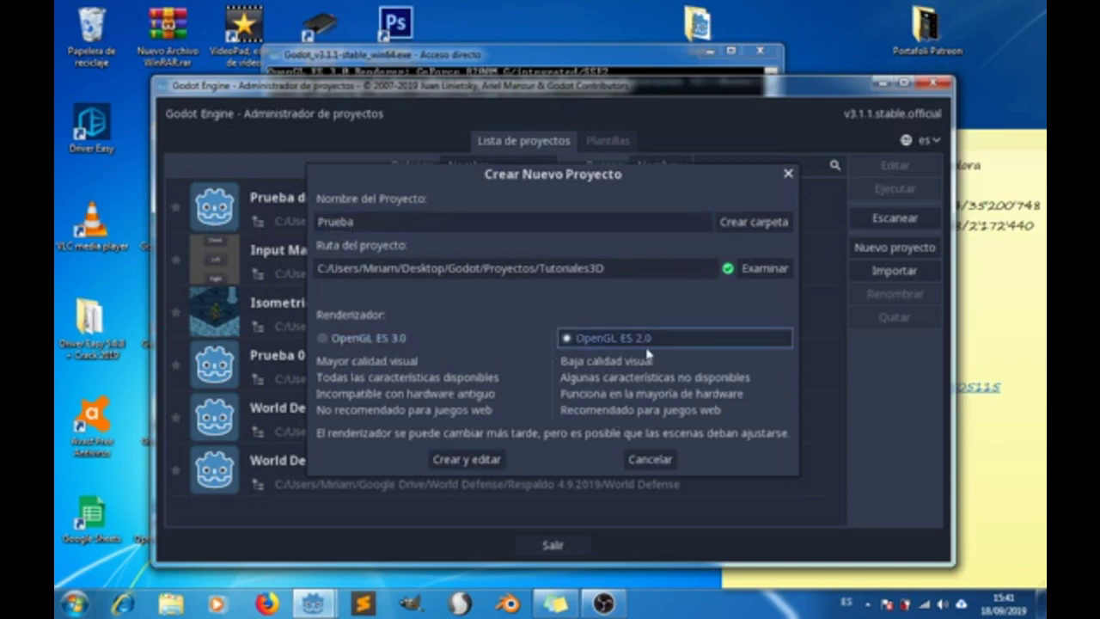
left_click(326, 339)
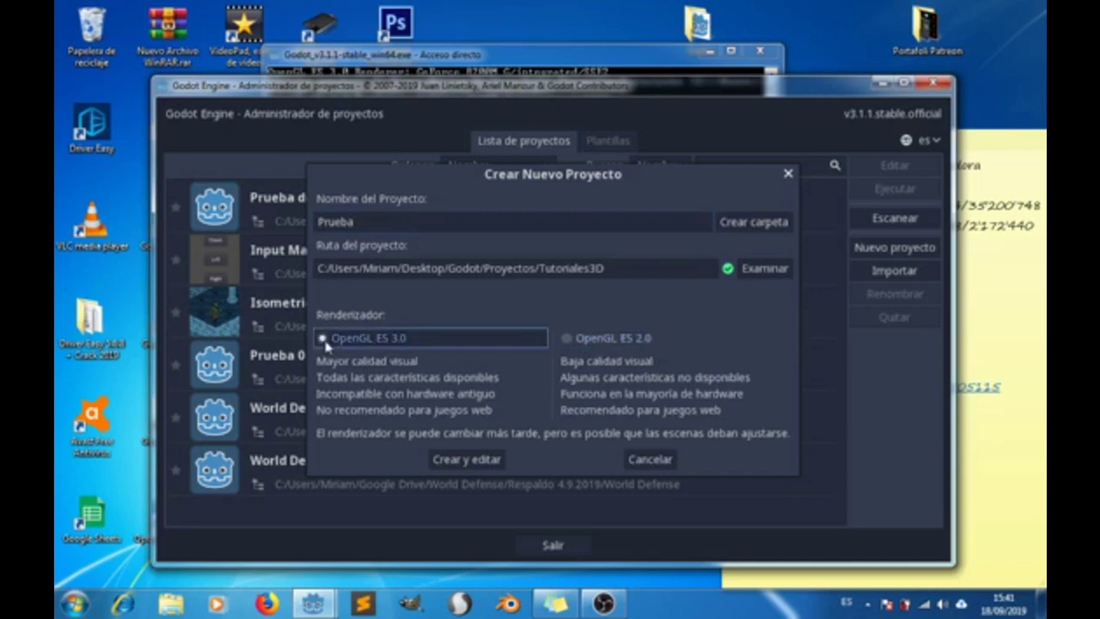
left_click(567, 339)
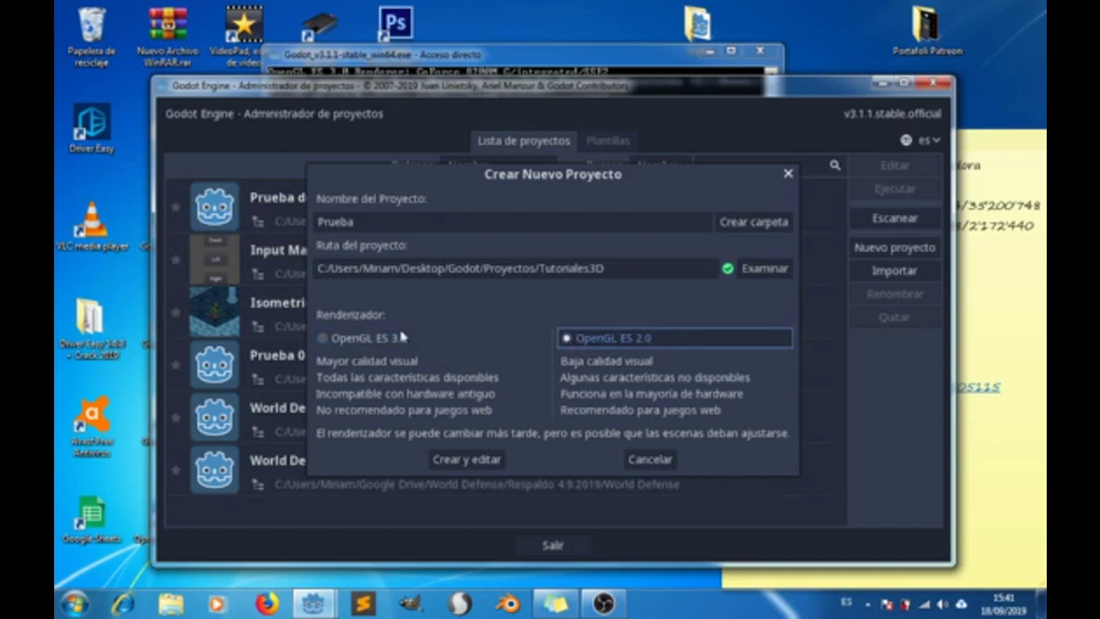
left_click(330, 342)
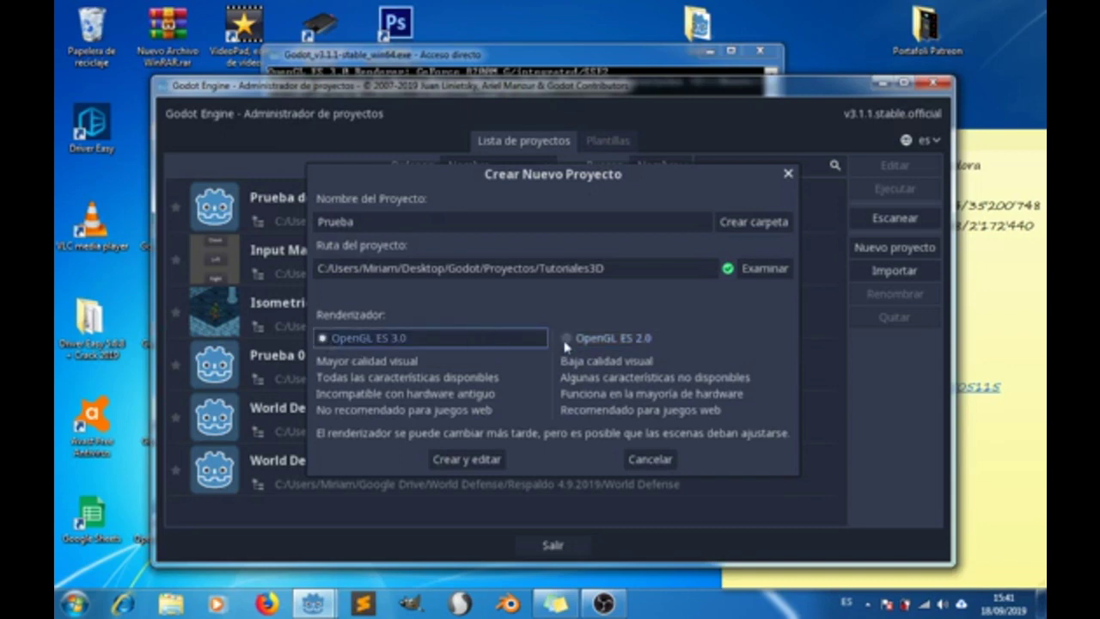
left_click(566, 340)
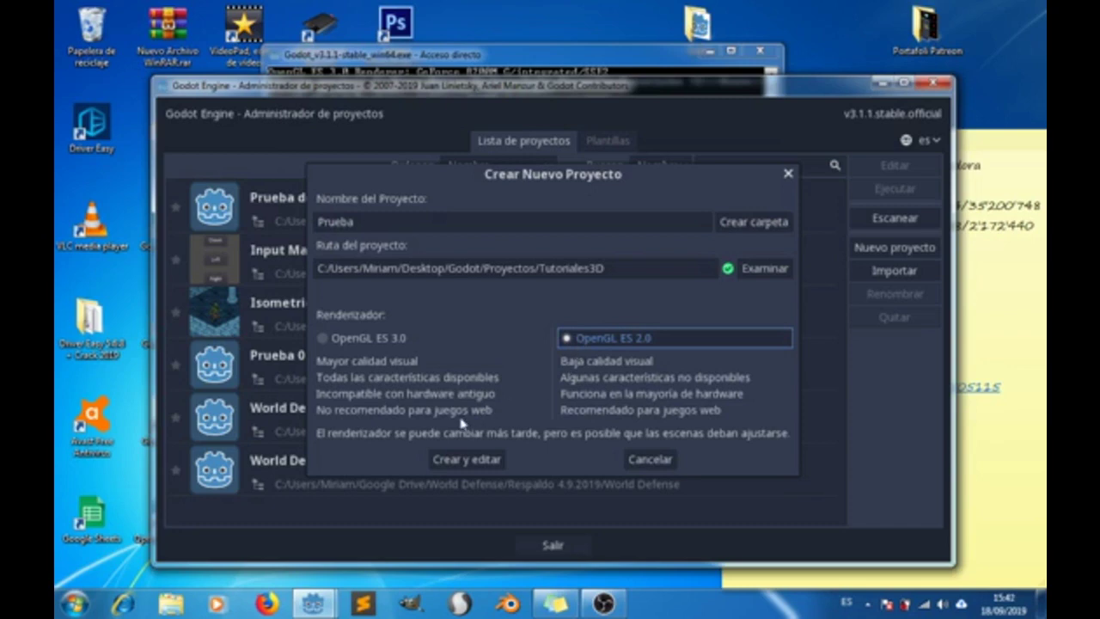
left_click(322, 339)
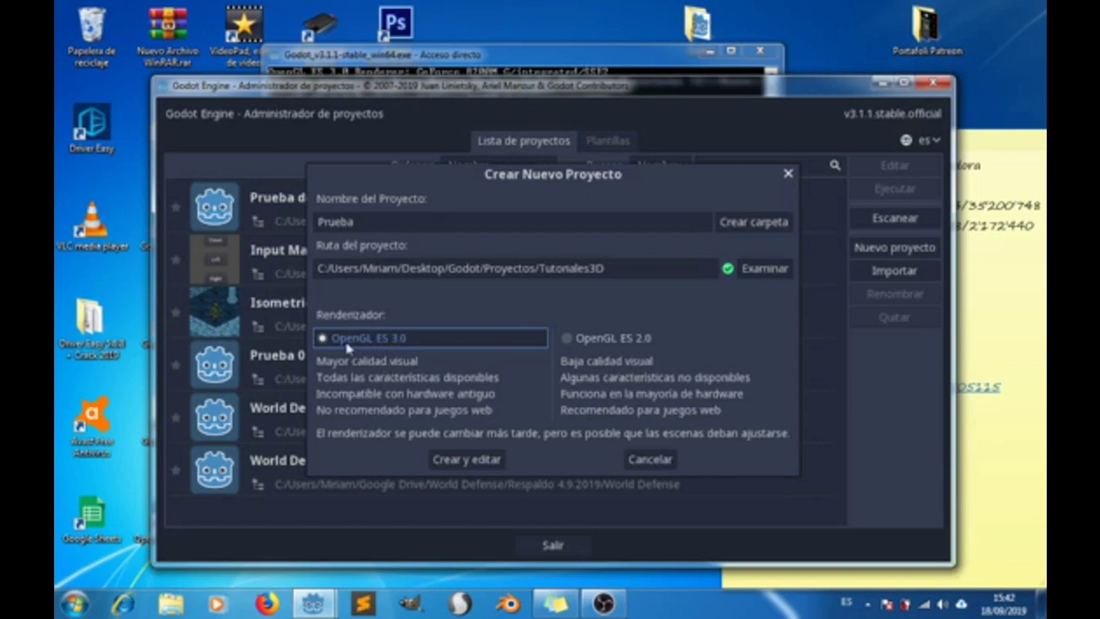
left_click(569, 340)
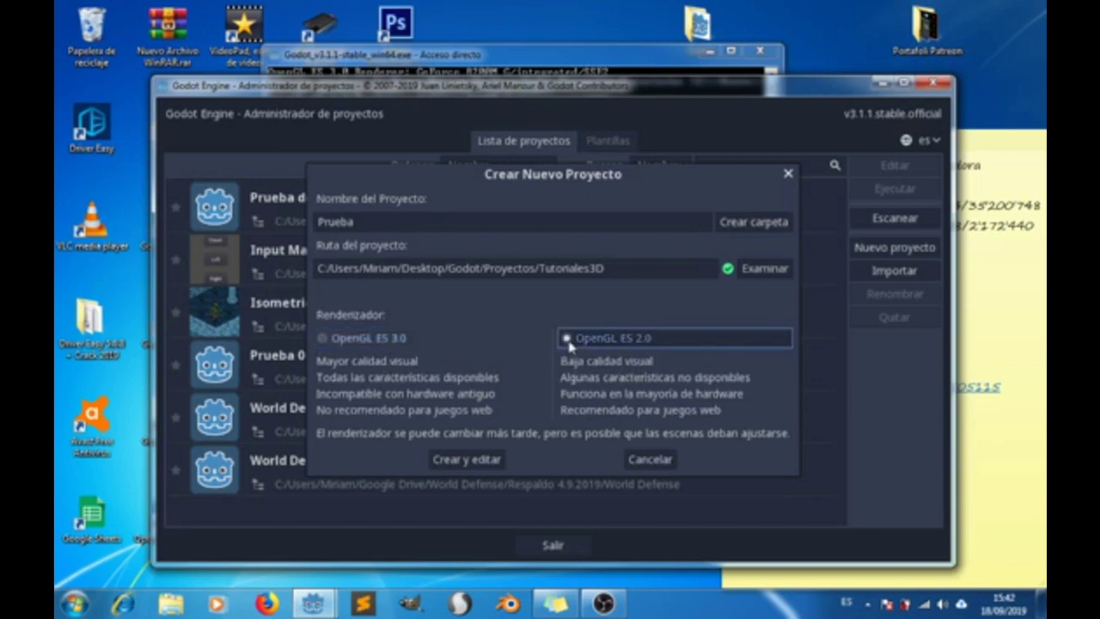
left_click(324, 340)
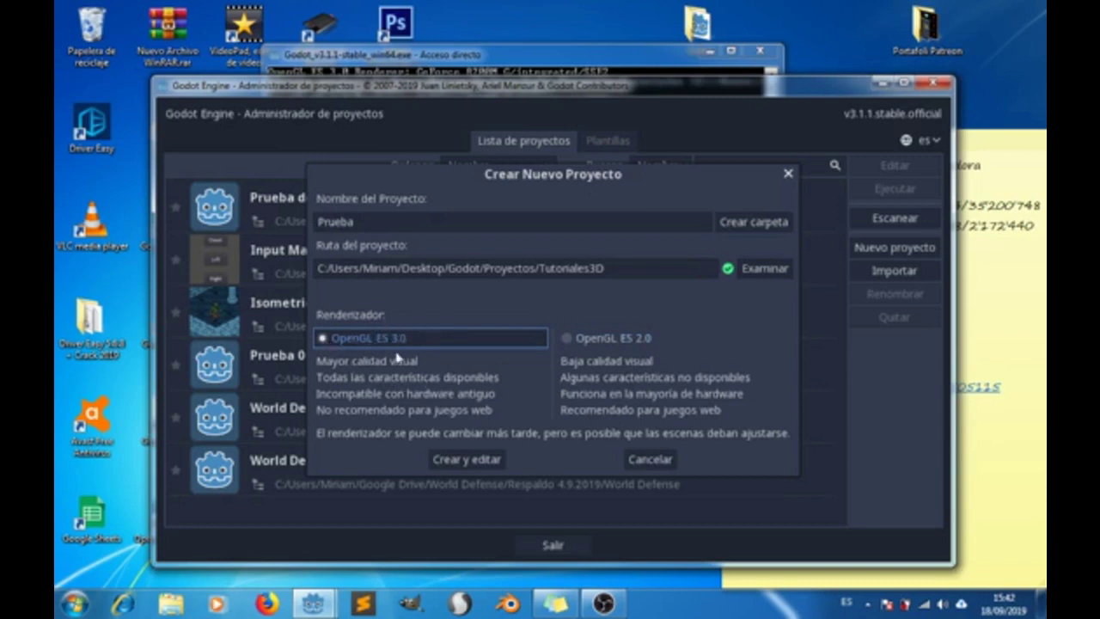
left_click(456, 465)
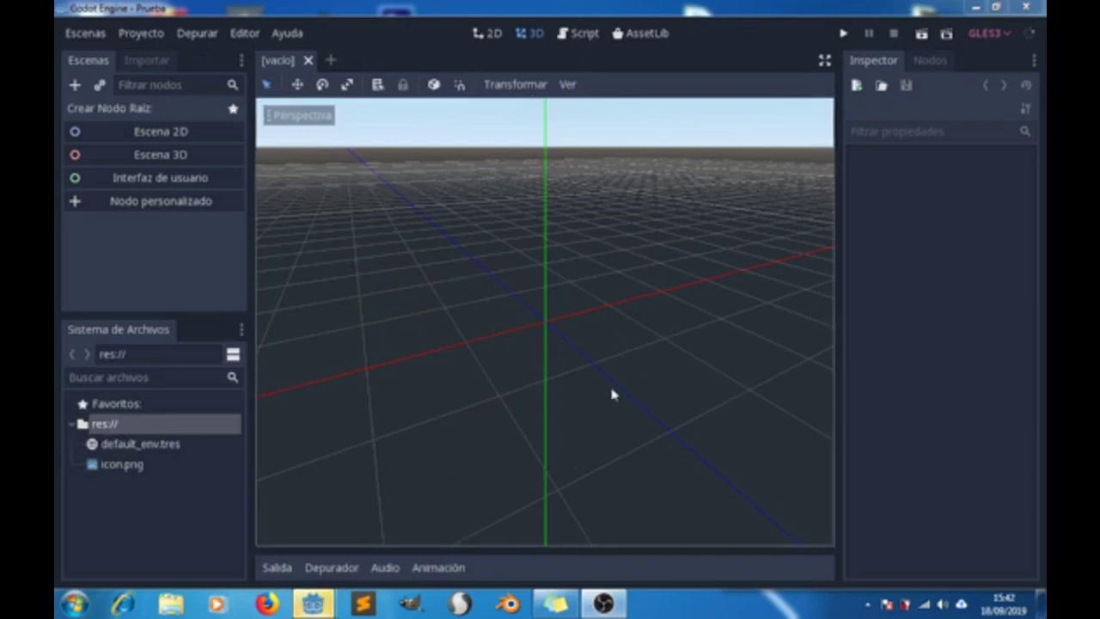
Orbit the 3D viewport around the empty grid until the green axis stands vertical
mouse_move(652, 423)
middle_mouse_down()
mouse_move(599, 340)
mouse_move(693, 321)
mouse_move(631, 283)
mouse_move(533, 321)
mouse_move(561, 376)
mouse_move(651, 300)
mouse_move(562, 287)
mouse_move(523, 319)
mouse_move(558, 354)
mouse_move(491, 341)
mouse_move(545, 373)
mouse_move(601, 315)
mouse_move(547, 303)
mouse_move(510, 341)
mouse_move(584, 371)
mouse_move(584, 332)
mouse_move(528, 315)
mouse_move(530, 392)
mouse_move(569, 355)
mouse_move(534, 315)
middle_mouse_up()
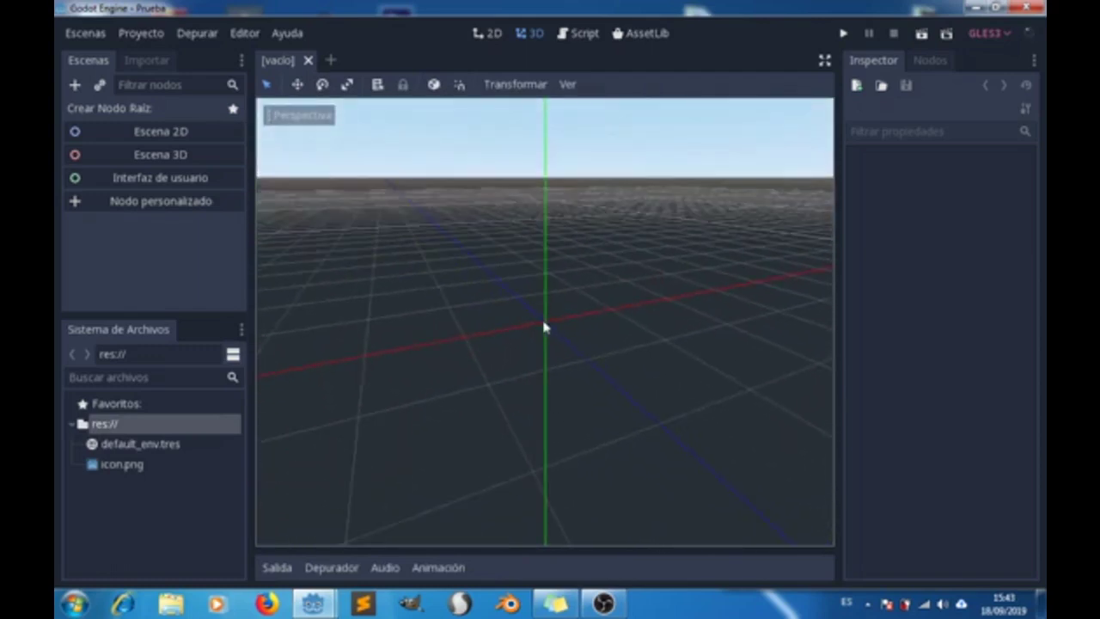
mouse_move(557, 359)
middle_mouse_down()
mouse_move(589, 354)
mouse_move(575, 322)
mouse_move(560, 370)
mouse_move(552, 354)
mouse_move(624, 390)
mouse_move(653, 375)
mouse_move(616, 319)
mouse_move(548, 315)
mouse_move(535, 287)
mouse_move(542, 294)
middle_mouse_up()
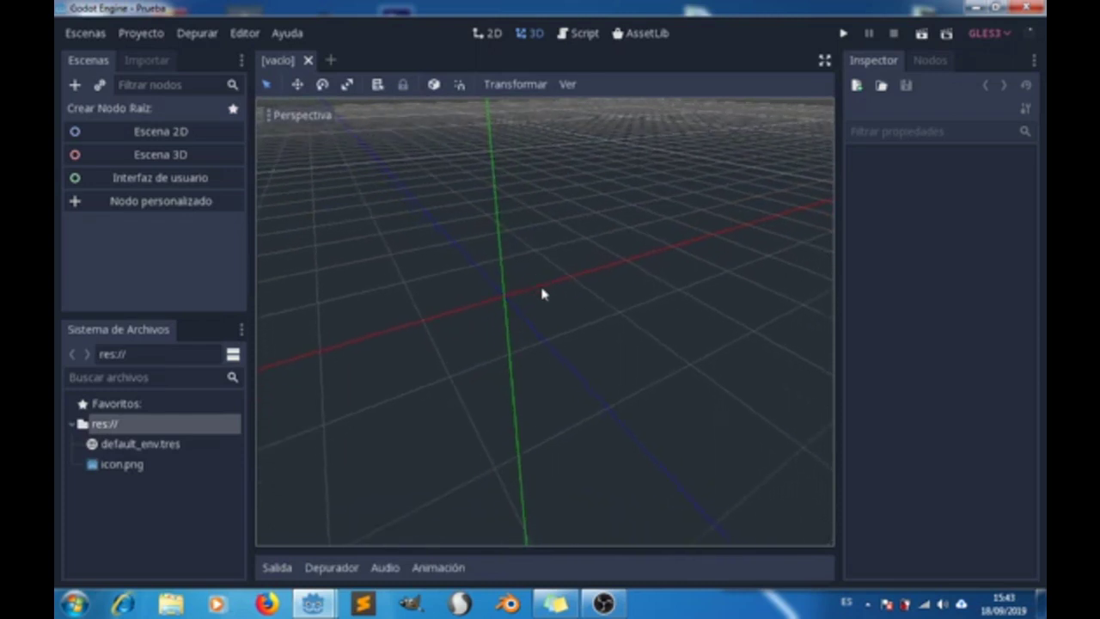
mouse_move(622, 317)
middle_mouse_down()
mouse_move(525, 336)
mouse_move(604, 292)
mouse_move(687, 378)
mouse_move(664, 394)
mouse_move(447, 373)
mouse_move(589, 380)
mouse_move(598, 352)
mouse_move(640, 404)
mouse_move(611, 450)
mouse_move(481, 407)
mouse_move(602, 426)
middle_mouse_up()
middle_click_drag(466, 302, 557, 323)
mouse_move(579, 358)
middle_mouse_down()
mouse_move(562, 338)
mouse_move(613, 378)
mouse_move(542, 363)
mouse_move(456, 290)
mouse_move(639, 265)
mouse_move(400, 238)
mouse_move(619, 378)
mouse_move(524, 179)
mouse_move(441, 296)
mouse_move(520, 312)
mouse_move(573, 376)
middle_mouse_up()
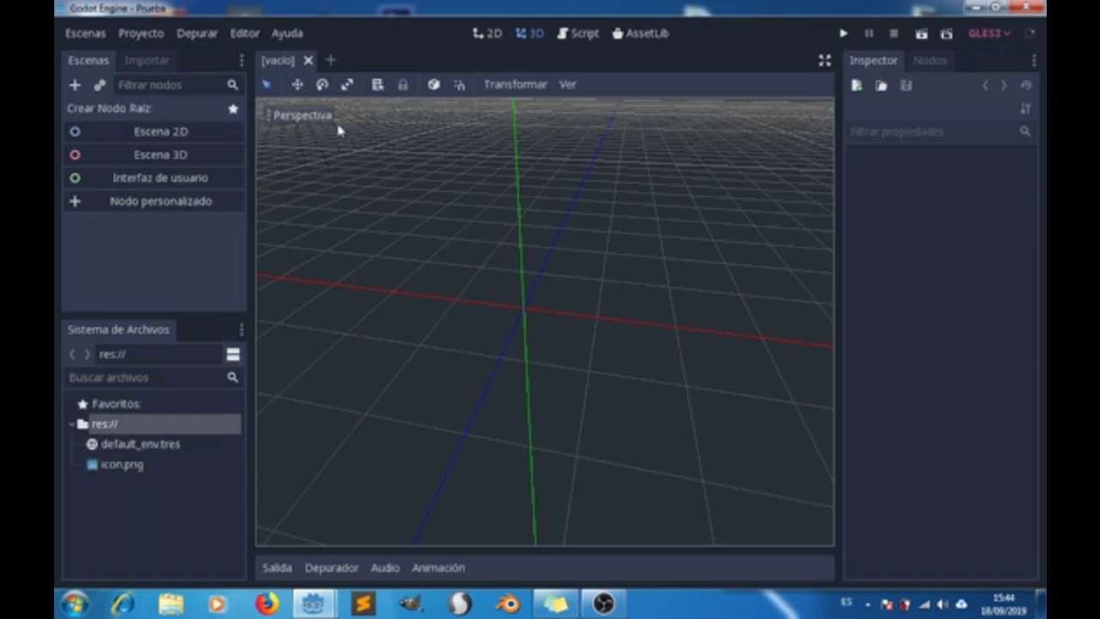
left_click(286, 118)
left_click(592, 192)
mouse_move(508, 331)
middle_mouse_down()
mouse_move(490, 263)
mouse_move(592, 331)
mouse_move(471, 366)
mouse_move(533, 290)
mouse_move(559, 277)
middle_mouse_up()
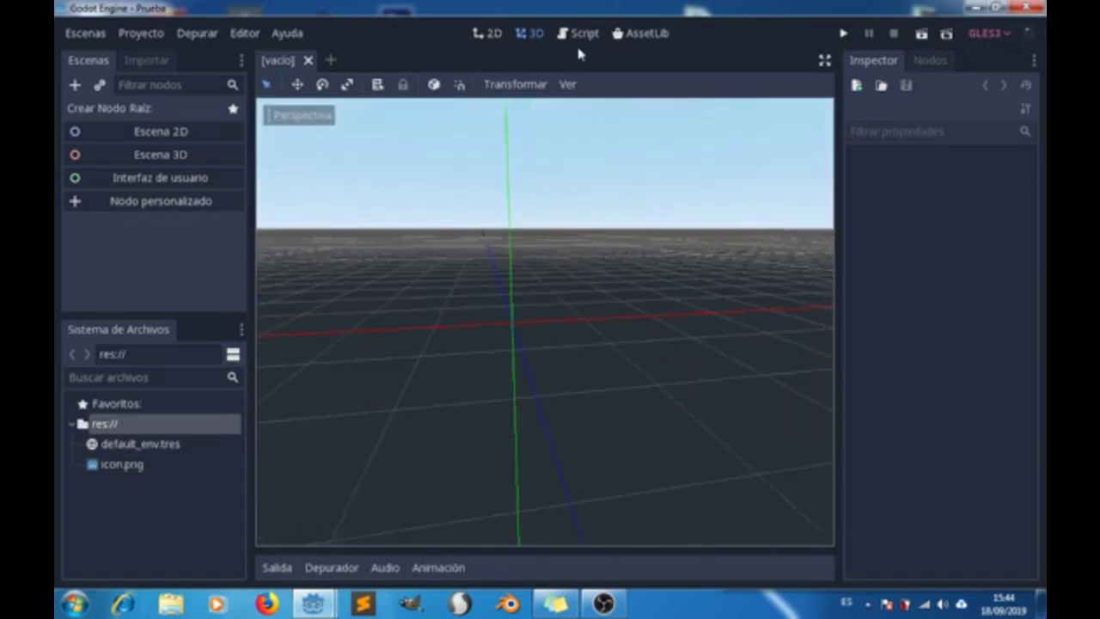
left_click(582, 34)
left_click(531, 35)
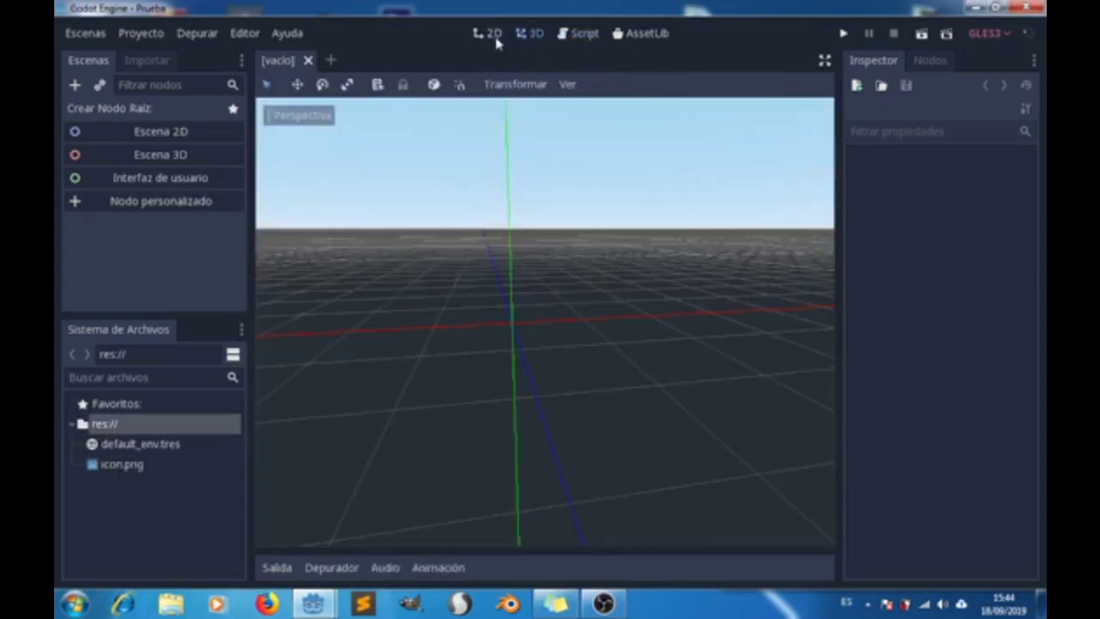
mouse_move(508, 236)
middle_mouse_down()
mouse_move(505, 302)
mouse_move(480, 242)
mouse_move(478, 265)
mouse_move(417, 287)
middle_mouse_up()
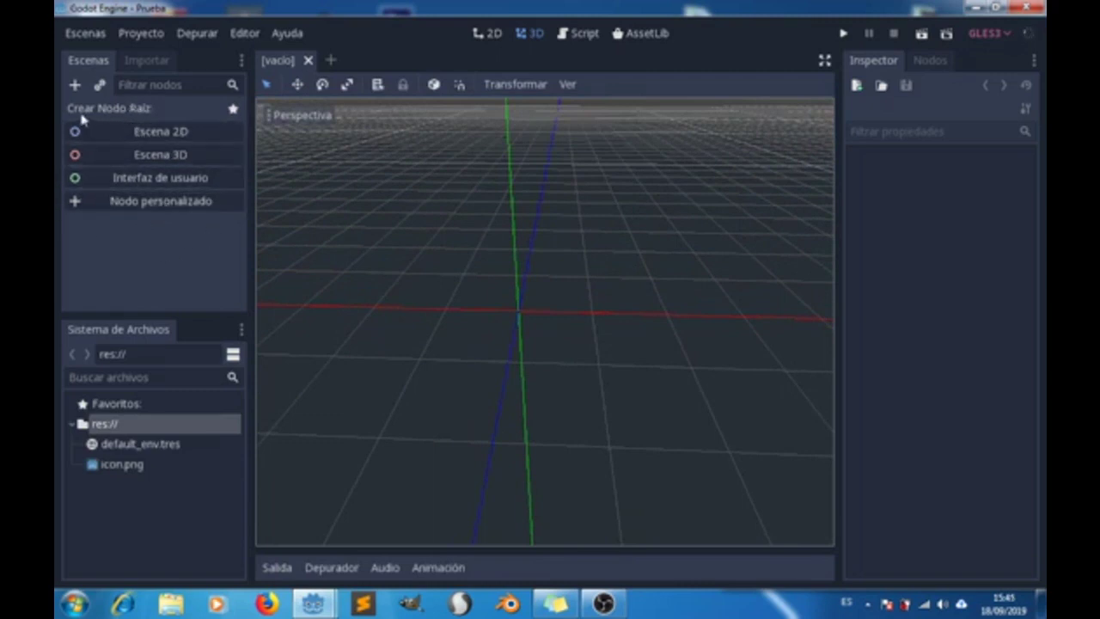
mouse_move(589, 326)
middle_mouse_down()
mouse_move(542, 318)
mouse_move(590, 335)
middle_mouse_up()
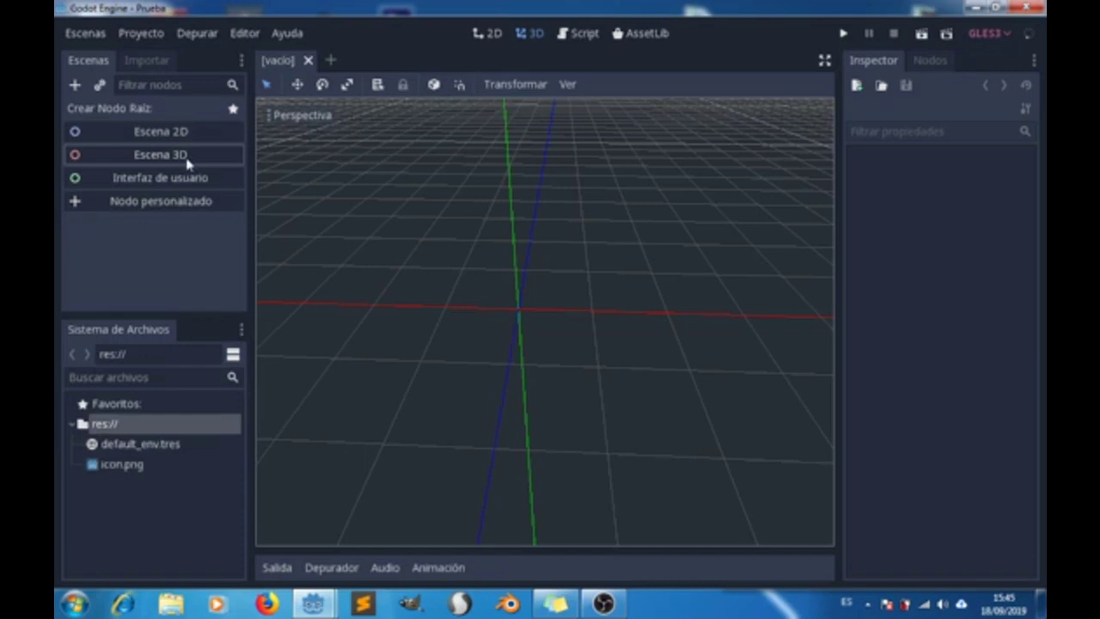
Add a Spatial root node via Escena 3D, inspect it from several angles, and open the dock options
left_click(186, 161)
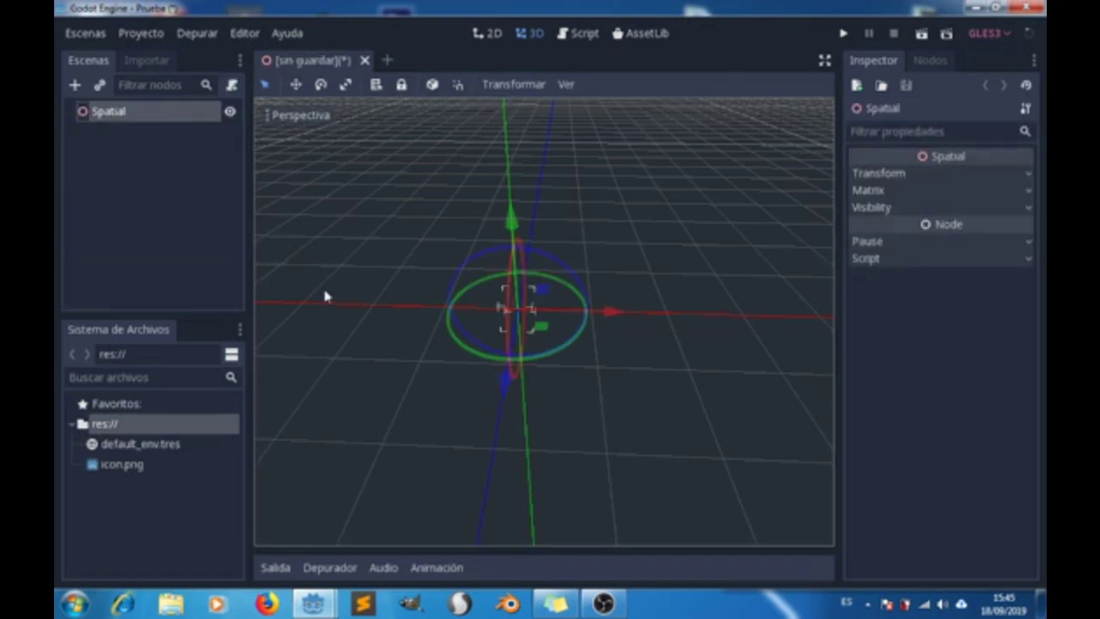
mouse_move(420, 312)
middle_mouse_down()
mouse_move(516, 286)
mouse_move(183, 176)
middle_mouse_up()
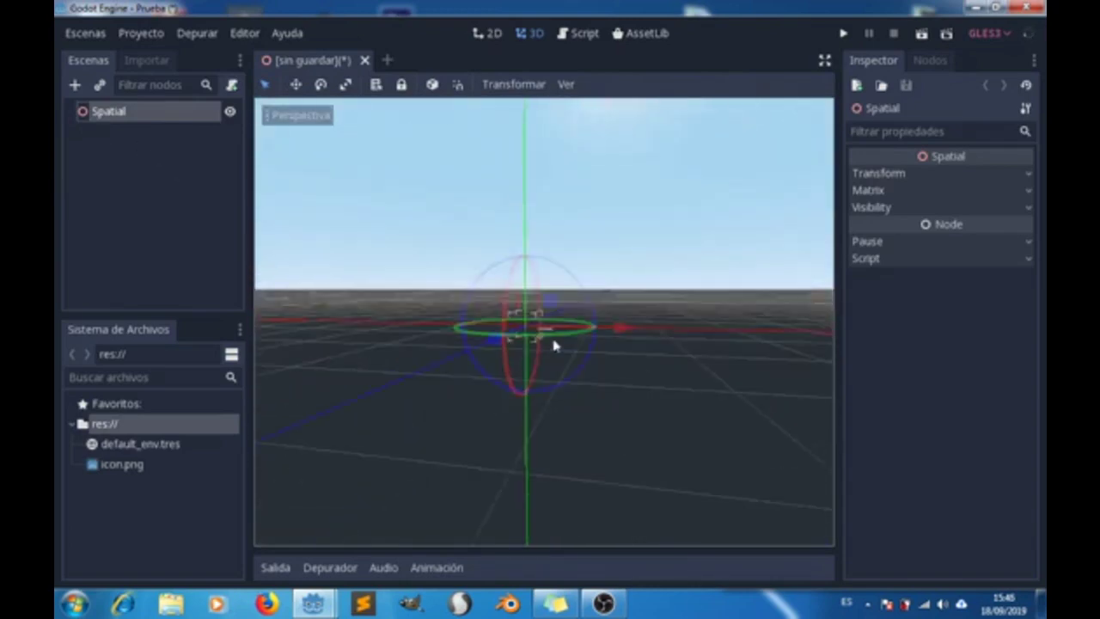
middle_click_drag(553, 375, 570, 366)
scroll(571, 368, "down", 1)
scroll(571, 367, "up", 2)
scroll(571, 368, "down", 1)
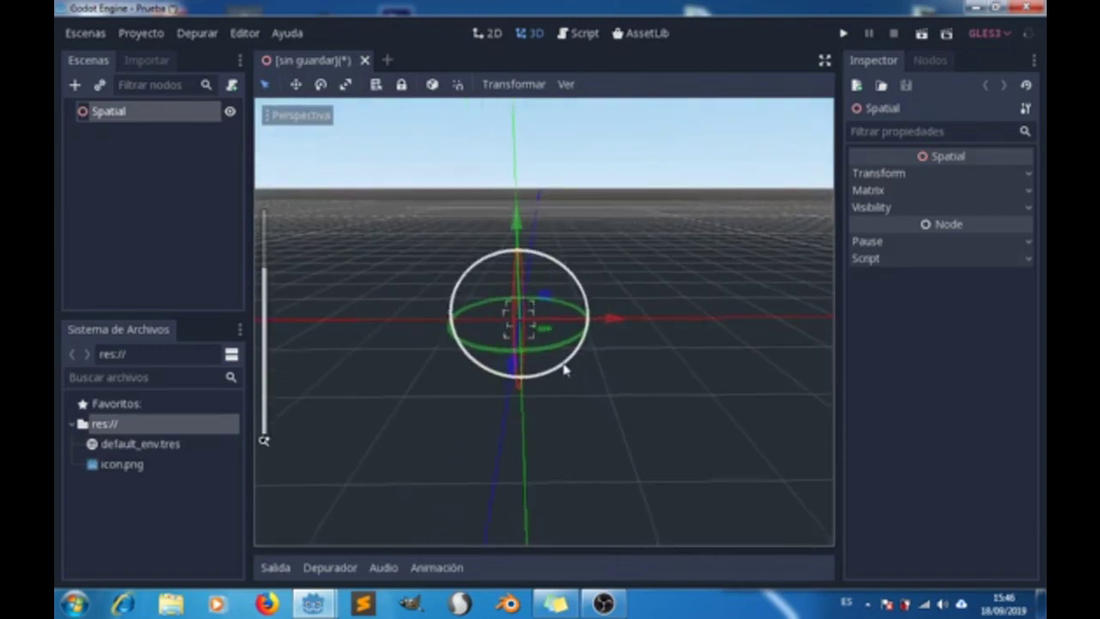
middle_click_drag(567, 366, 515, 344)
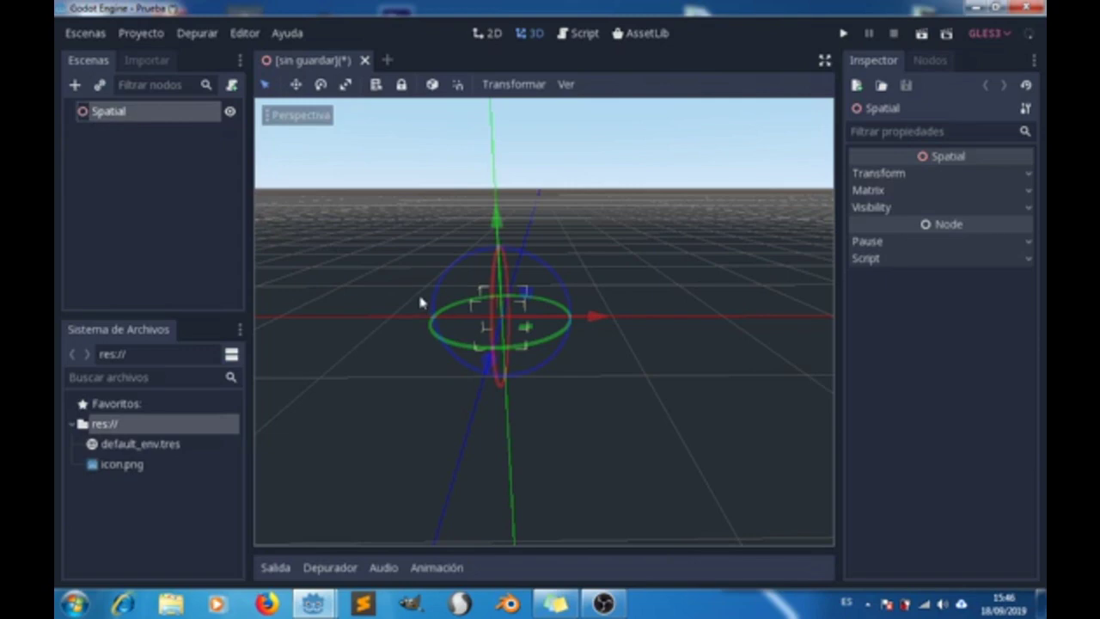
mouse_move(421, 302)
middle_mouse_down()
mouse_move(543, 339)
mouse_move(454, 359)
mouse_move(444, 324)
mouse_move(485, 318)
middle_mouse_up()
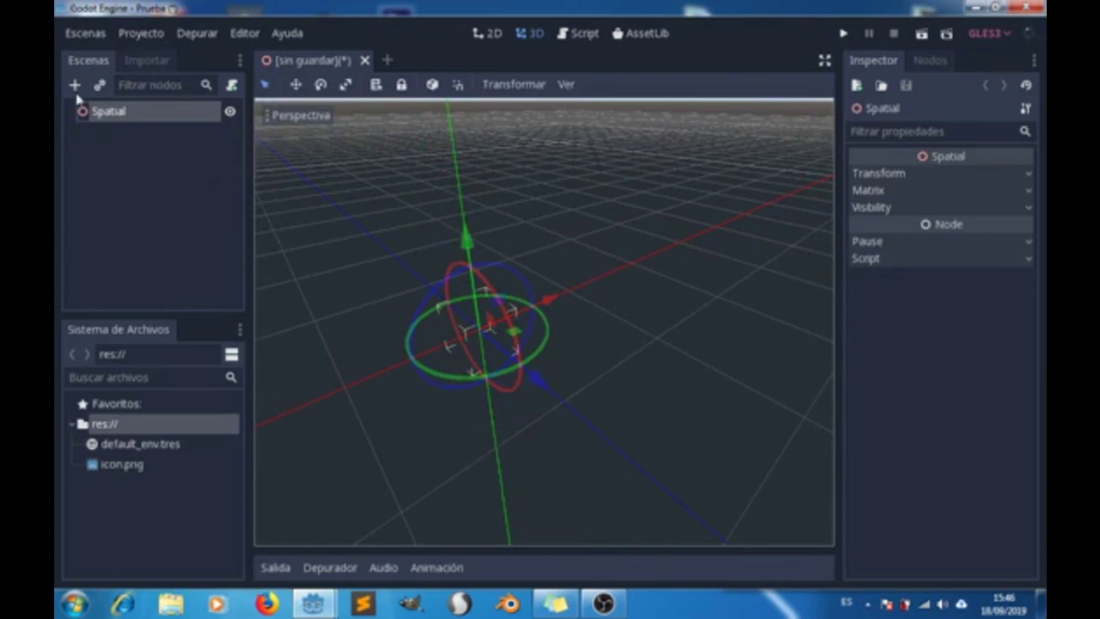
left_click(241, 62)
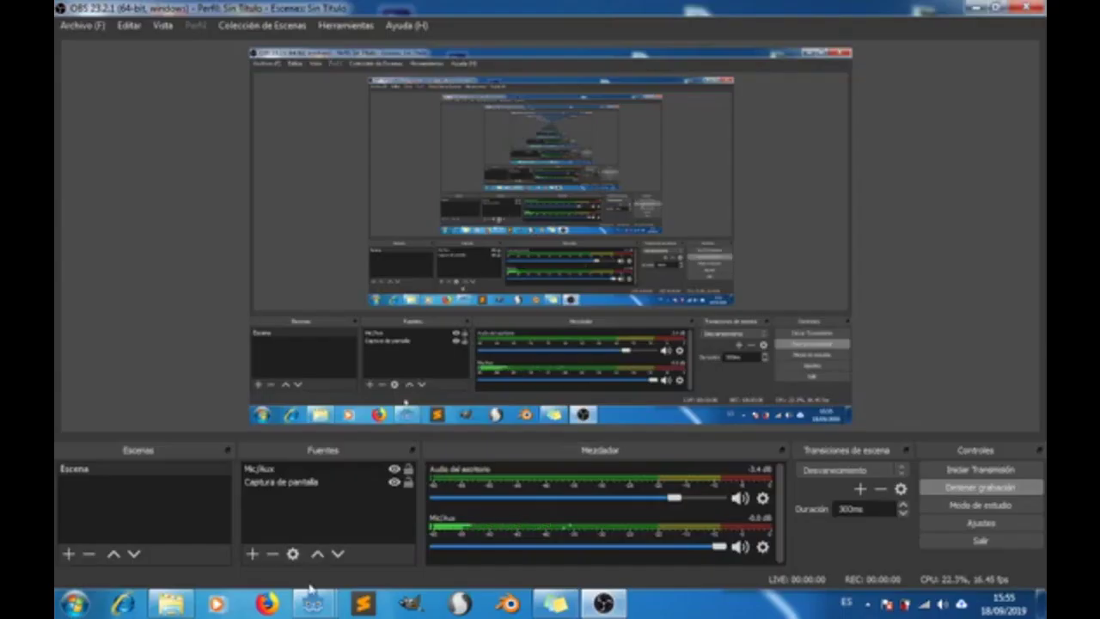
Switch from OBS back to the Godot Prueba editor window via the taskbar preview
mouse_move(313, 604)
left_click(400, 526)
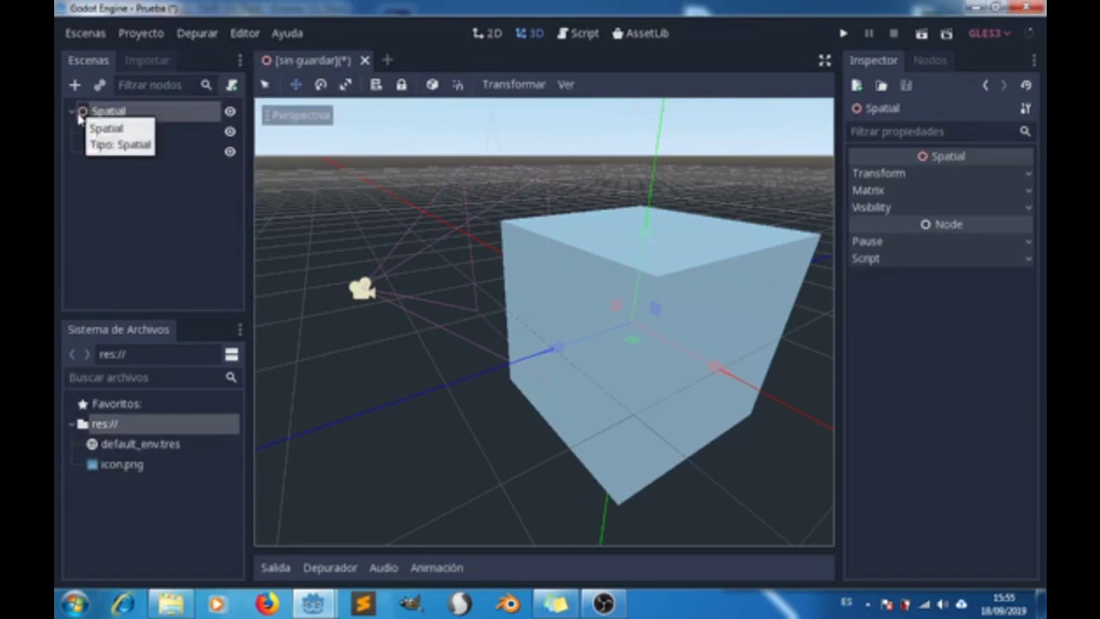
Open the Crear nuevo Node dialog from the Escenas dock
left_click(75, 86)
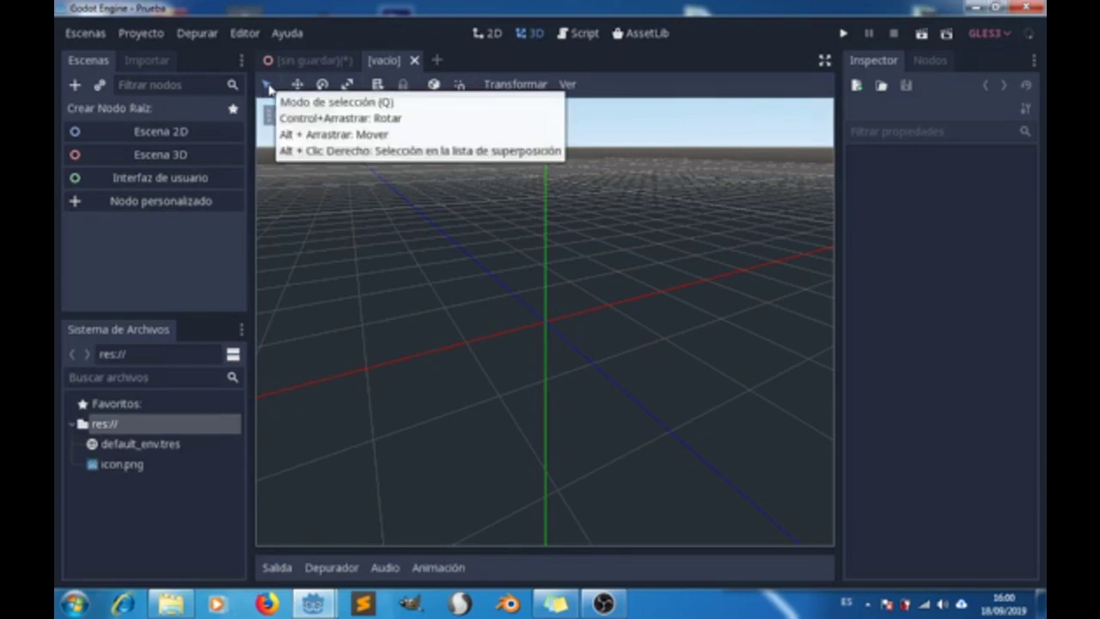
left_click(297, 85)
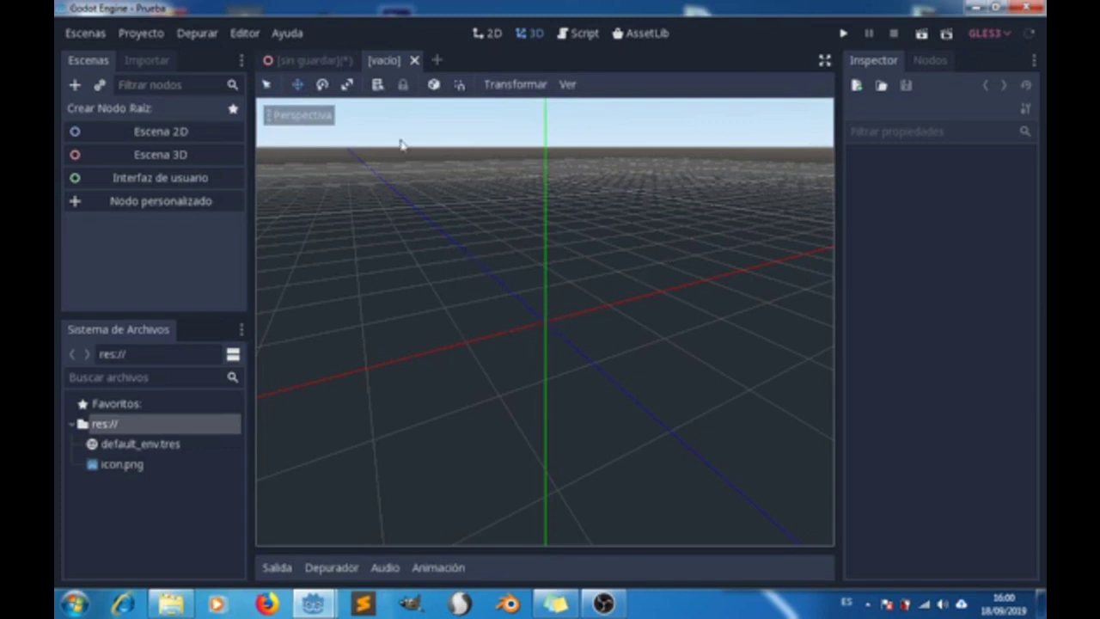
left_click(322, 84)
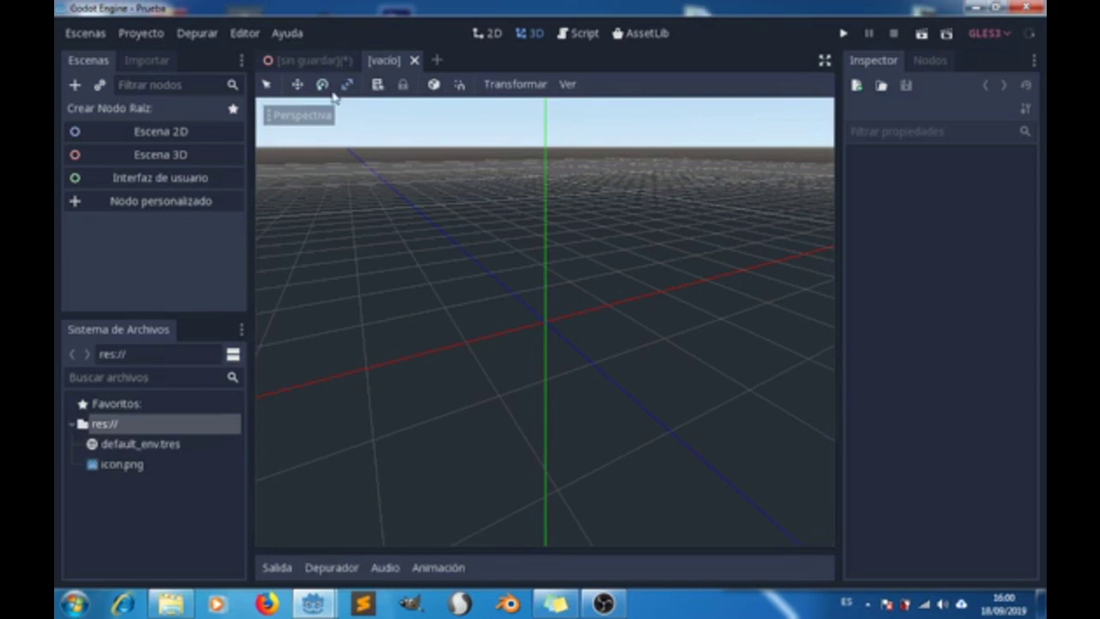
left_click(268, 85)
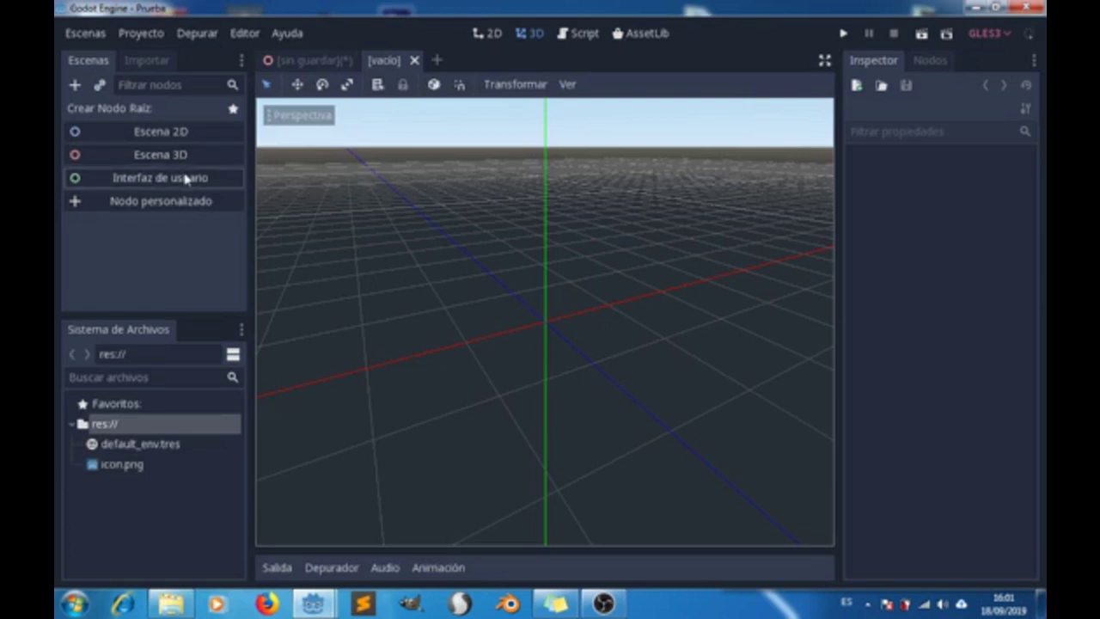
left_click(145, 158)
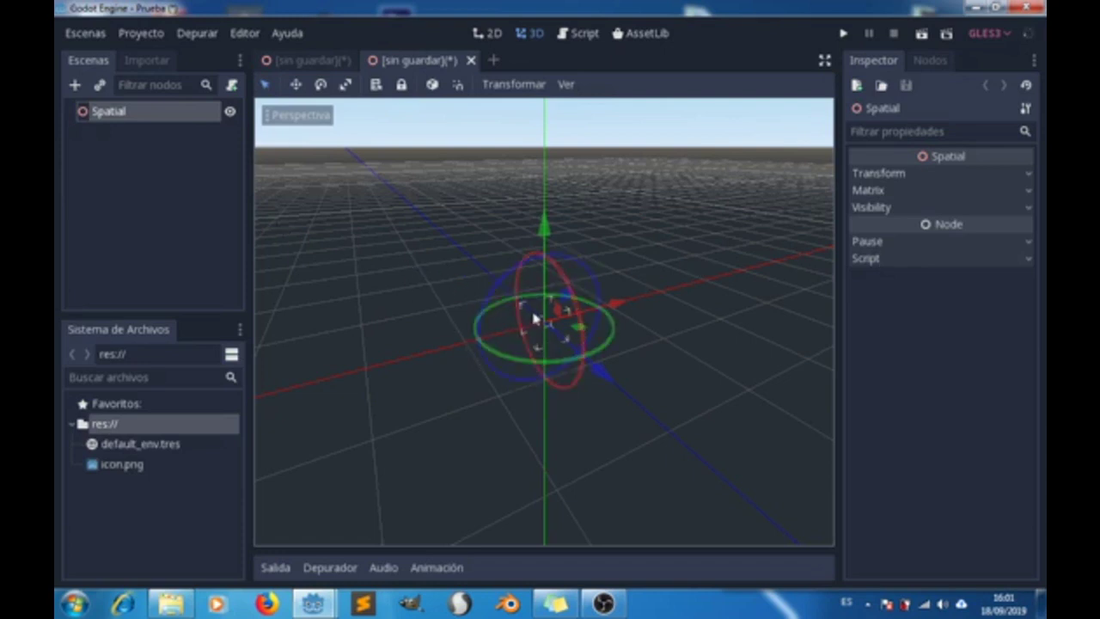
Toggle between the Spatial node's properties and signals, check Transform, and end on the Signals list
left_click(933, 65)
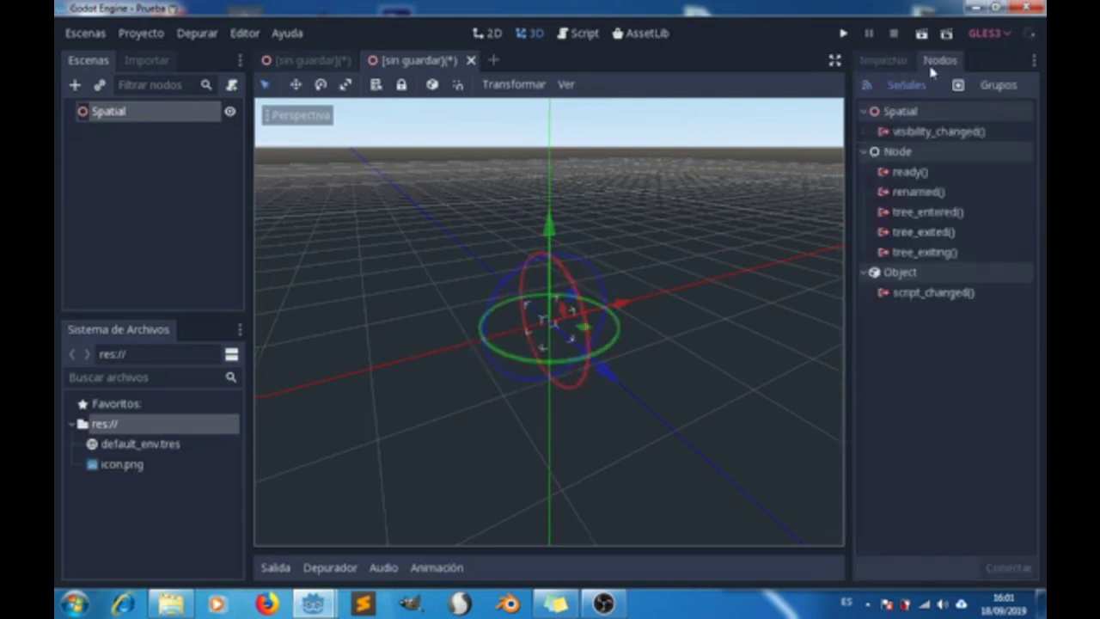
left_click(899, 66)
left_click(917, 64)
left_click(883, 62)
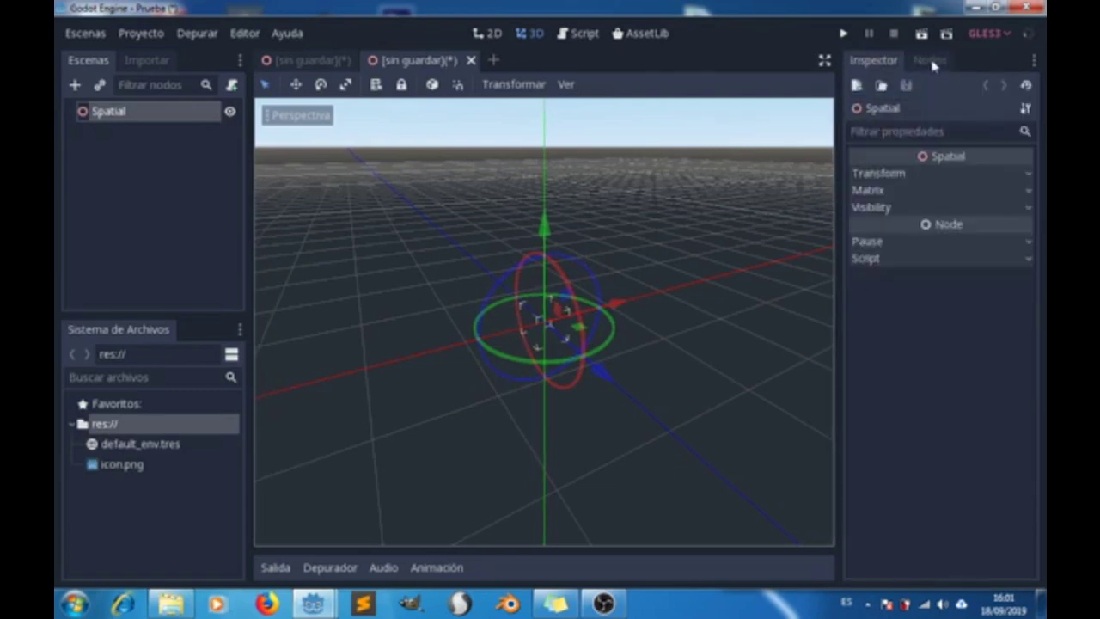
left_click(933, 63)
left_click(895, 67)
left_click(938, 64)
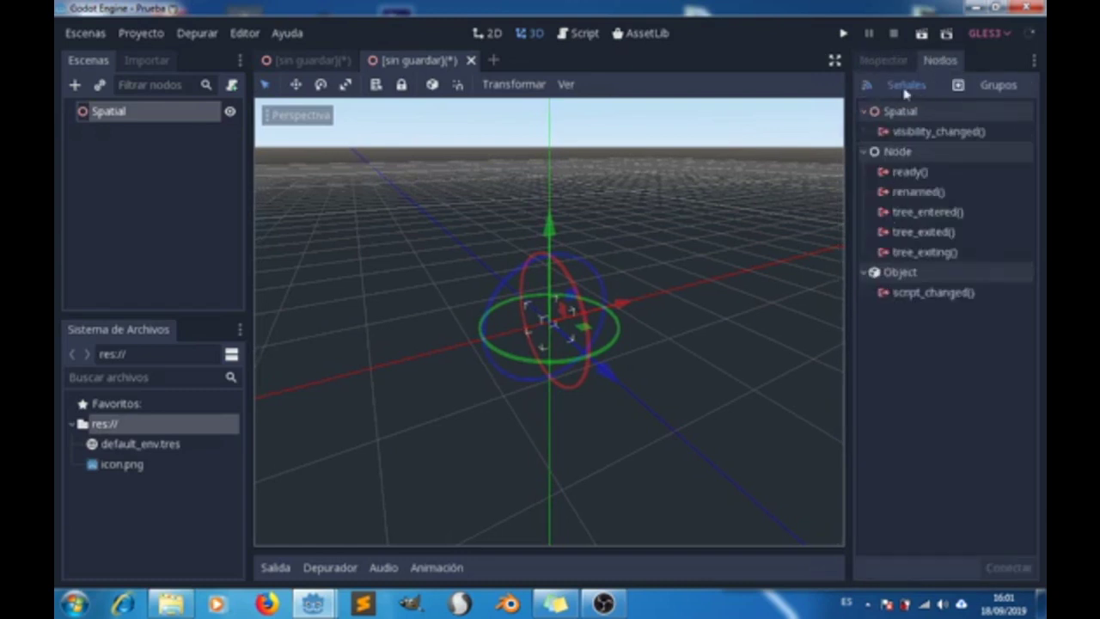
left_click(898, 67)
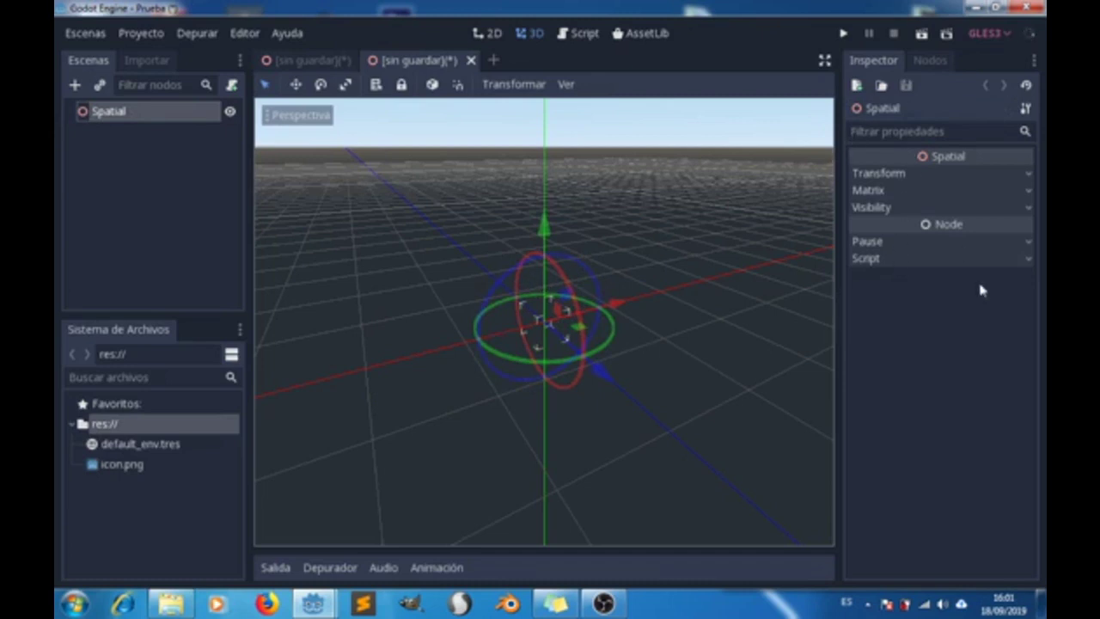
left_click(1028, 175)
left_click(1027, 174)
left_click(925, 64)
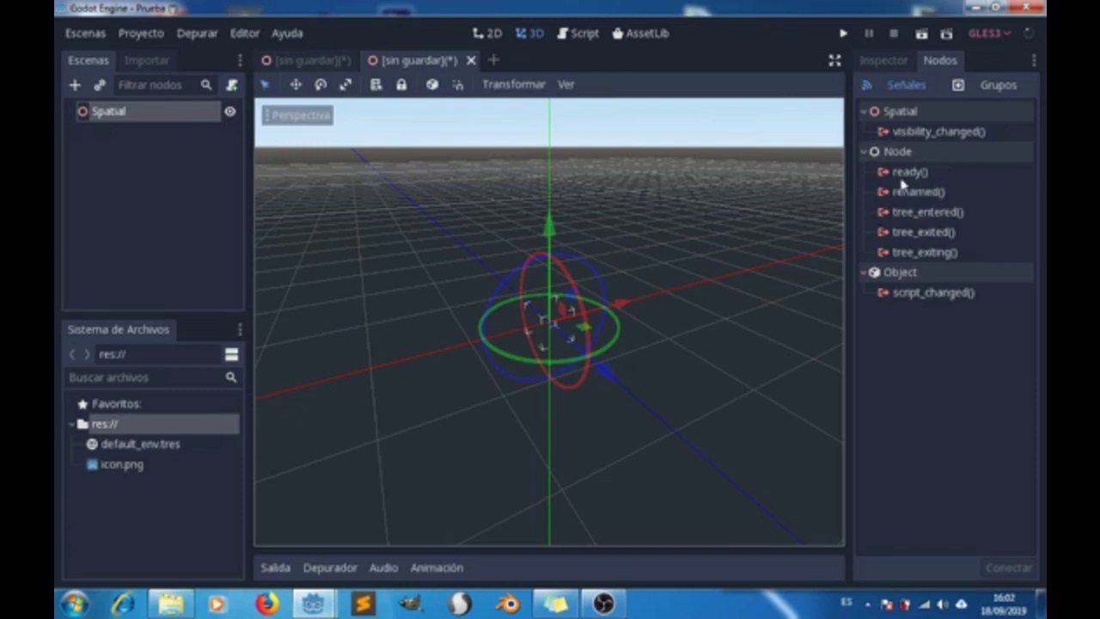
Return to the Inspector to show the Spatial node's Transform, Visibility and Script properties
left_click(885, 60)
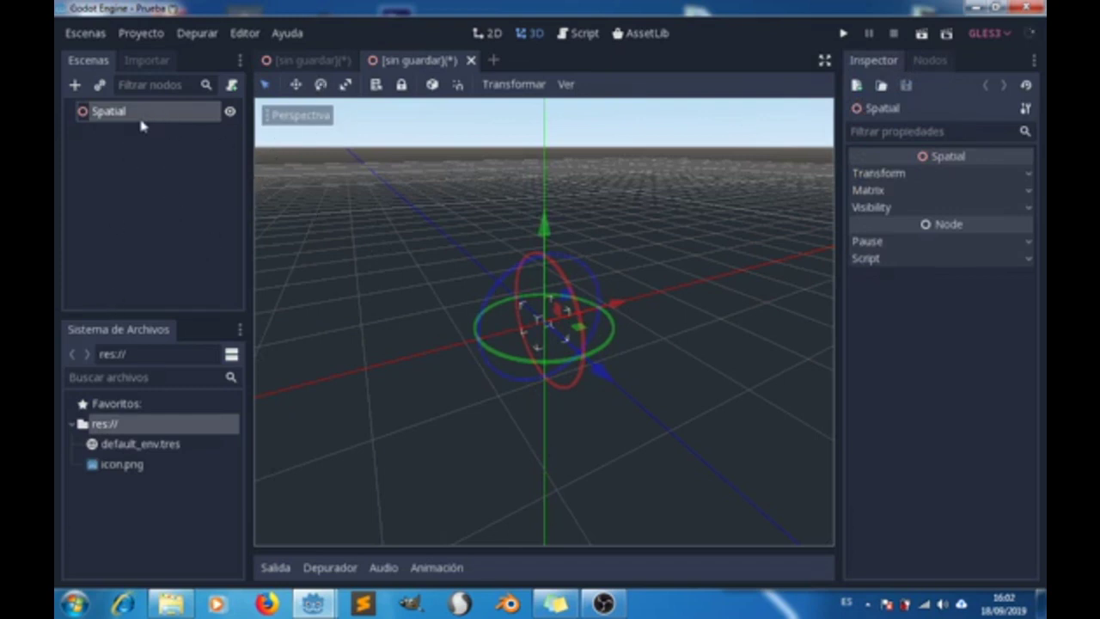
Open the Crear nuevo Node dialog and browse the Node2D node types
left_click(76, 85)
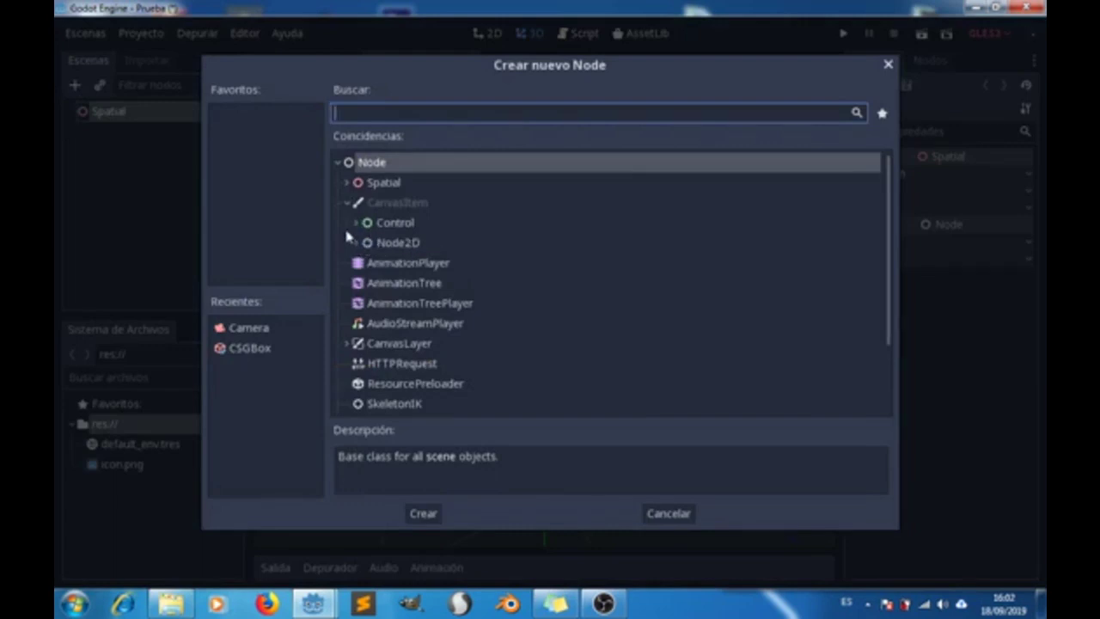
left_click(356, 242)
scroll(412, 354, "down", 3)
scroll(425, 365, "down", 1)
scroll(427, 323, "up", 2)
scroll(427, 317, "up", 3)
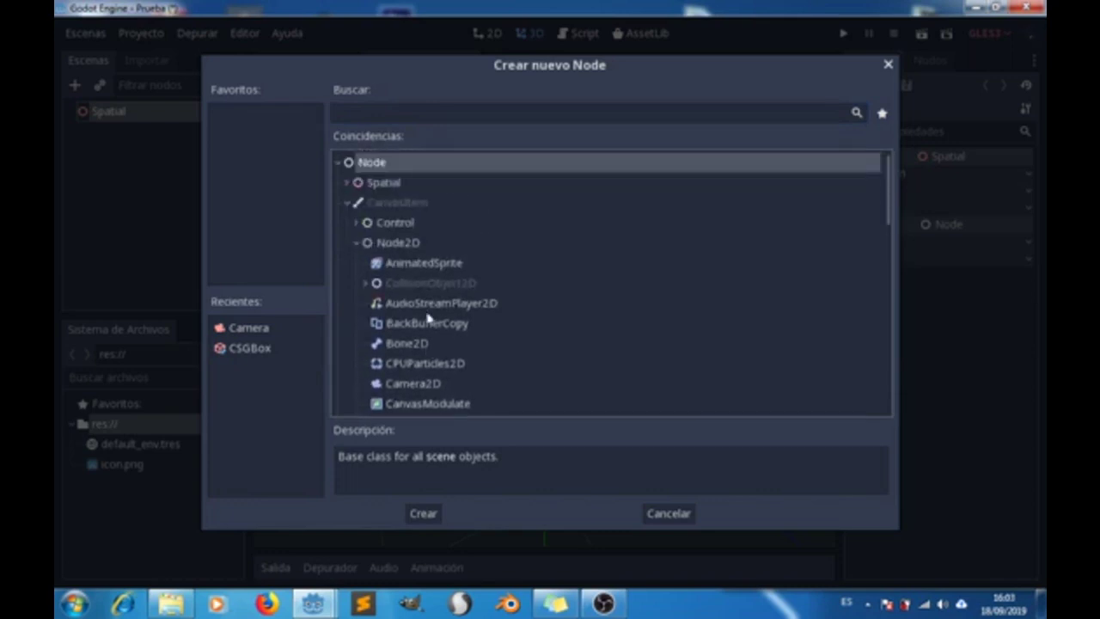
left_click(355, 241)
Browse the Spatial, Control and CanvasItem node types, then cancel without adding a node
left_click(346, 183)
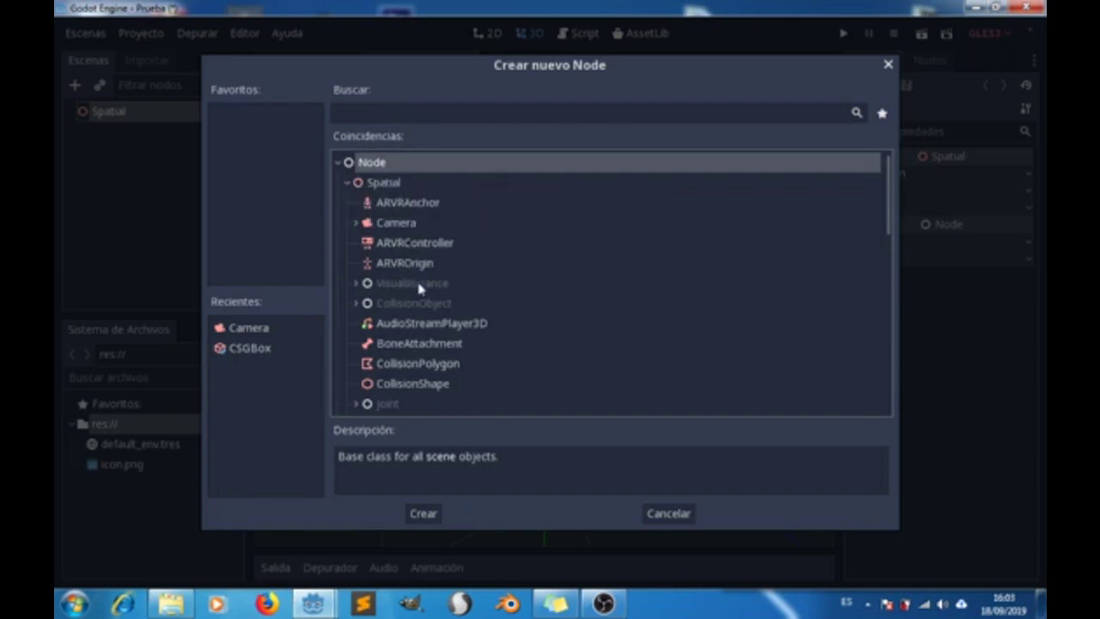
scroll(417, 287, "down", 3)
scroll(418, 288, "up", 3)
scroll(420, 290, "down", 3)
scroll(420, 290, "up", 3)
left_click(347, 183)
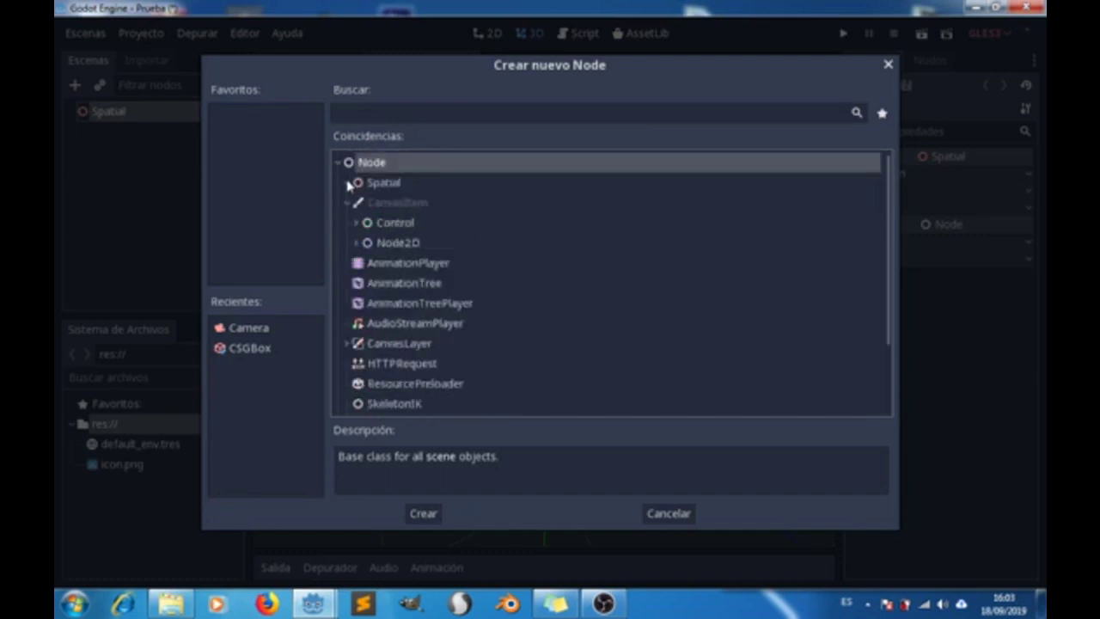
left_click(355, 224)
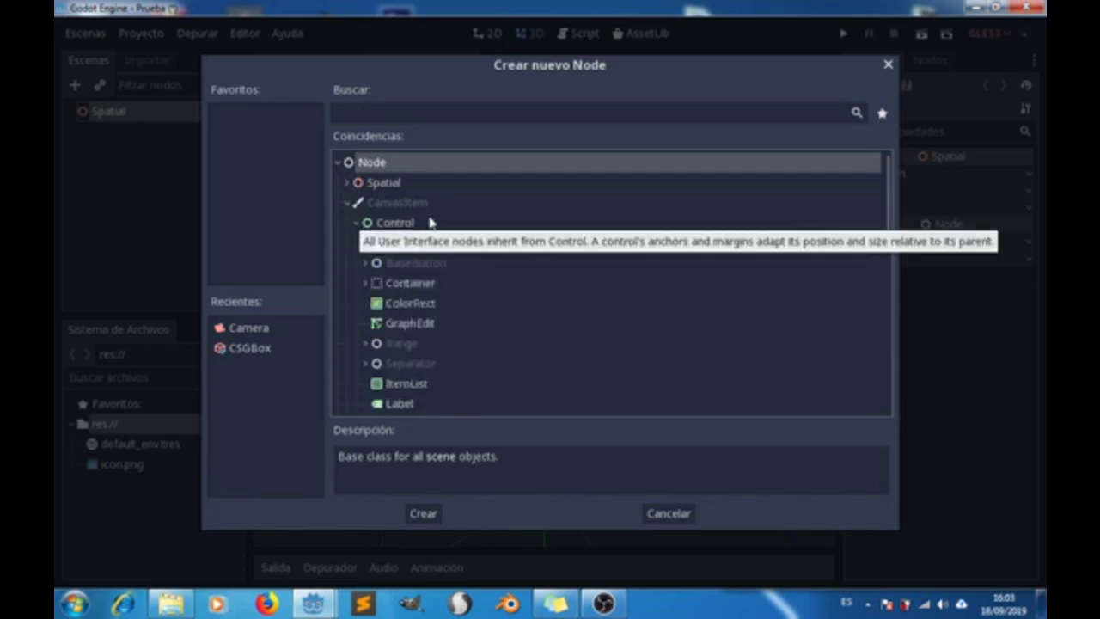
left_click(358, 224)
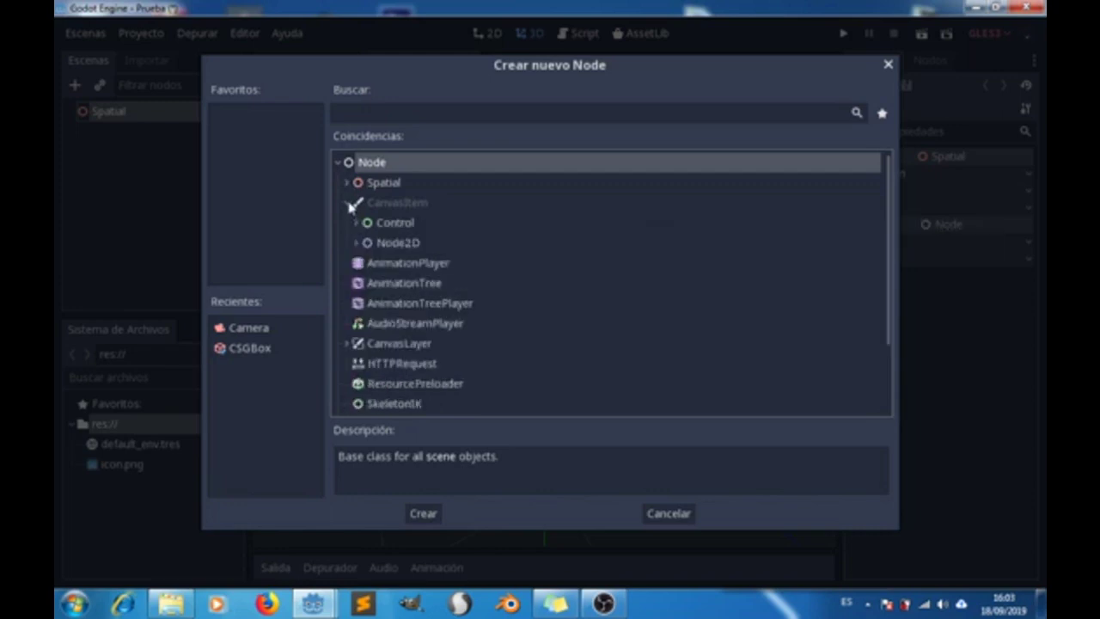
left_click(348, 204)
left_click(348, 206)
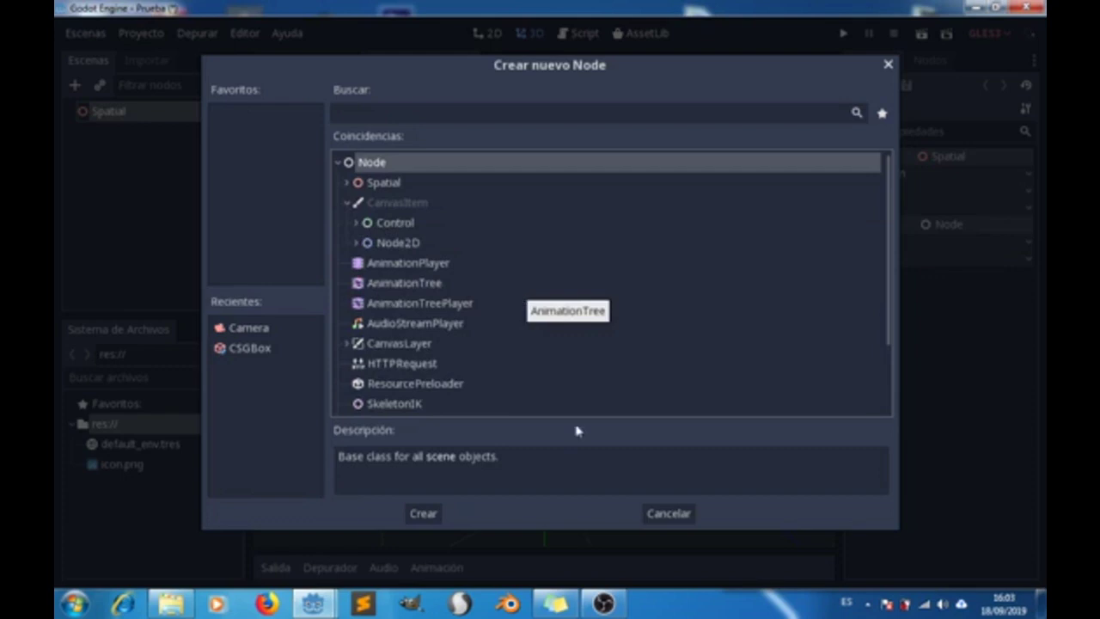
left_click(672, 519)
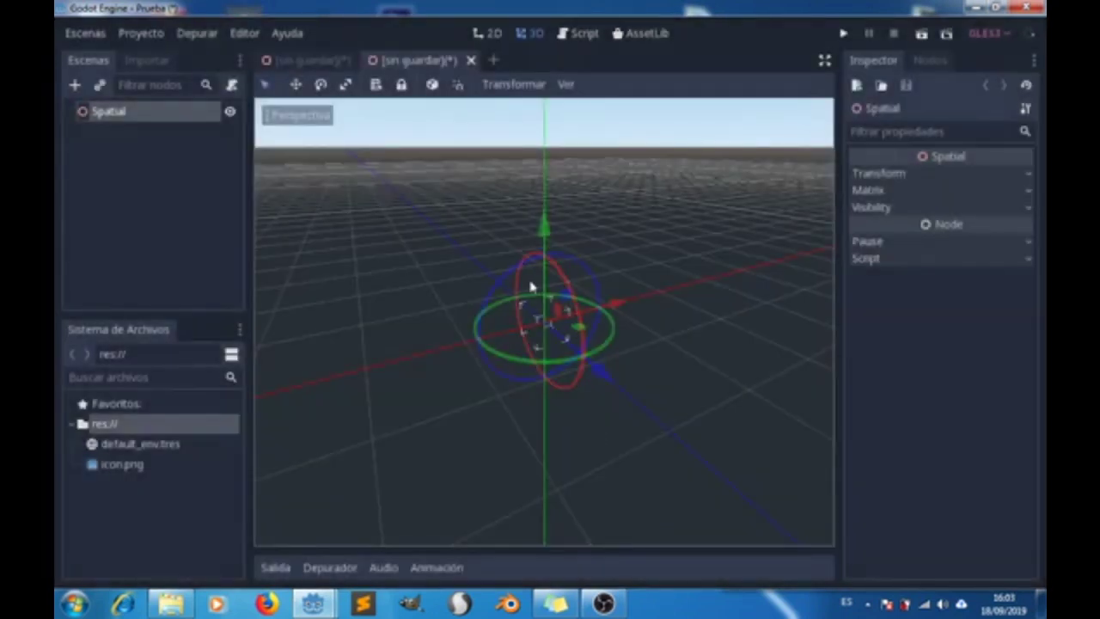
Close the second [sin guardar] scene tab, discarding its changes with No guardar
left_click(471, 61)
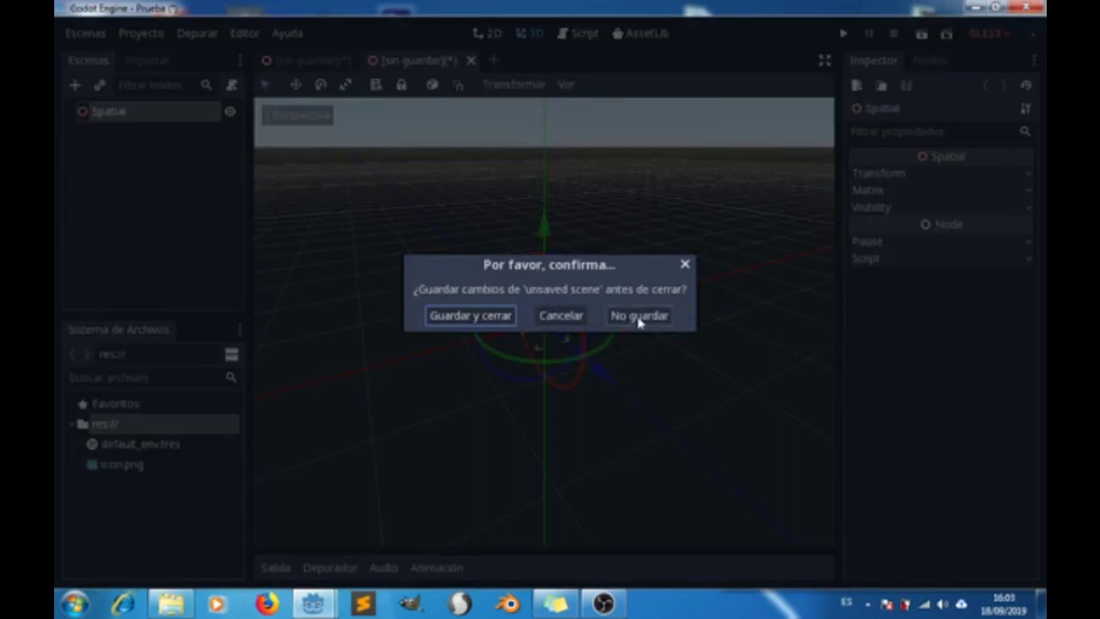
left_click(638, 317)
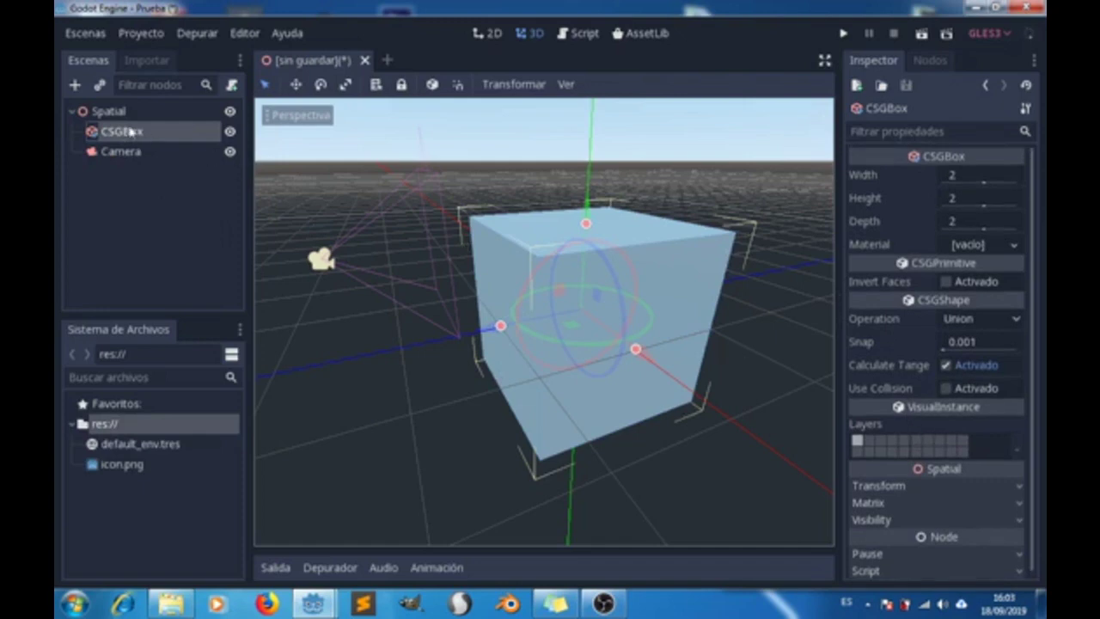
left_click(121, 152)
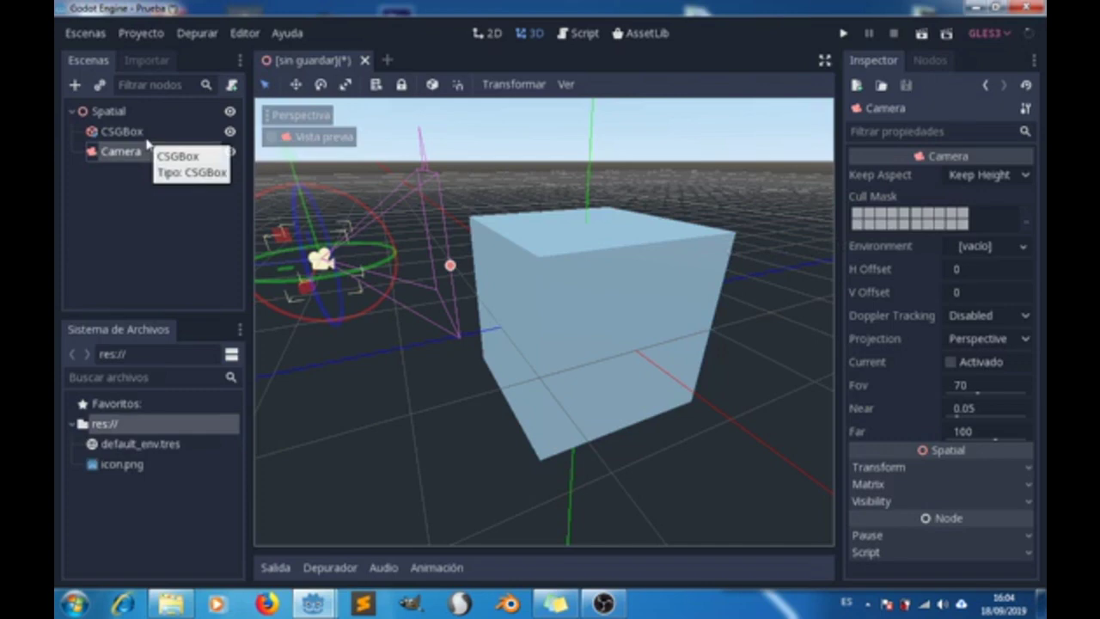
left_click(123, 114)
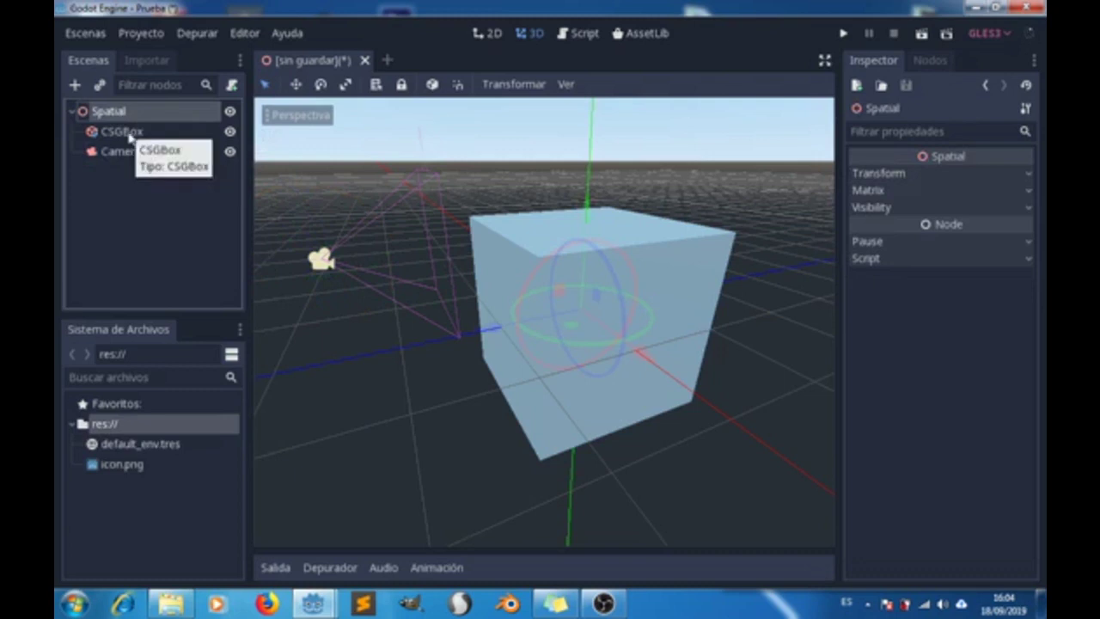
Select the CSGBox node and bring up the Crear nuevo Node dialog for a child
left_click(129, 136)
left_click(130, 152)
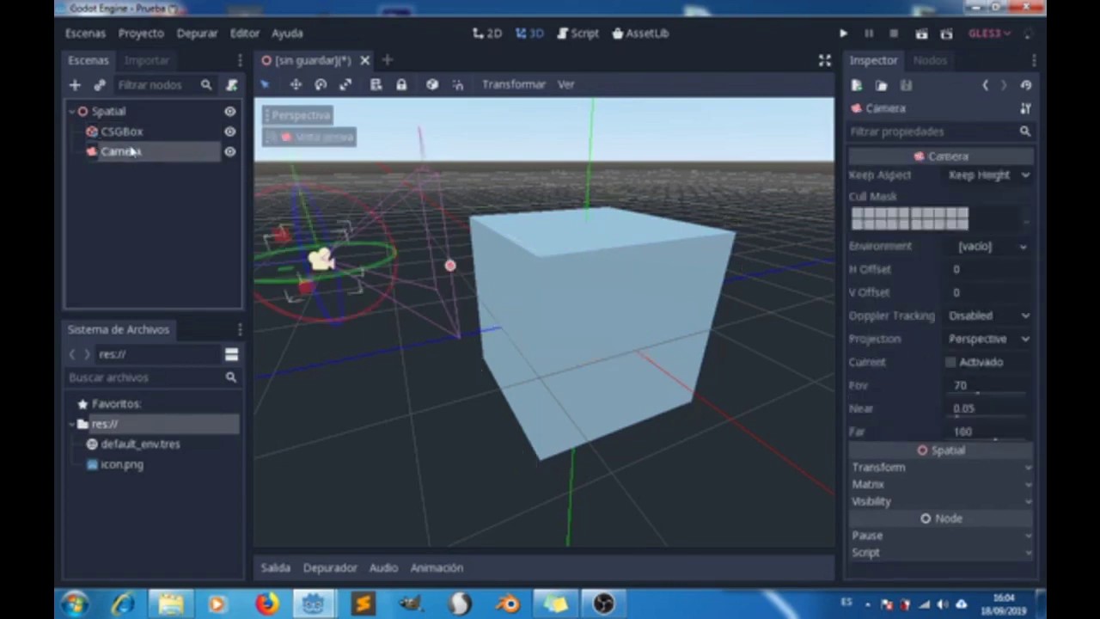
left_click(137, 131)
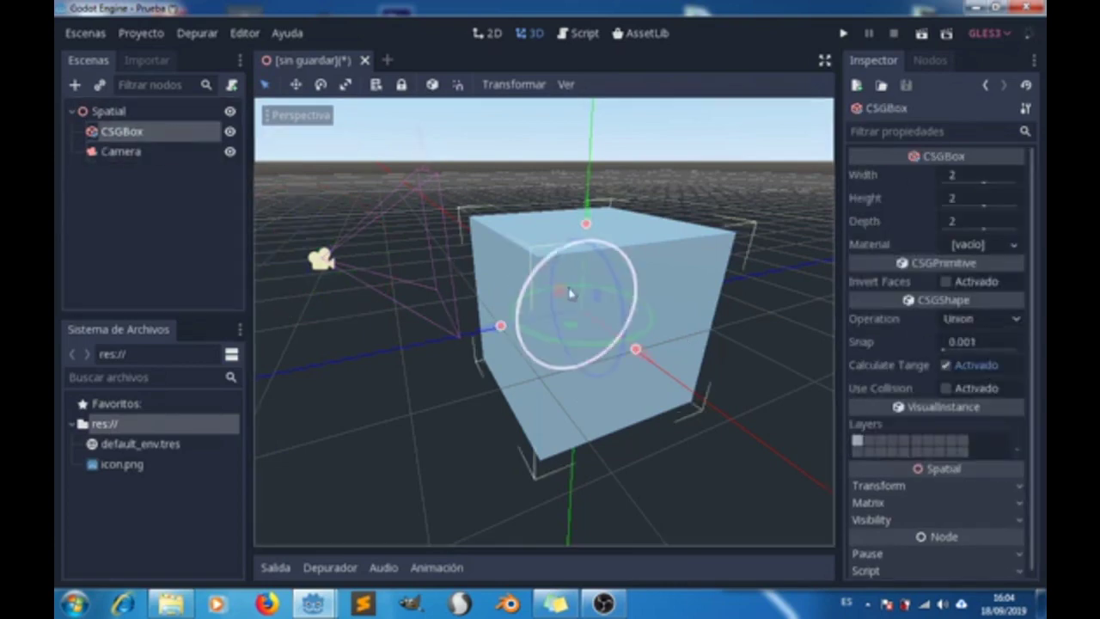
left_click(102, 153)
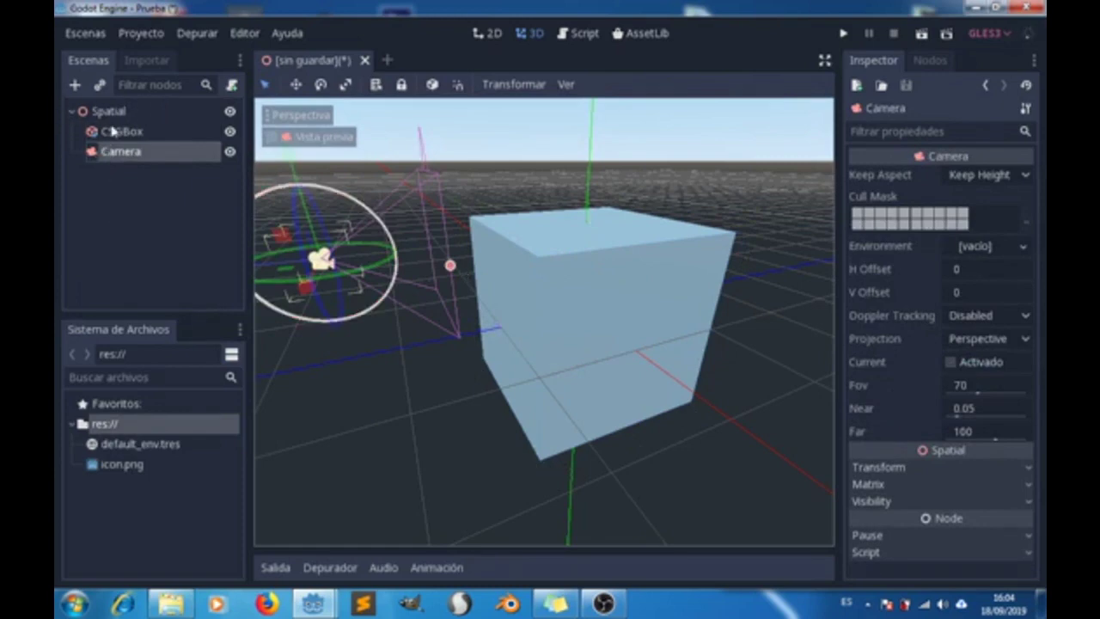
left_click(112, 132)
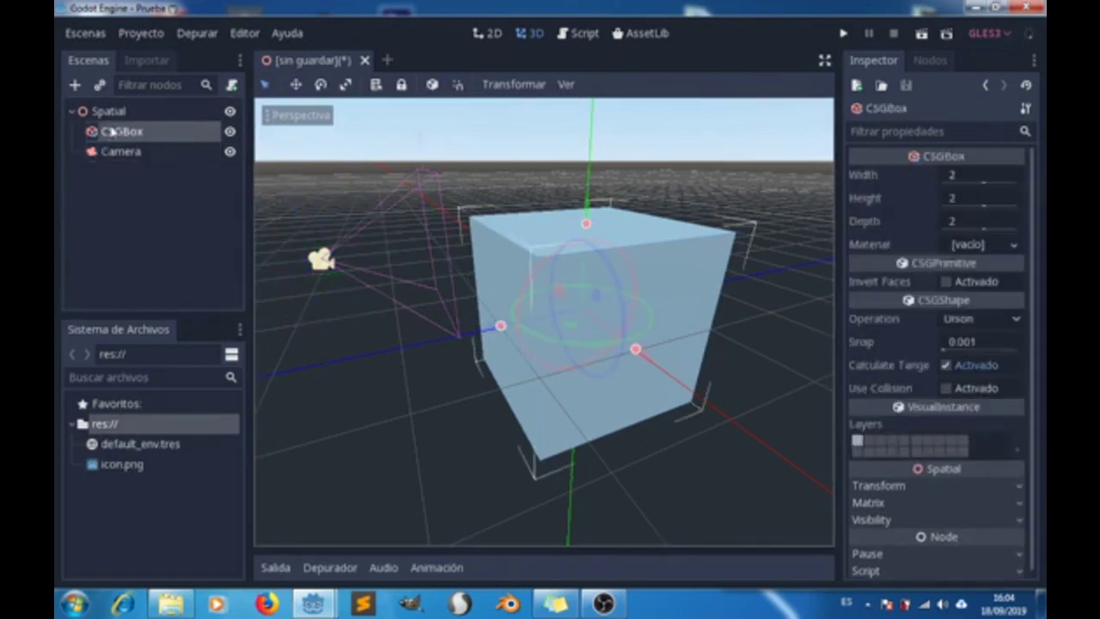
left_click(76, 86)
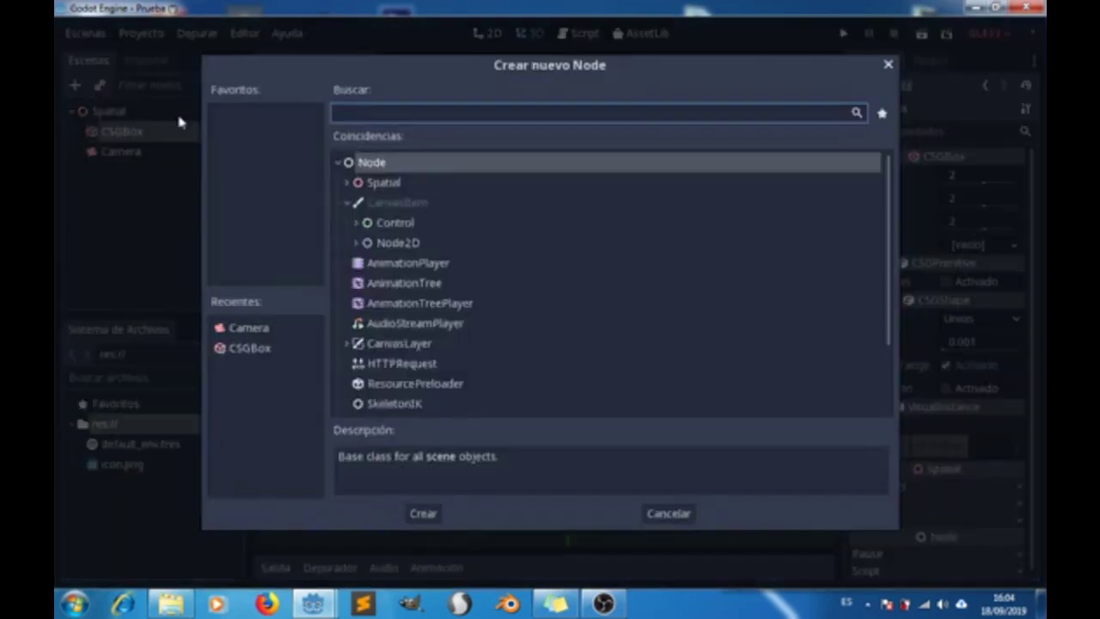
Search 'mesh' and create a MeshInstance node as a child of the CSGBox
scroll(396, 268, "down", 3)
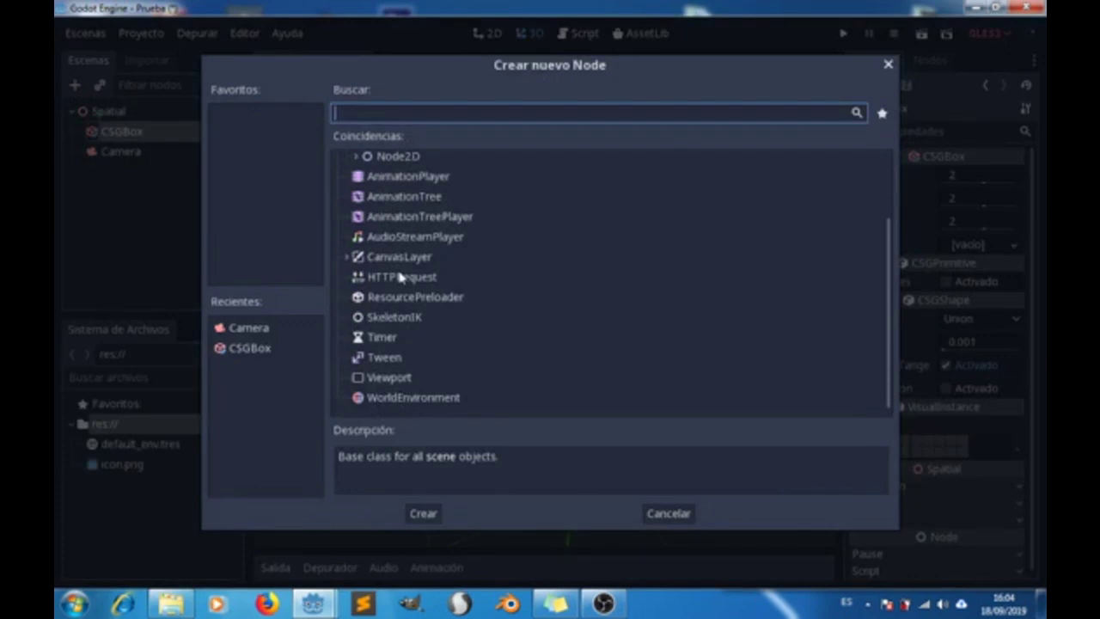
scroll(399, 275, "up", 3)
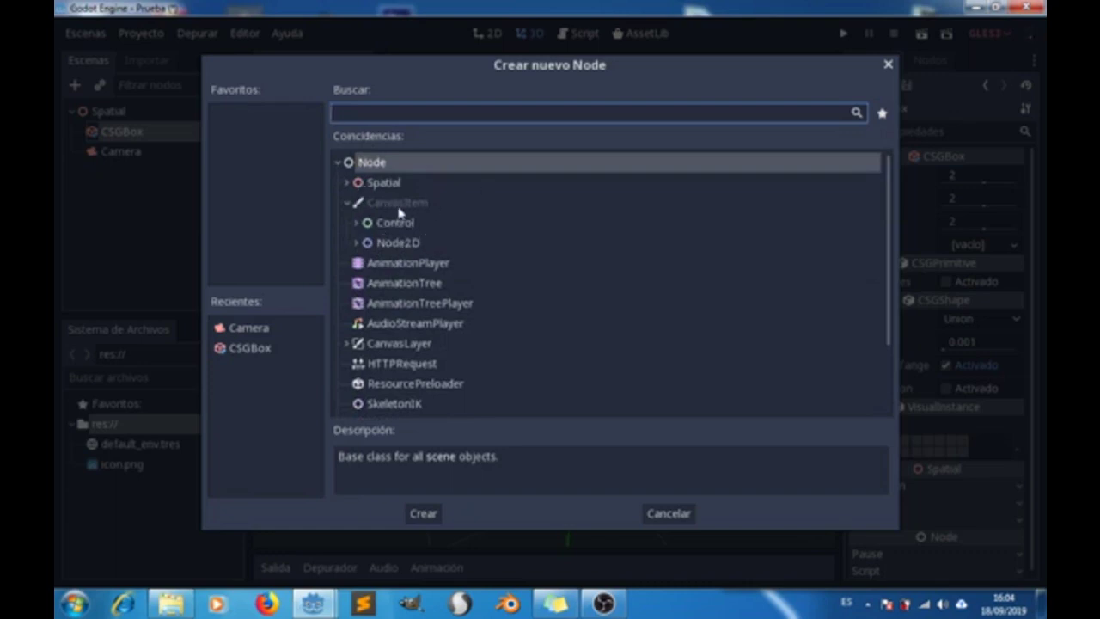
left_click(347, 182)
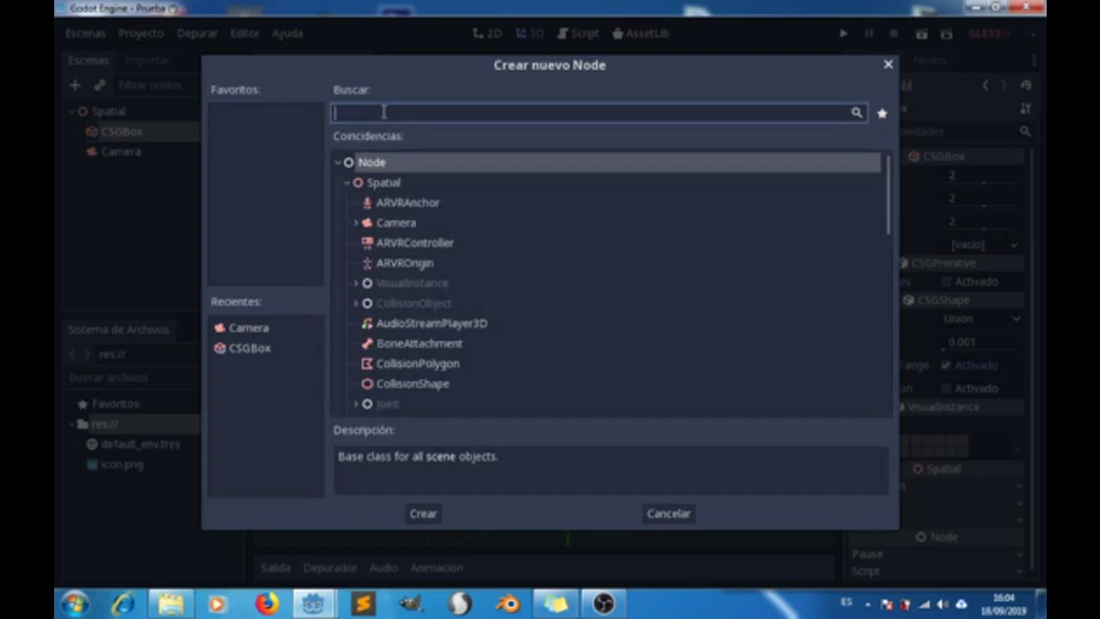
type("mesh")
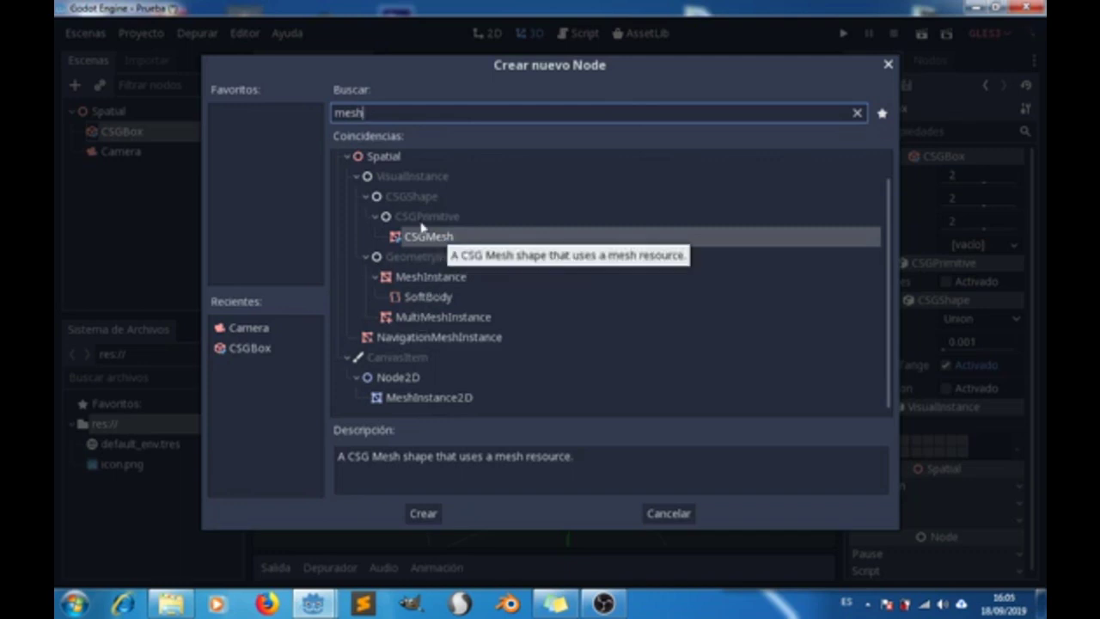
left_click(427, 284)
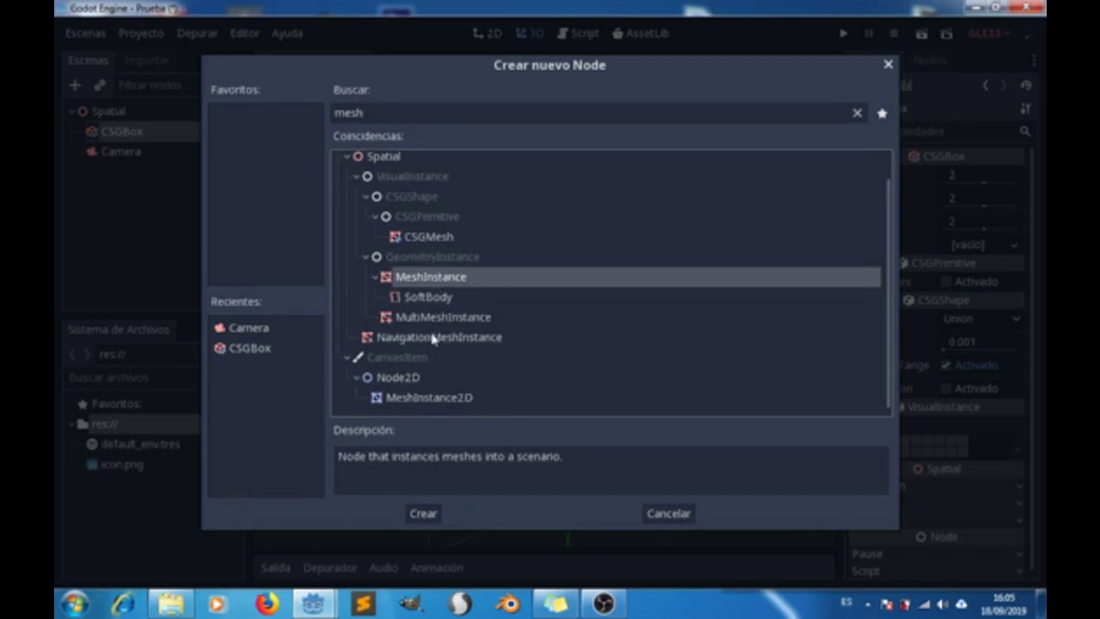
left_click(423, 513)
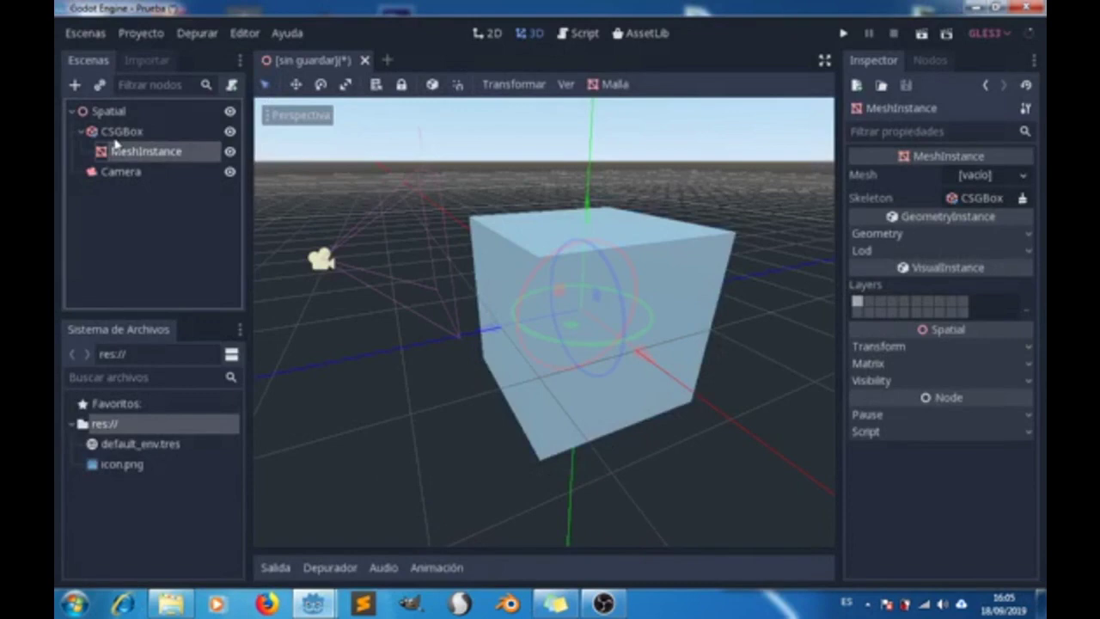
left_click(131, 131)
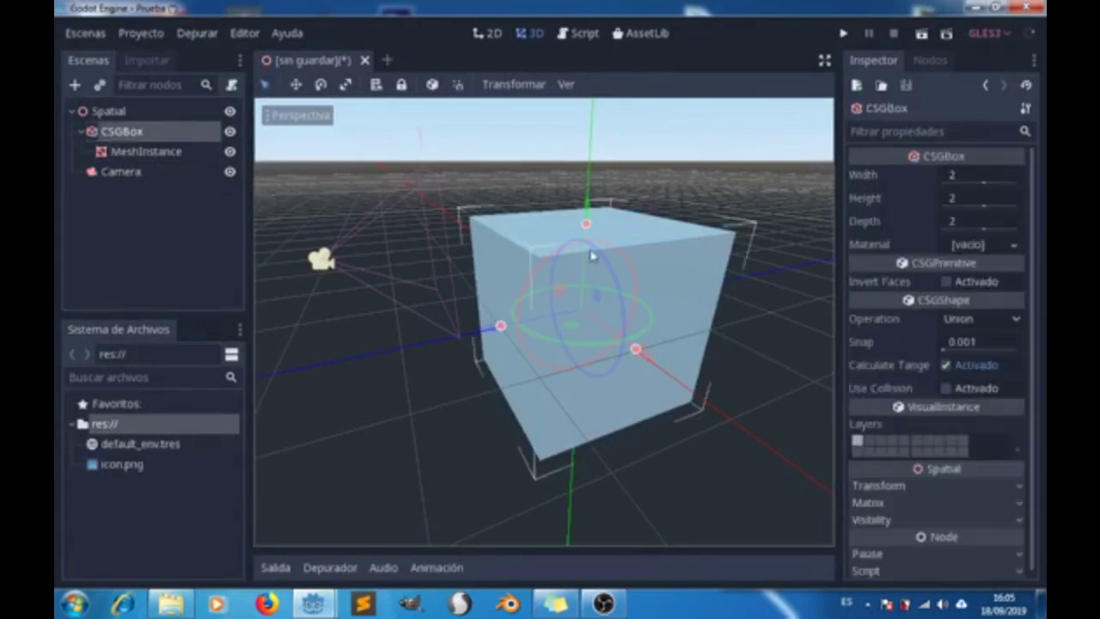
mouse_move(631, 271)
left_mouse_down()
mouse_move(583, 269)
mouse_move(615, 290)
left_mouse_up()
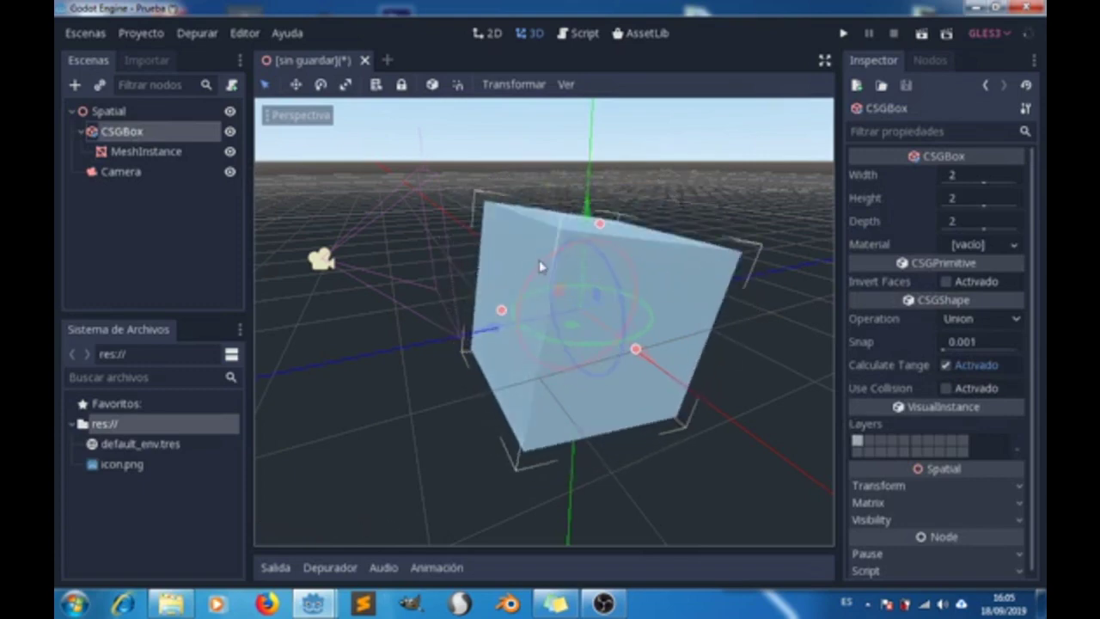
key("ctrl+z")
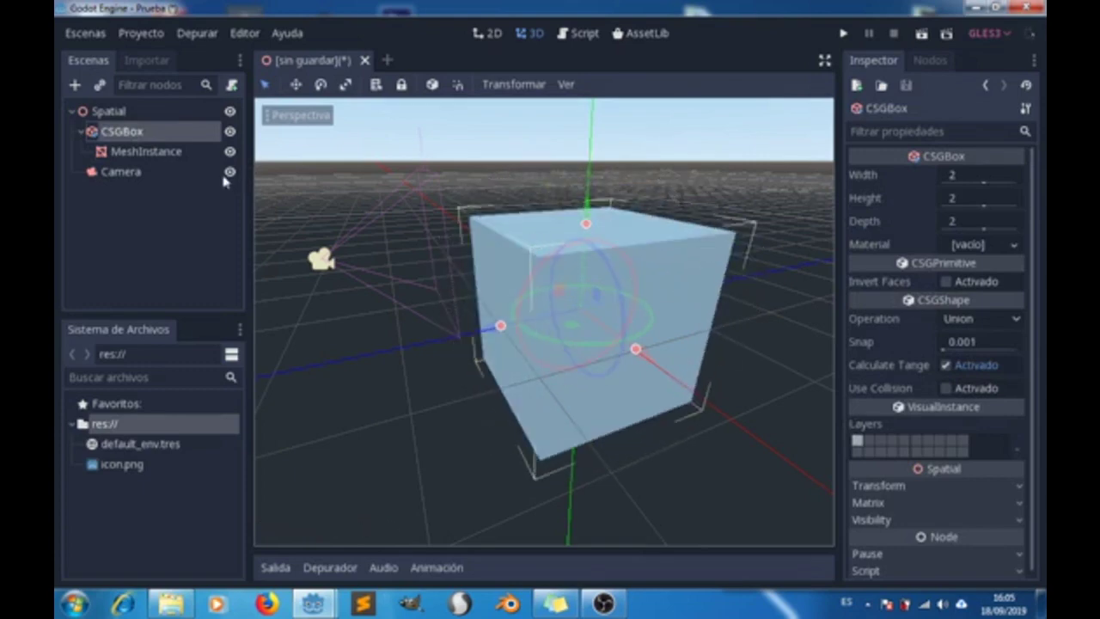
left_click(185, 159)
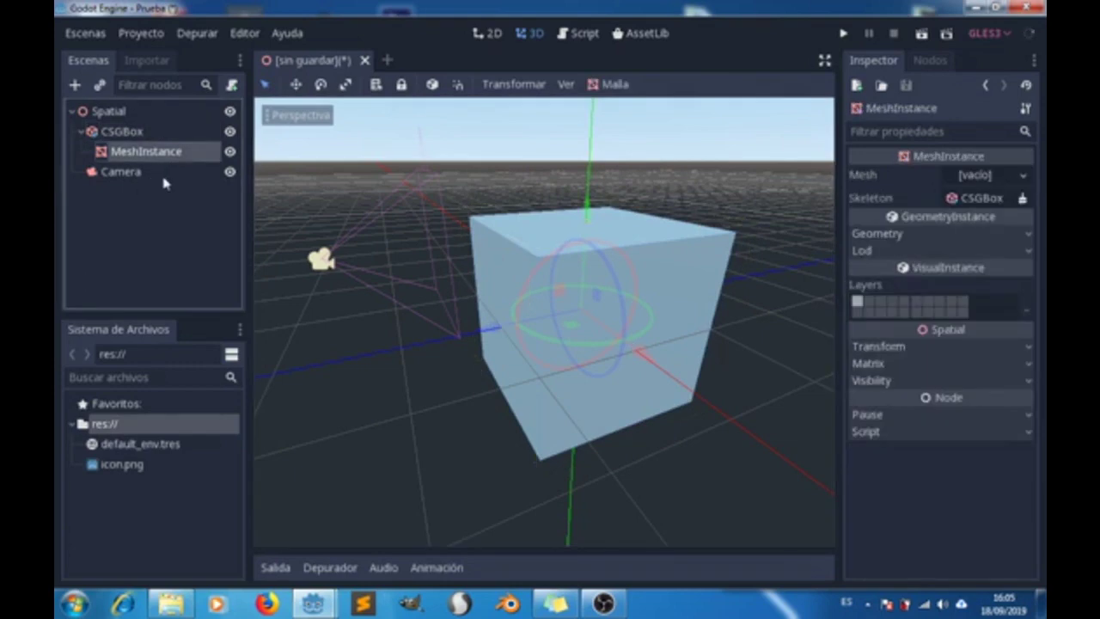
left_click(165, 181)
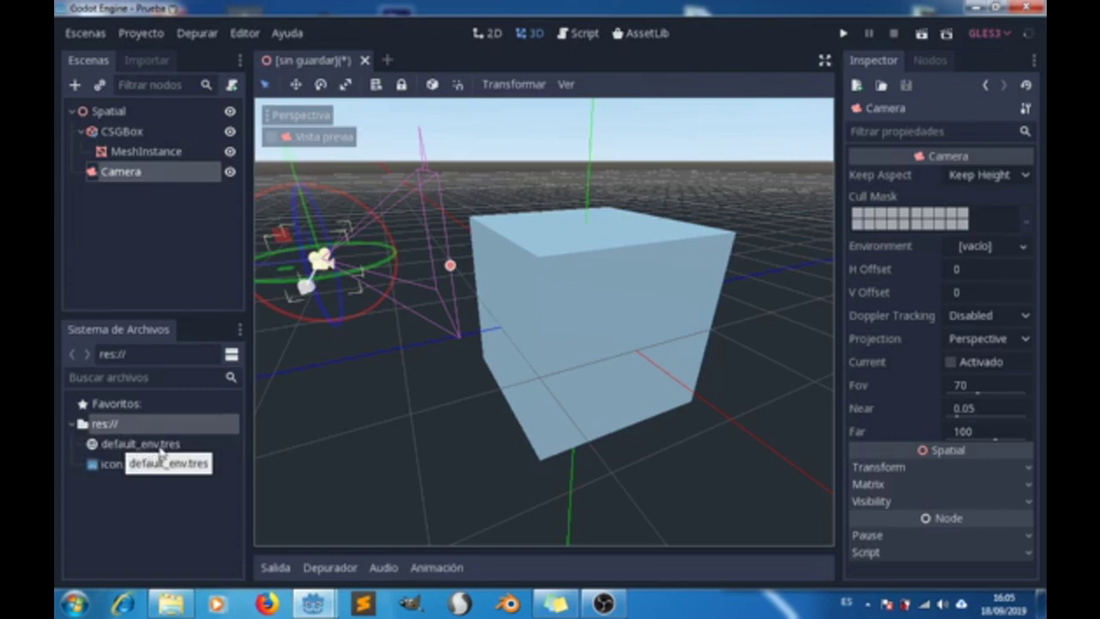
left_click(161, 445)
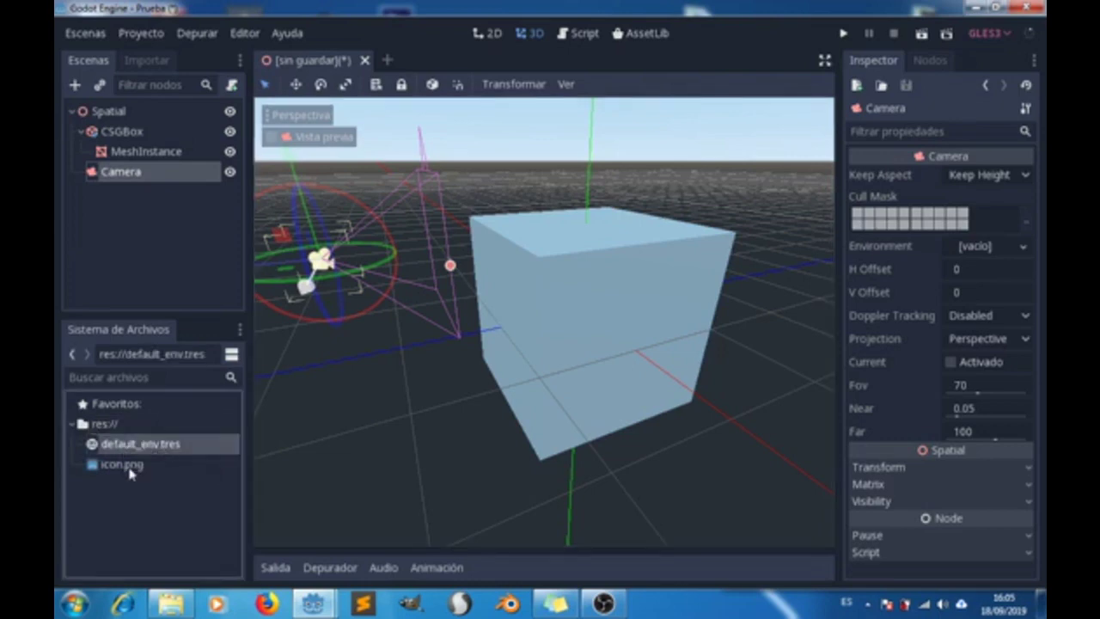
left_click(122, 465)
left_click(202, 444)
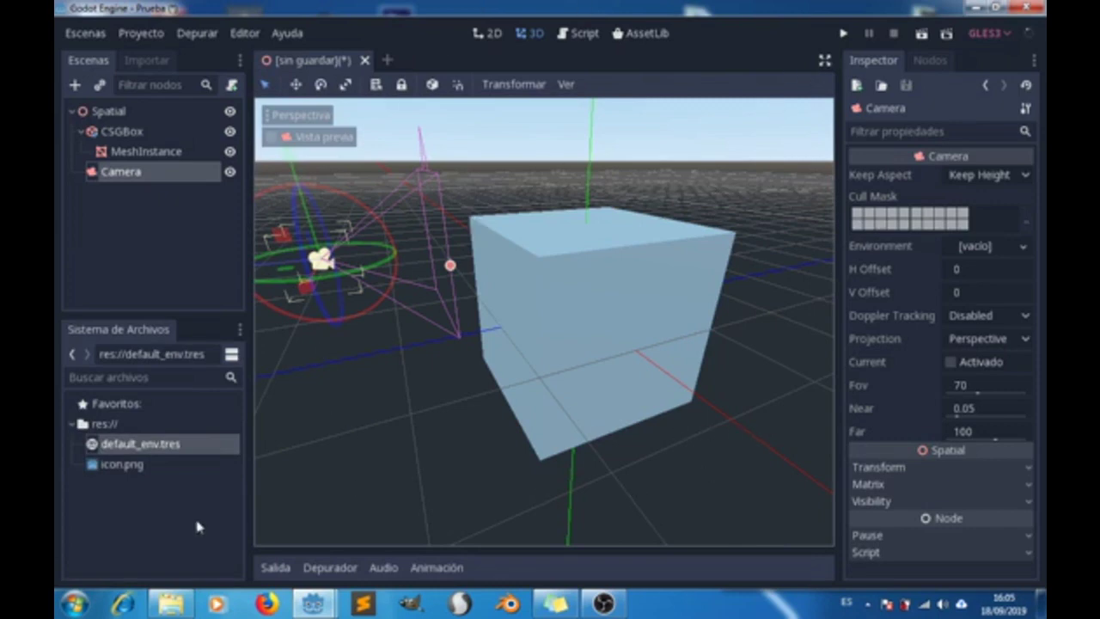
left_click(117, 466)
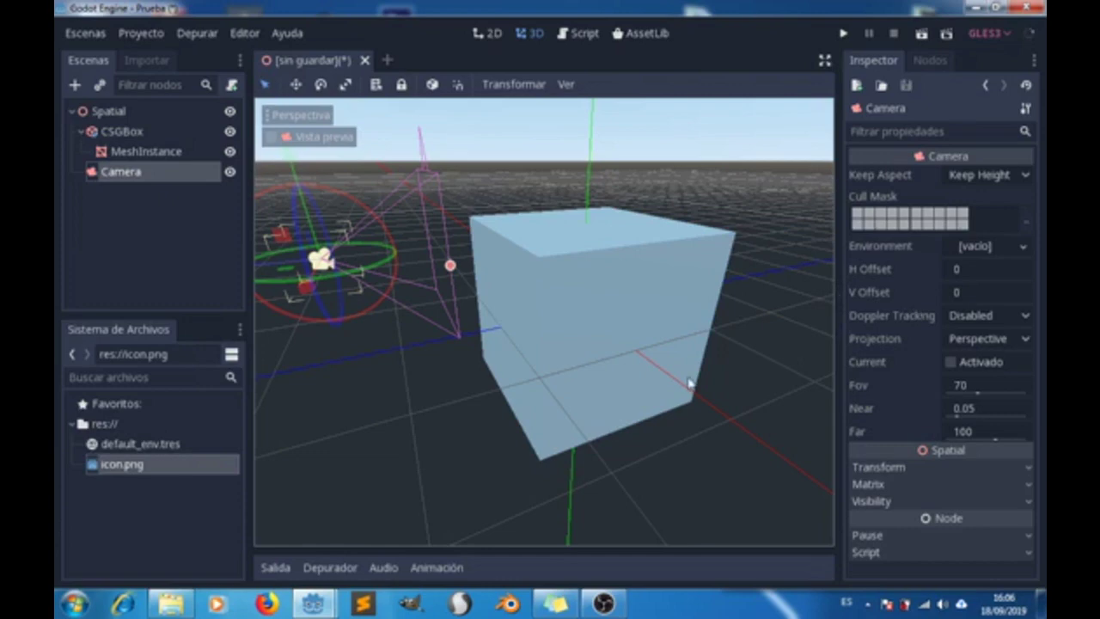
Zoom in and orbit to a low, frontal angle on the cube and camera
scroll(687, 383, "up", 3)
scroll(687, 383, "down", 4)
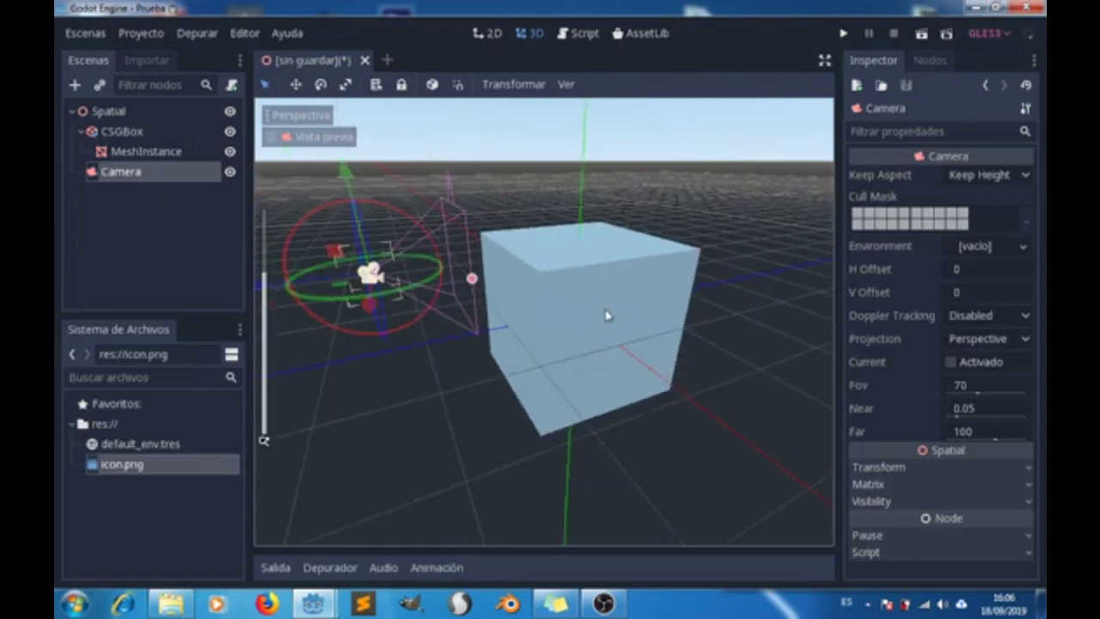
mouse_move(564, 347)
middle_mouse_down()
mouse_move(559, 311)
mouse_move(577, 405)
mouse_move(493, 344)
mouse_move(584, 265)
mouse_move(628, 389)
mouse_move(490, 373)
mouse_move(525, 310)
mouse_move(591, 352)
mouse_move(605, 322)
mouse_move(593, 295)
mouse_move(484, 243)
mouse_move(562, 280)
mouse_move(590, 353)
mouse_move(621, 325)
middle_mouse_up()
scroll(621, 324, "up", 3)
scroll(619, 324, "down", 1)
scroll(618, 327, "down", 3)
scroll(616, 331, "up", 4)
scroll(616, 333, "down", 4)
scroll(616, 332, "up", 1)
scroll(616, 332, "up", 2)
scroll(617, 333, "down", 1)
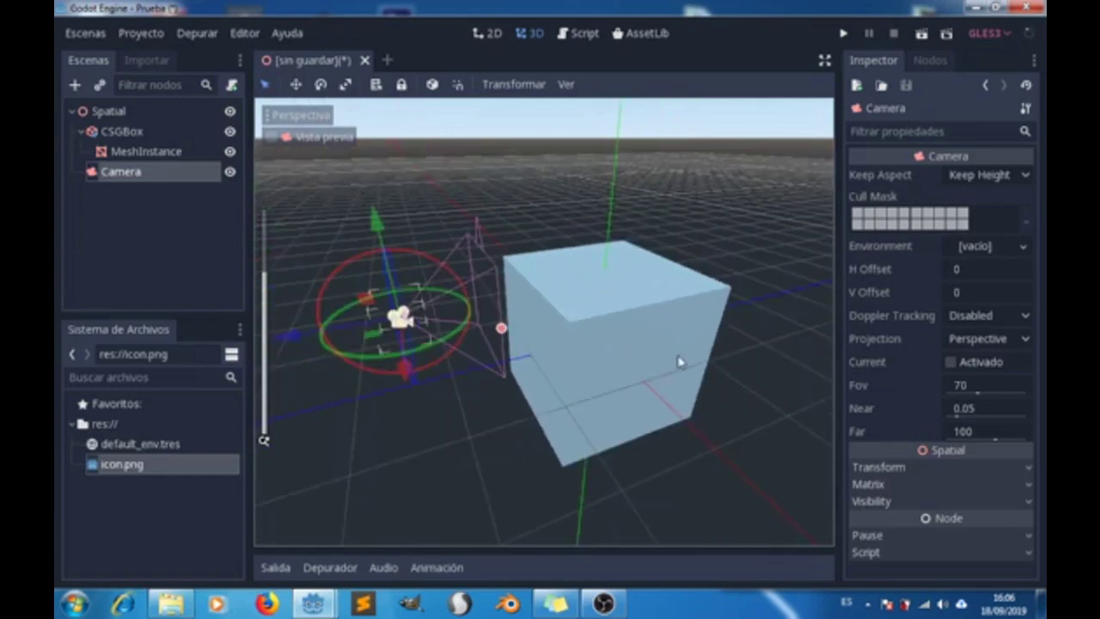
scroll(679, 364, "up", 2)
mouse_move(655, 364)
middle_mouse_down()
mouse_move(625, 344)
mouse_move(658, 358)
middle_mouse_up()
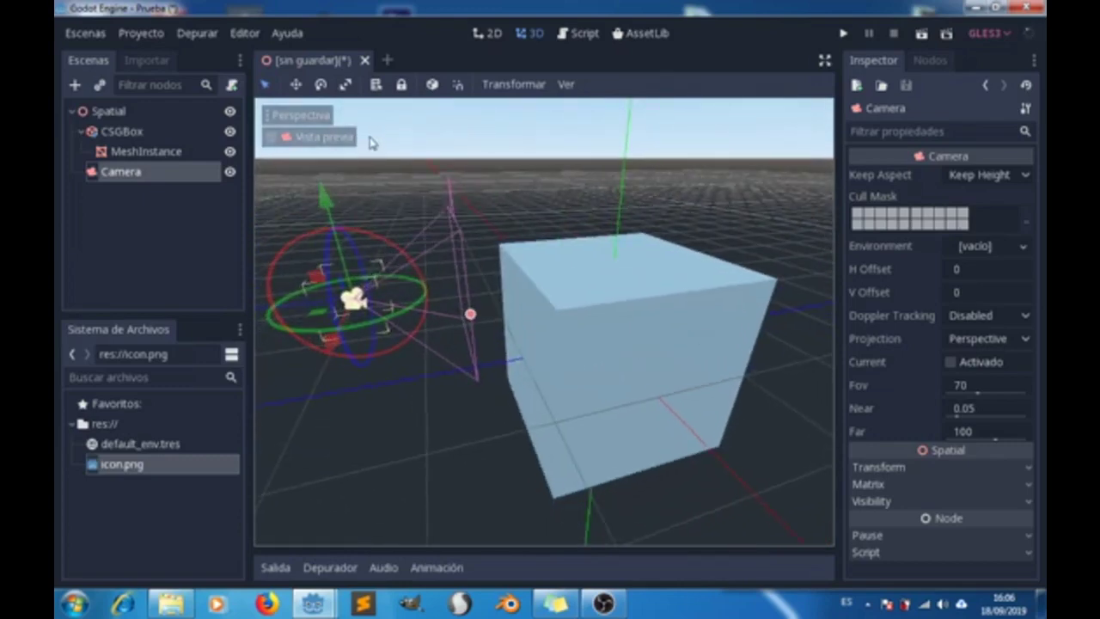
scroll(515, 129, "up", 2)
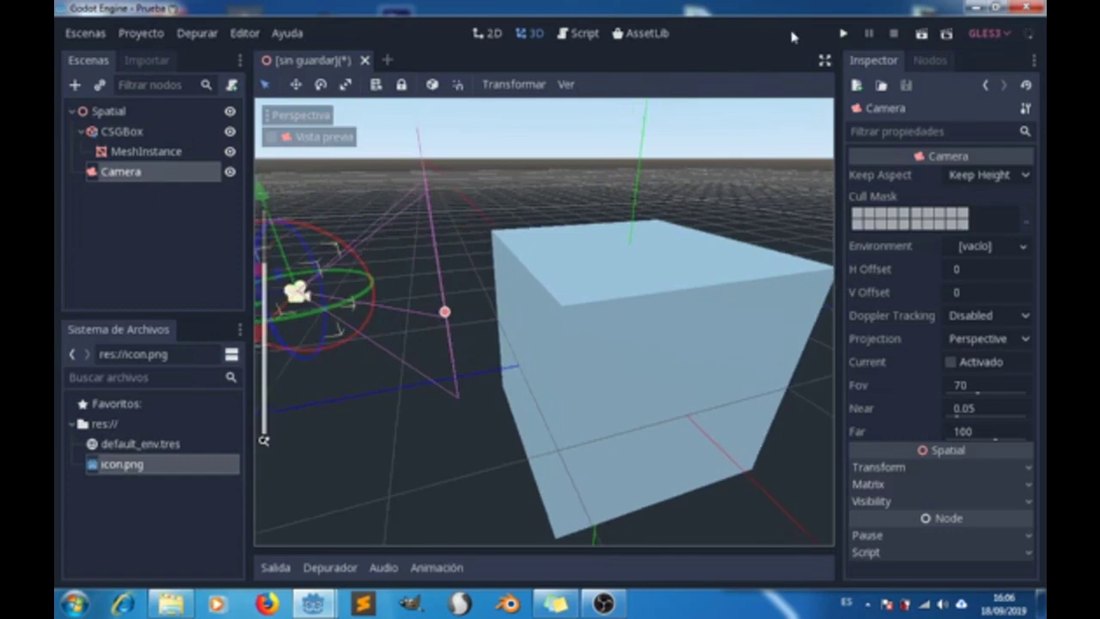
left_click(1003, 36)
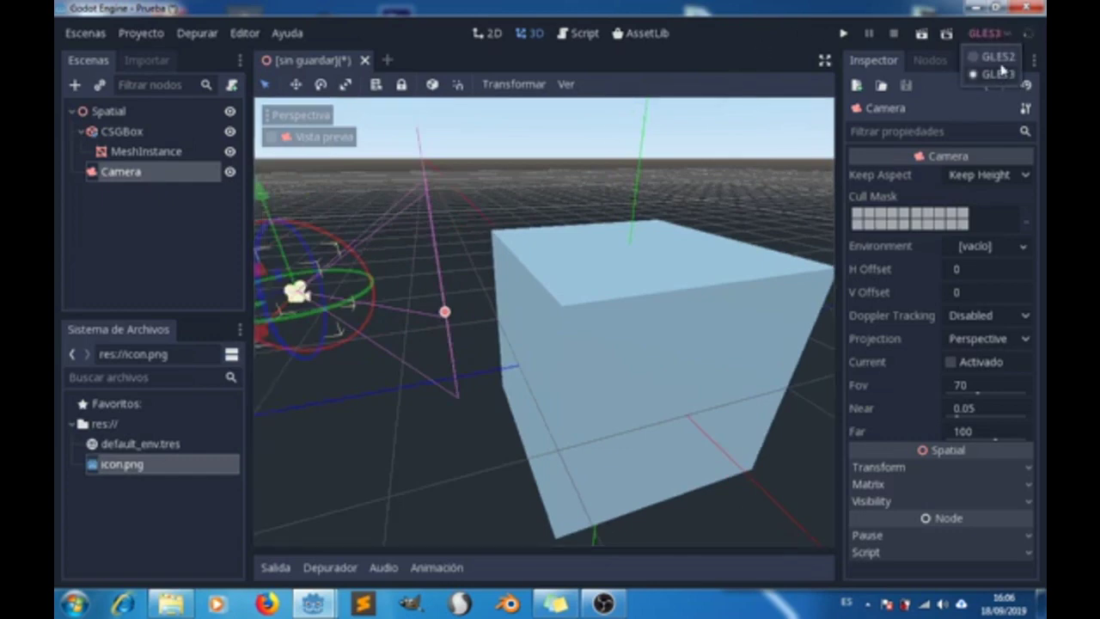
left_click(791, 43)
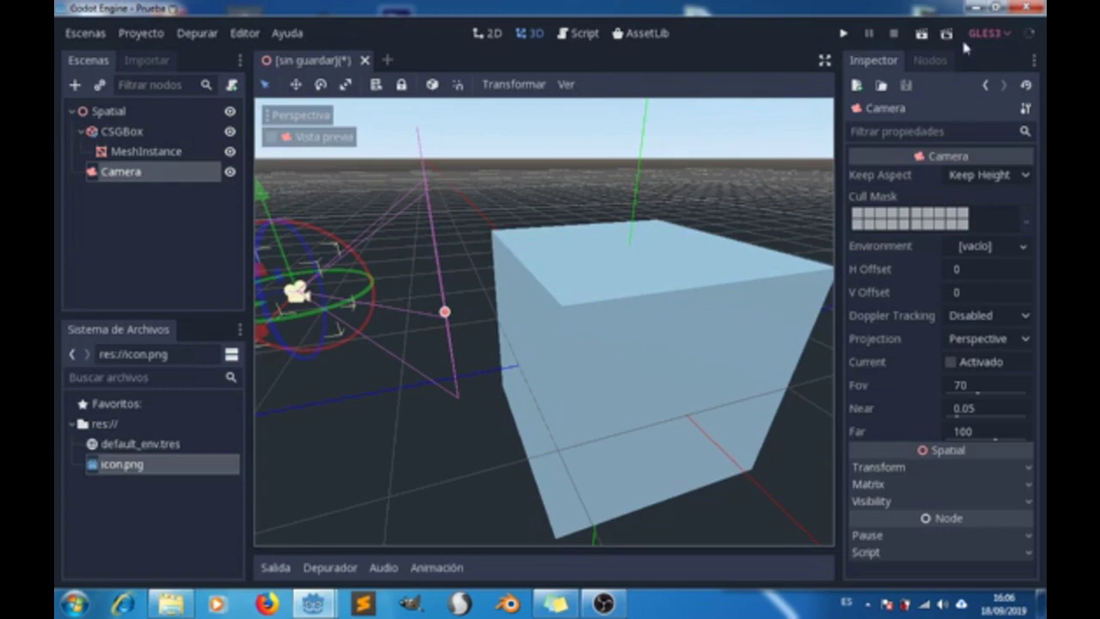
left_click(1029, 36)
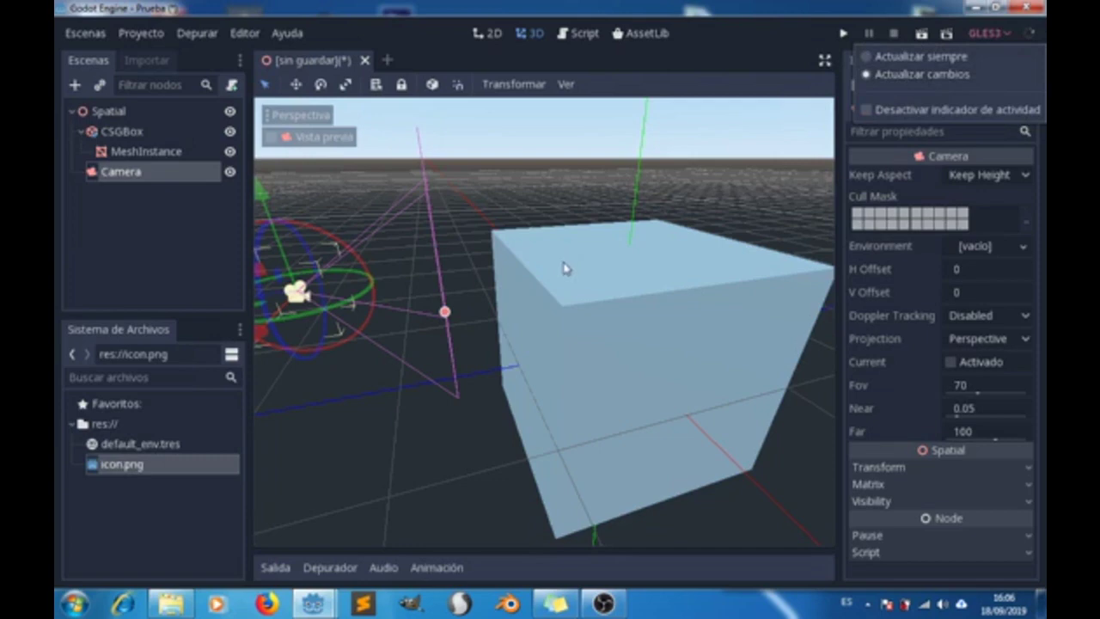
middle_click_drag(564, 269, 630, 253)
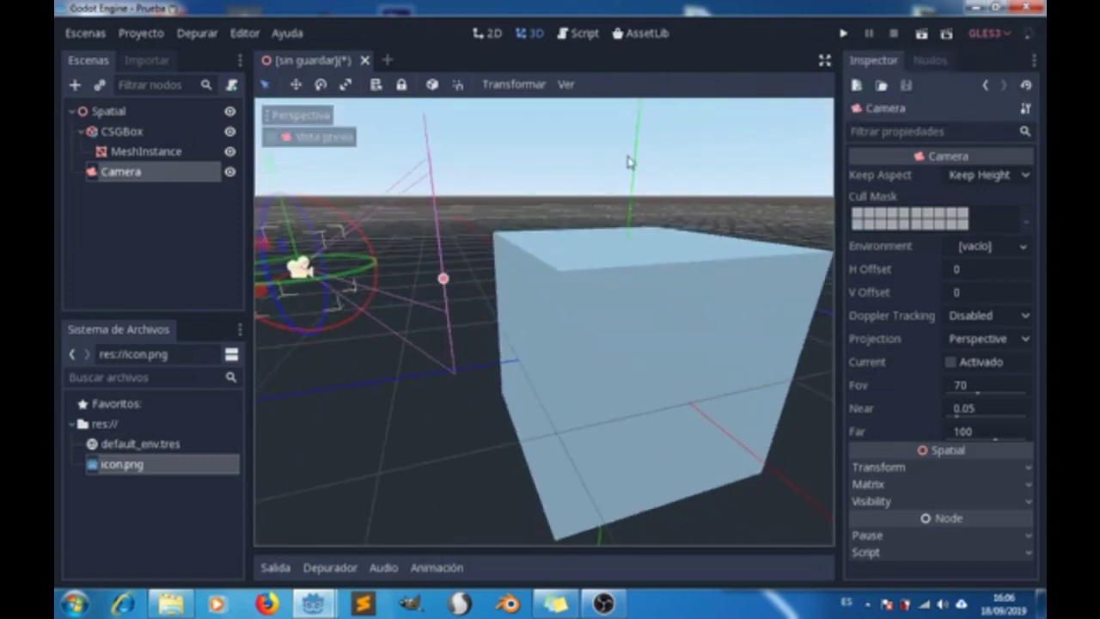
left_click(1029, 36)
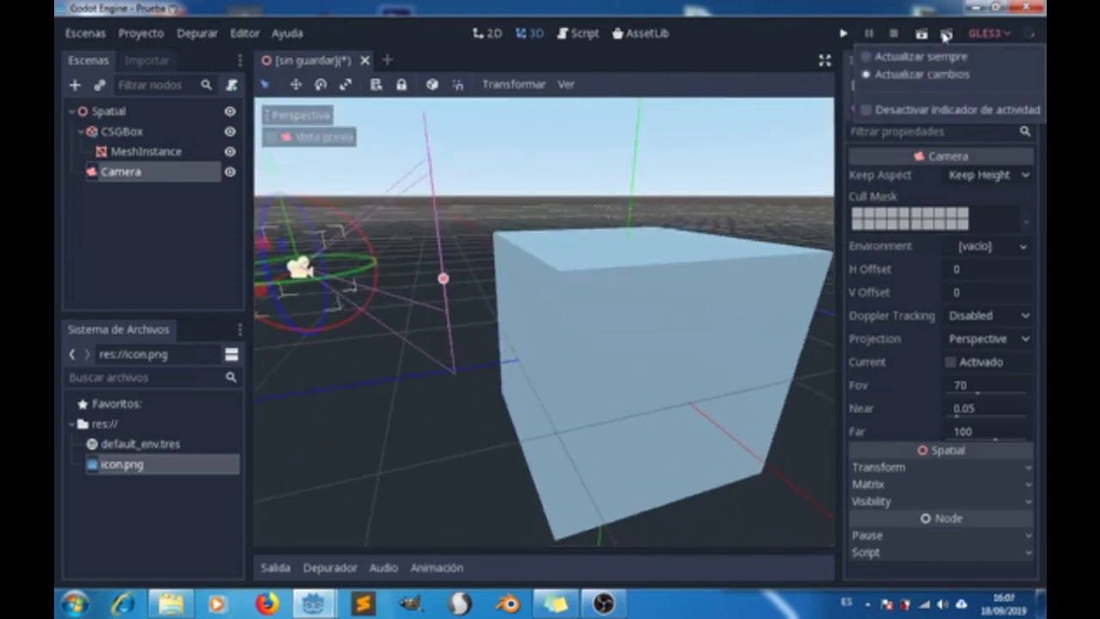
left_click(784, 39)
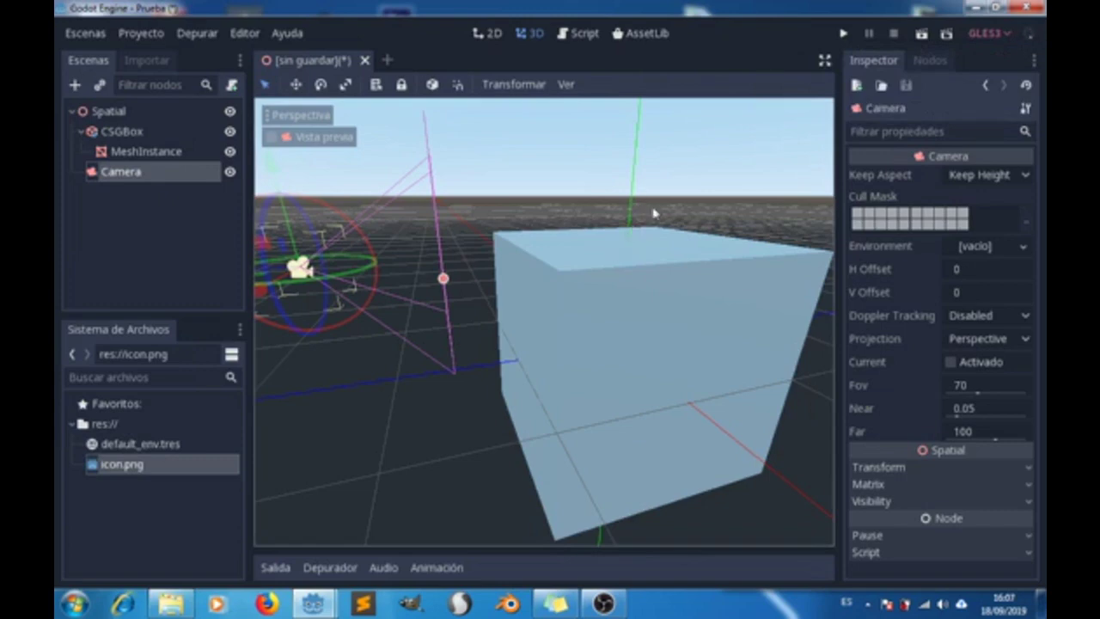
left_click(1035, 34)
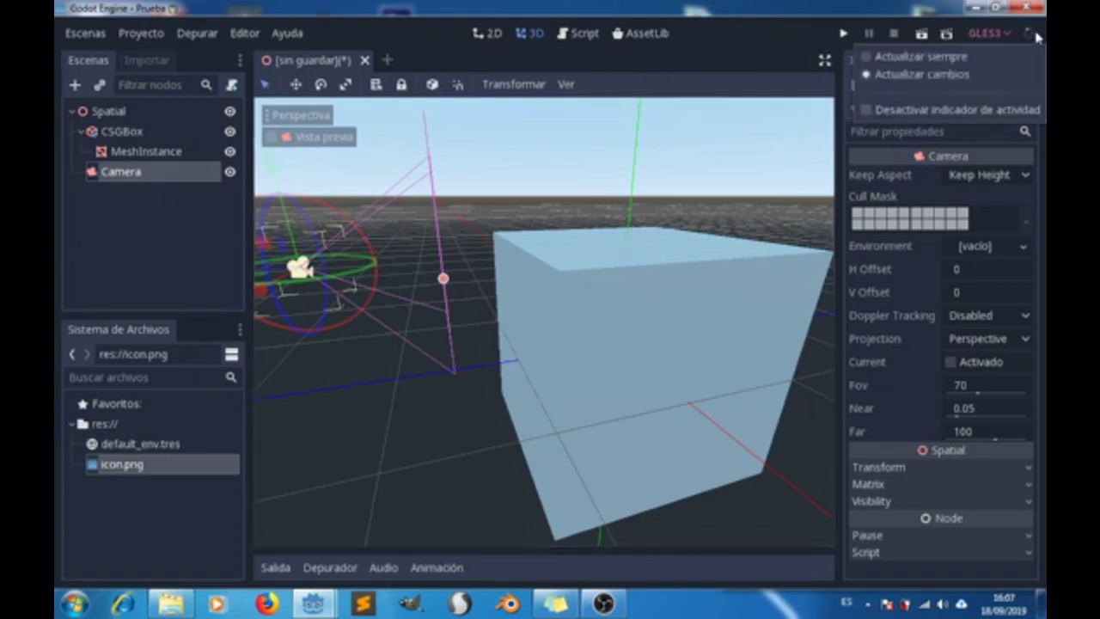
left_click(679, 279)
left_click(1028, 37)
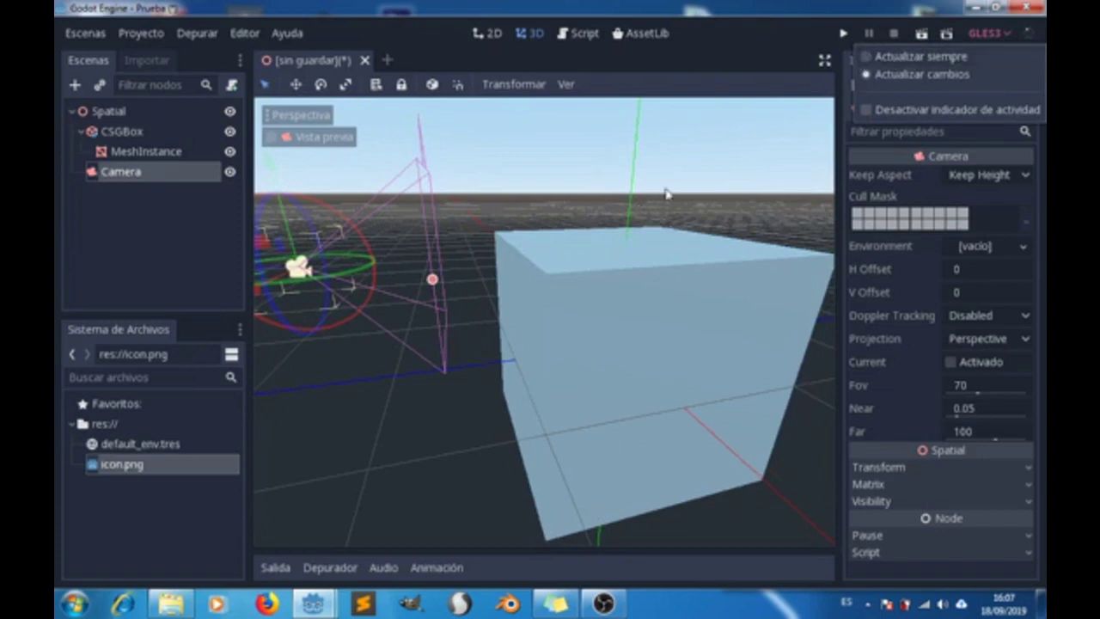
left_click(720, 177)
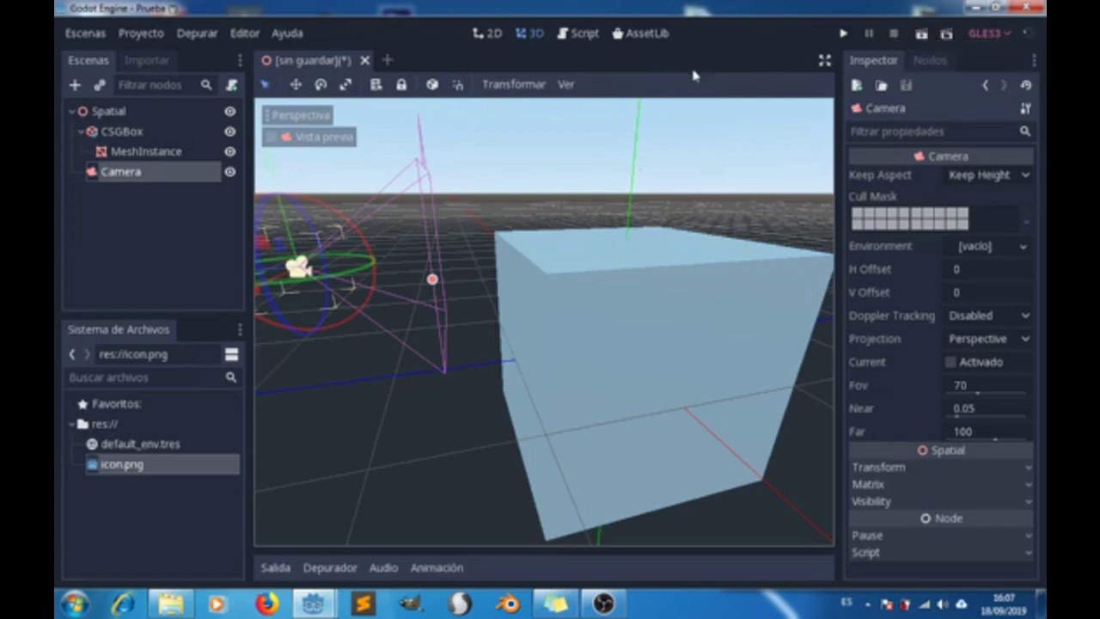
Add two new empty scene tabs and return to the unsaved box-and-camera scene
left_click(387, 61)
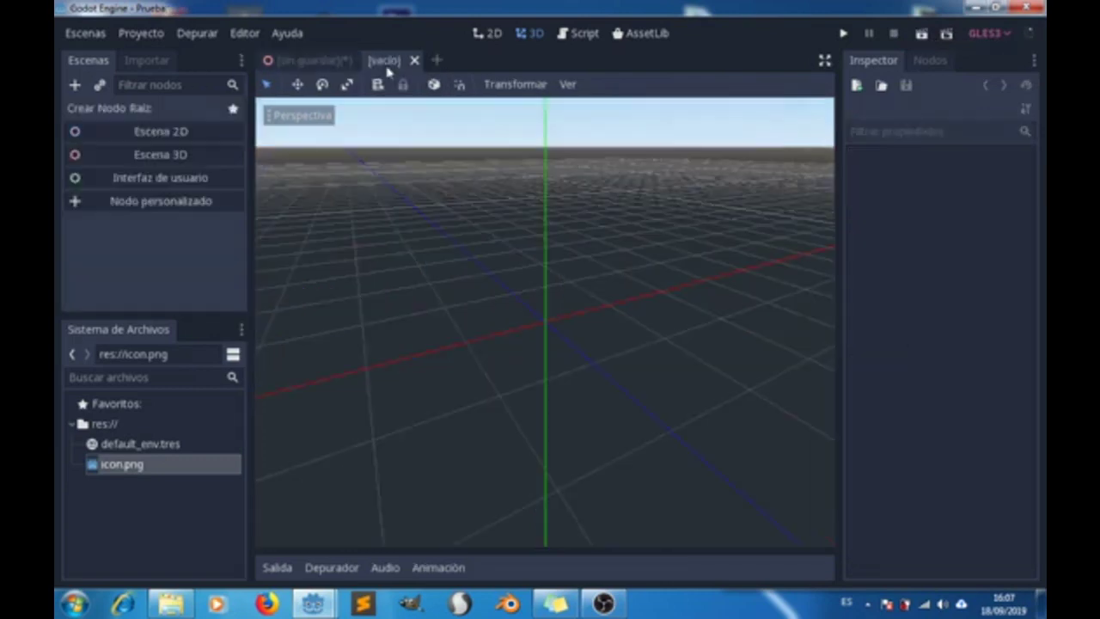
left_click(443, 60)
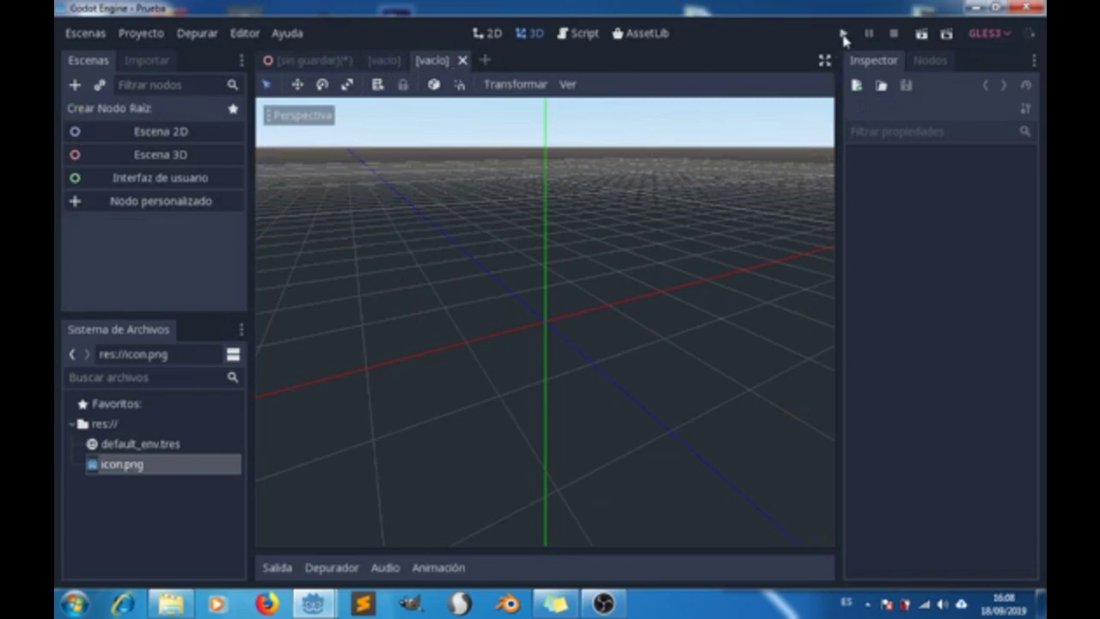
left_click(312, 63)
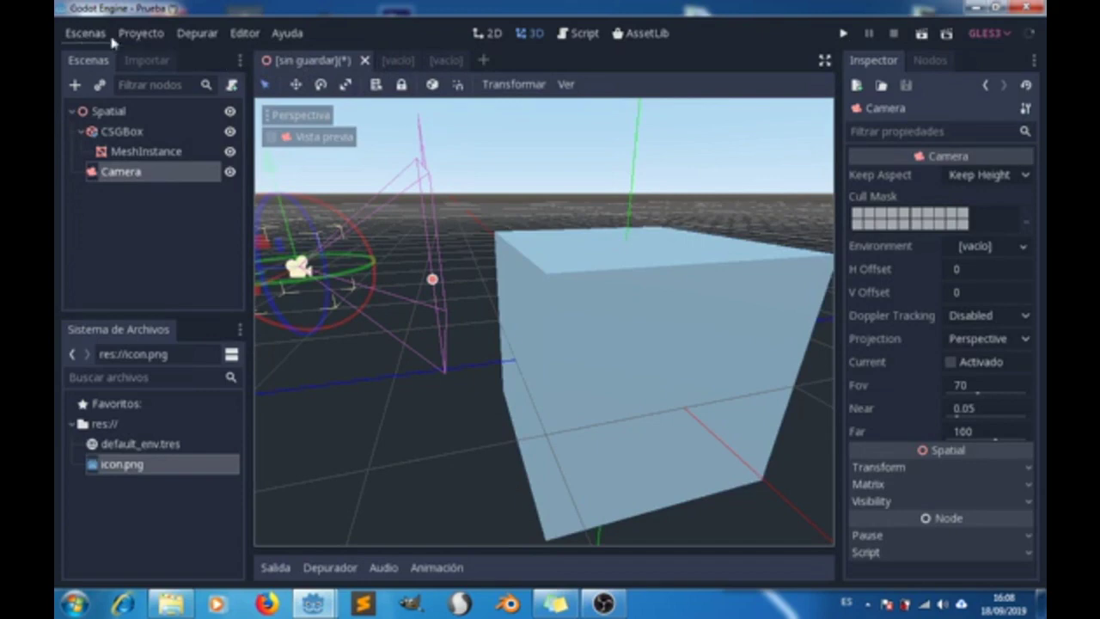
left_click(138, 35)
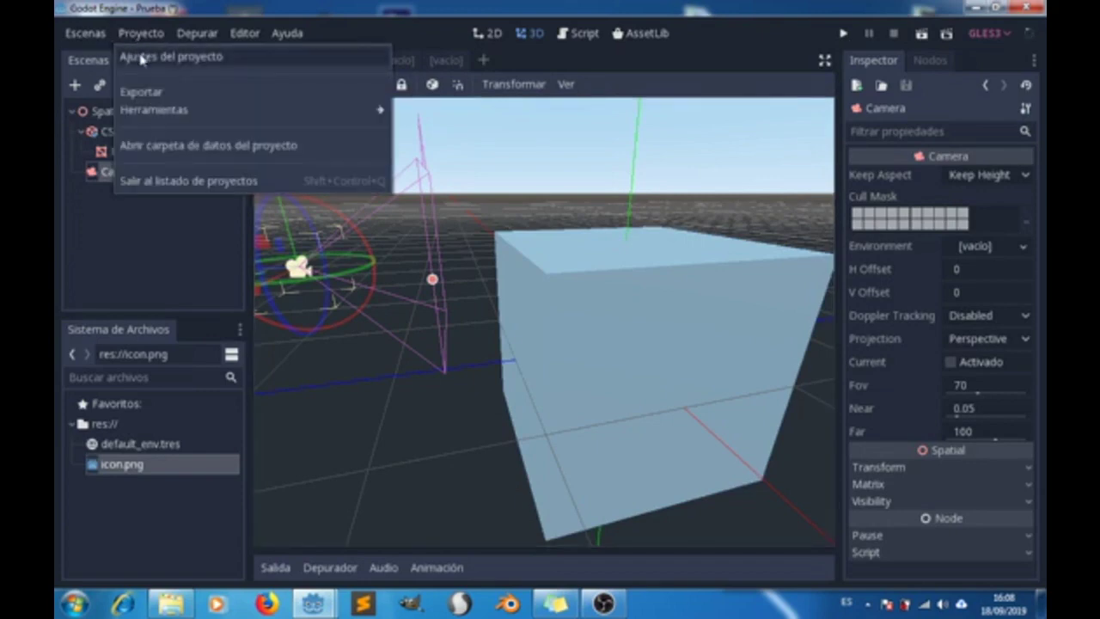
left_click(141, 58)
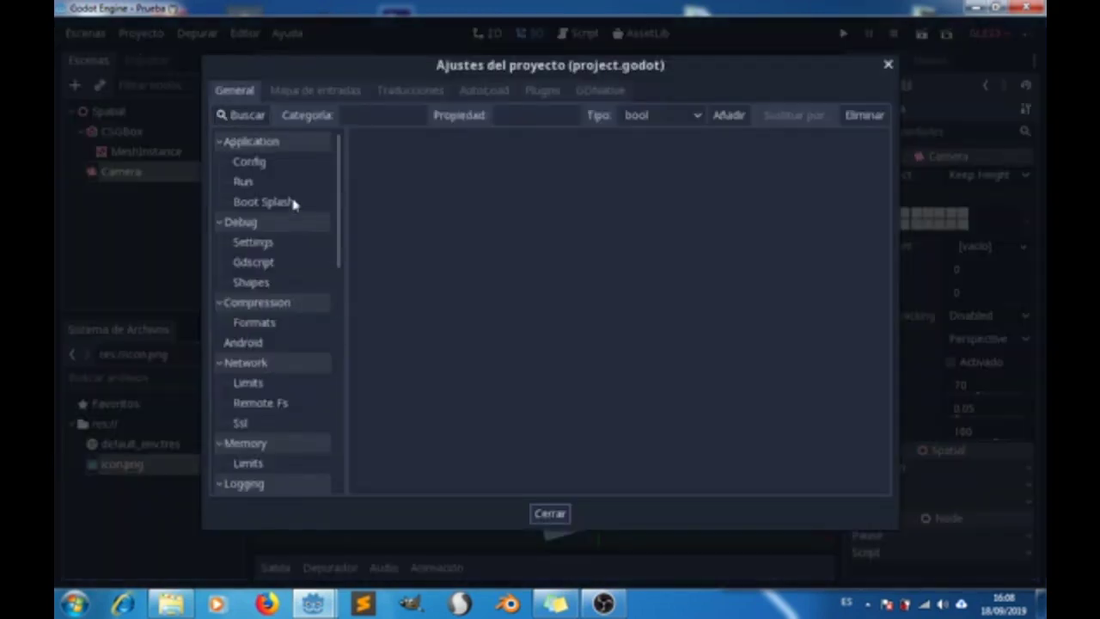
left_click(244, 182)
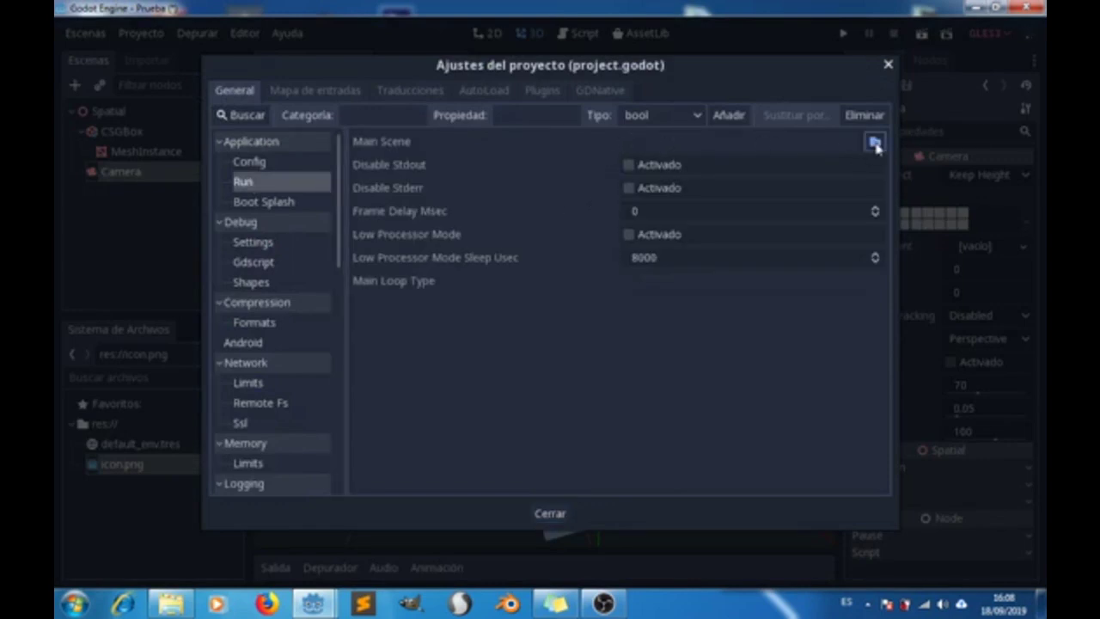
left_click(873, 143)
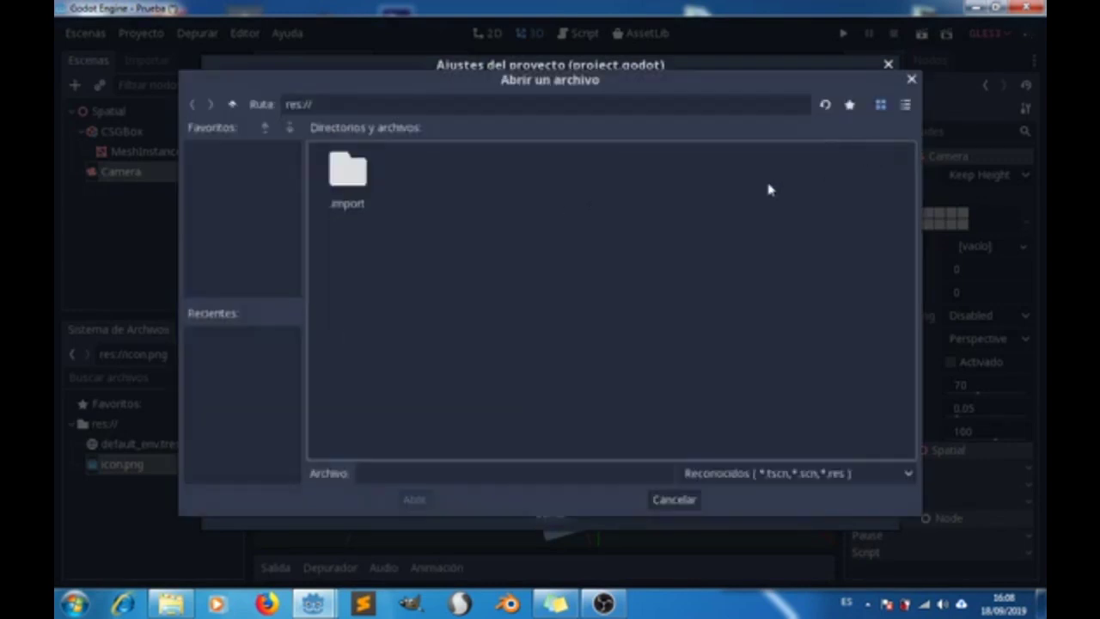
left_click(912, 80)
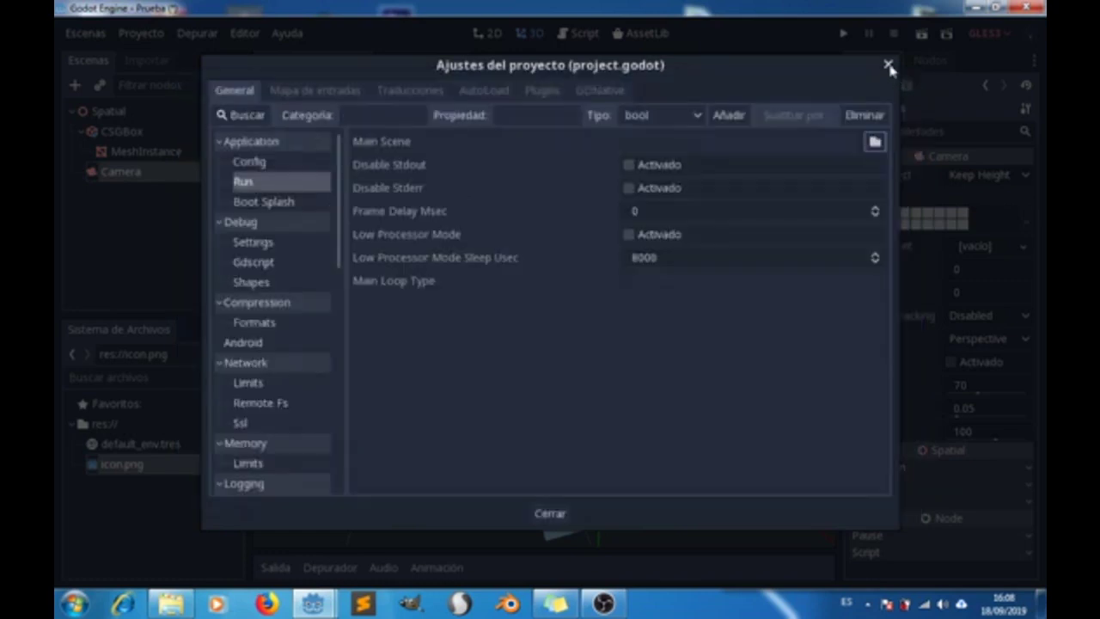
left_click(889, 66)
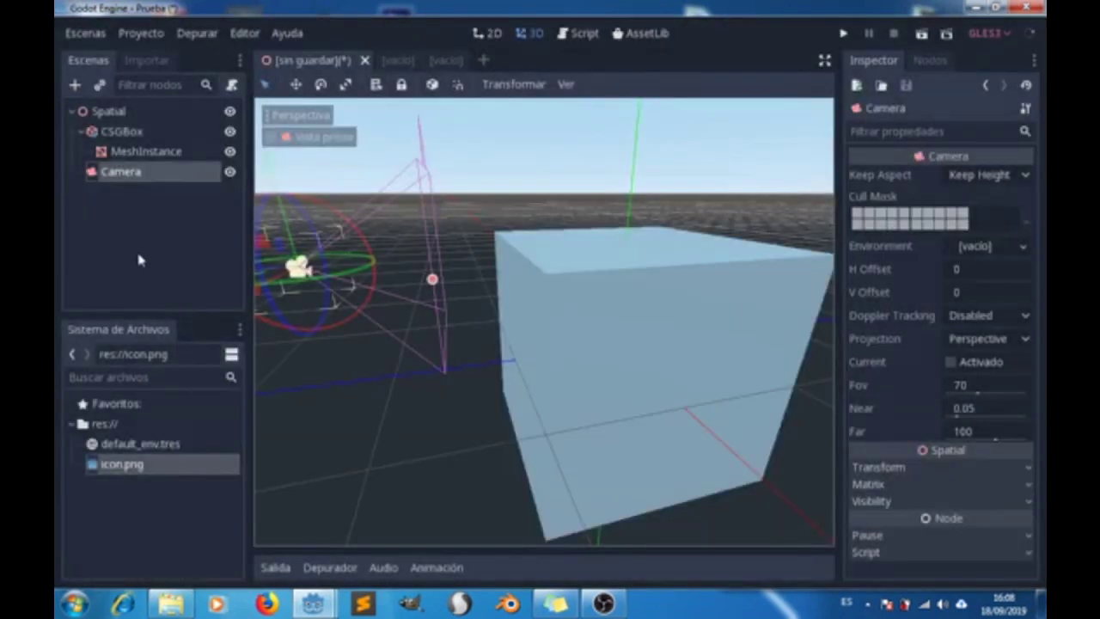
Bring up Guardar escena como... for the unsaved scene from its tab's context menu
right_click(329, 59)
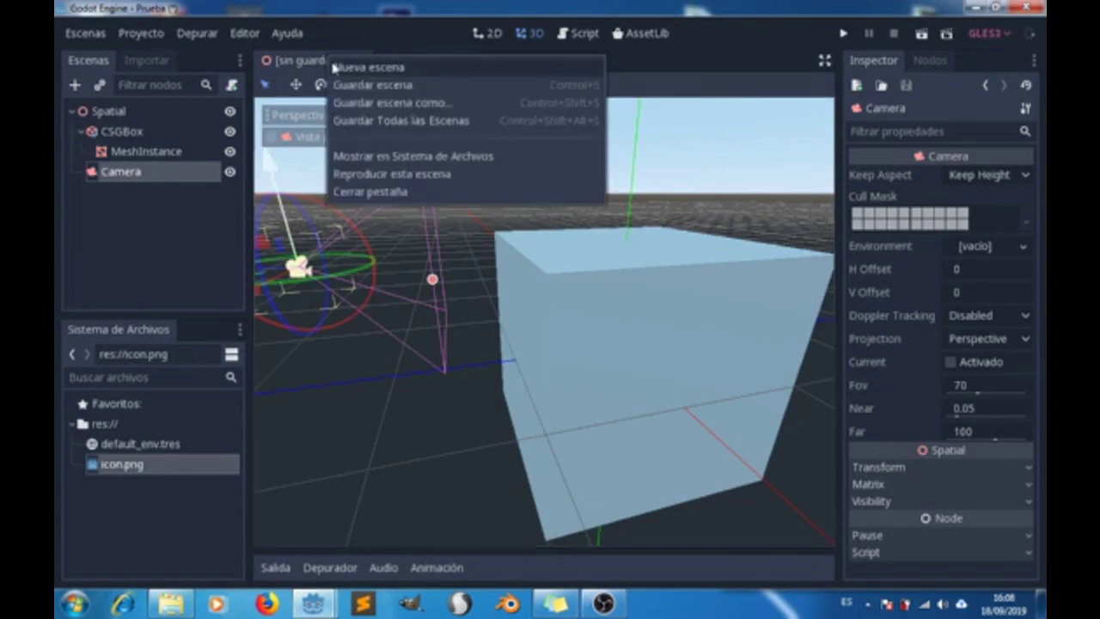
left_click(402, 105)
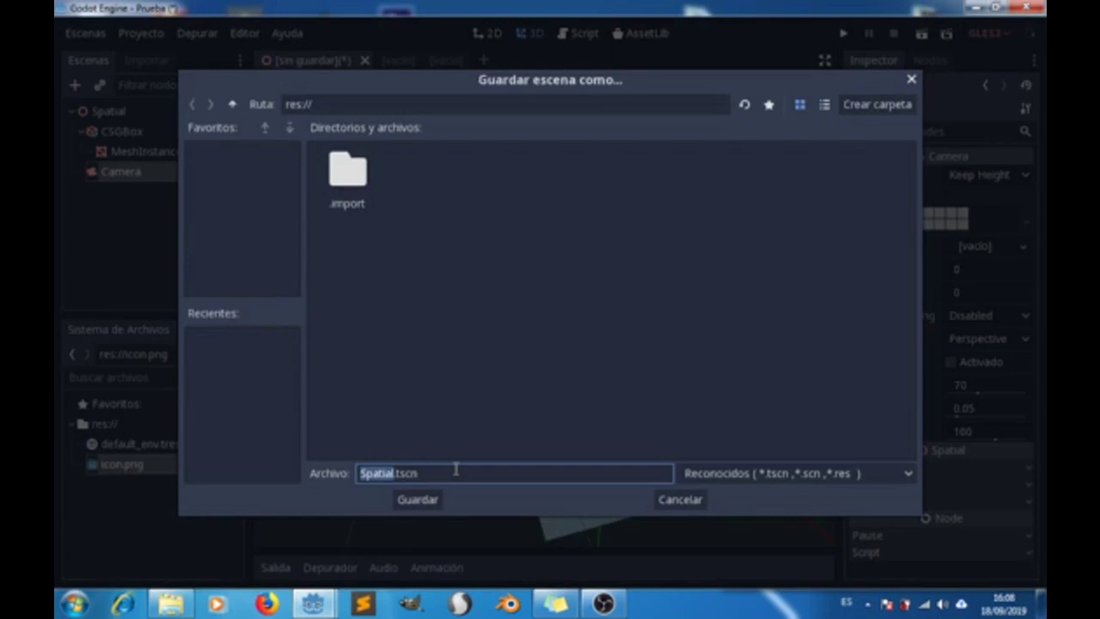
Save the scene as Prueba_3D.tscn in res://
type("Prueba")
type("3D")
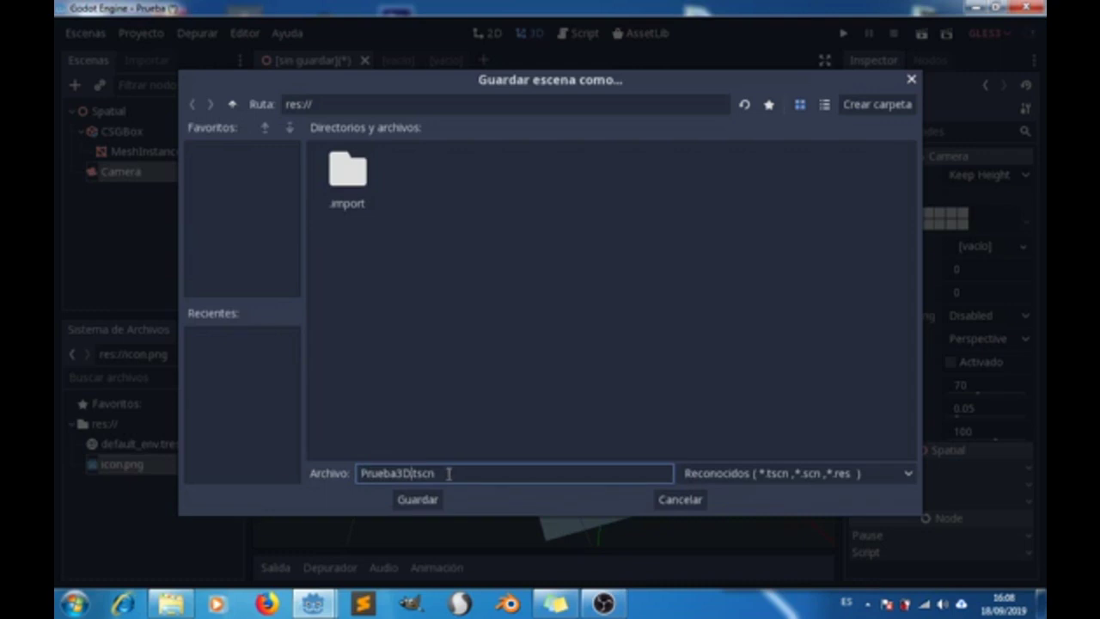
key("Left")
key("Left")
key("BackSpace")
type("_")
left_click(420, 504)
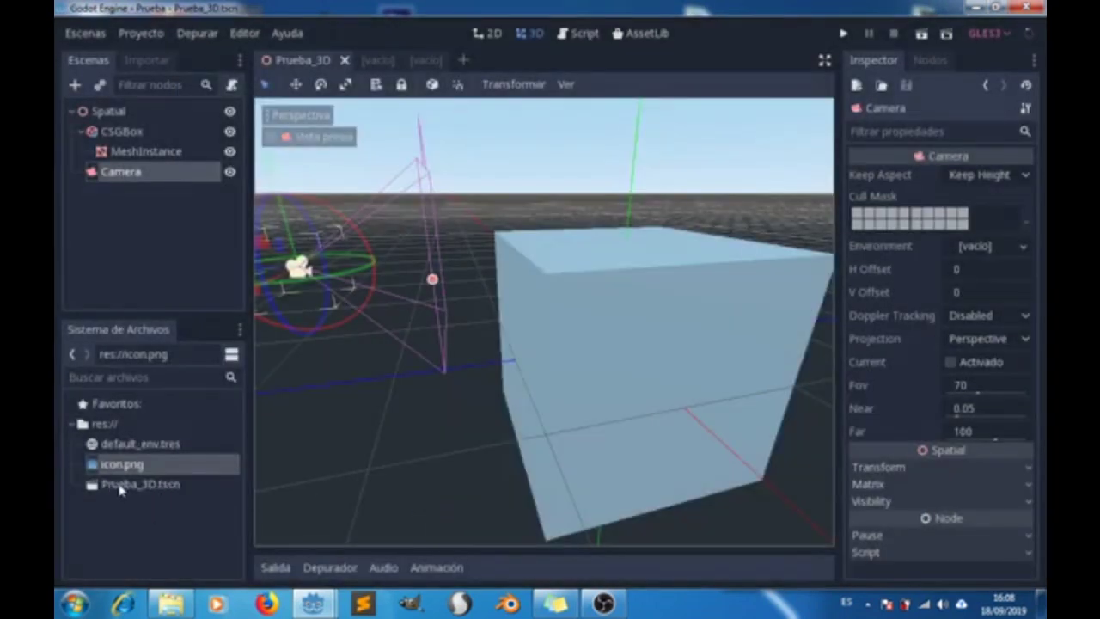
Set res://Prueba_3D.tscn as the Main Scene under Application › Run in project settings
left_click(151, 36)
left_click(160, 50)
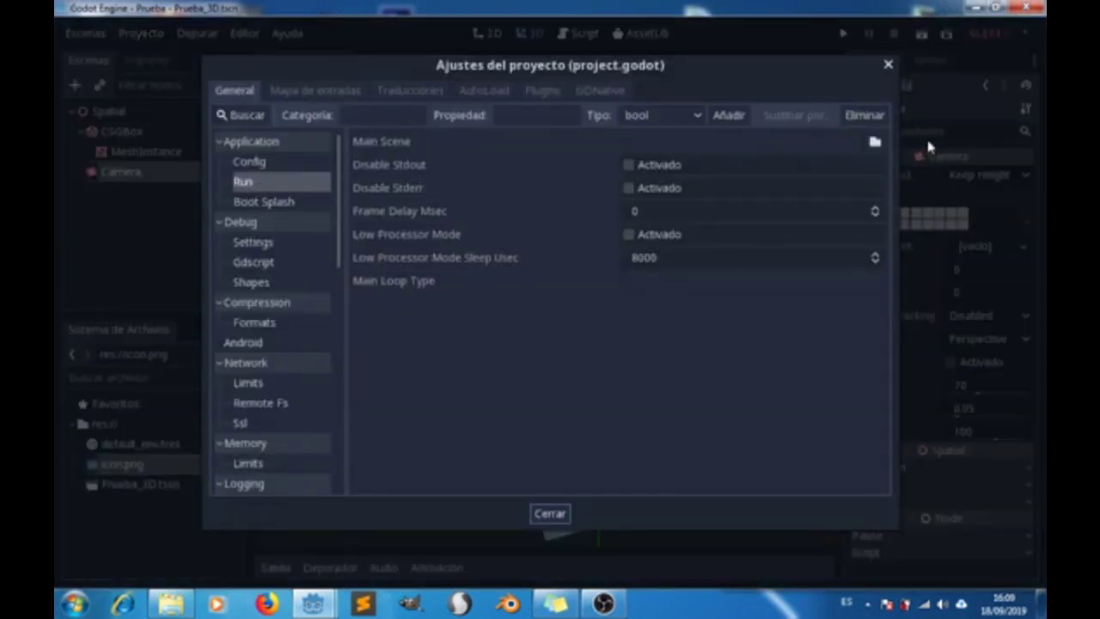
left_click(874, 141)
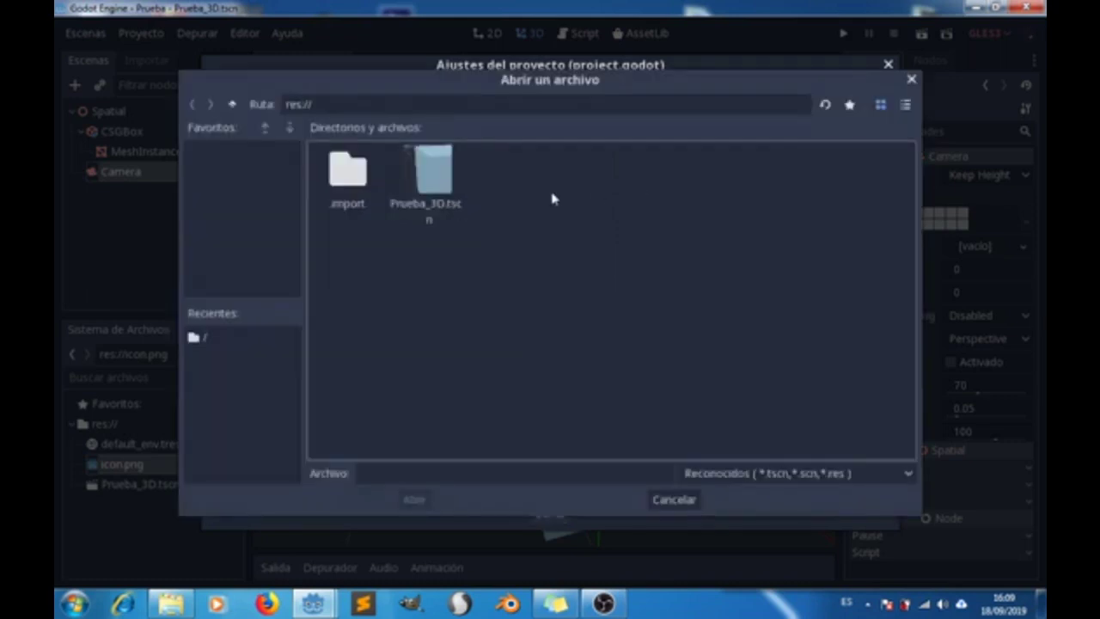
left_click(437, 179)
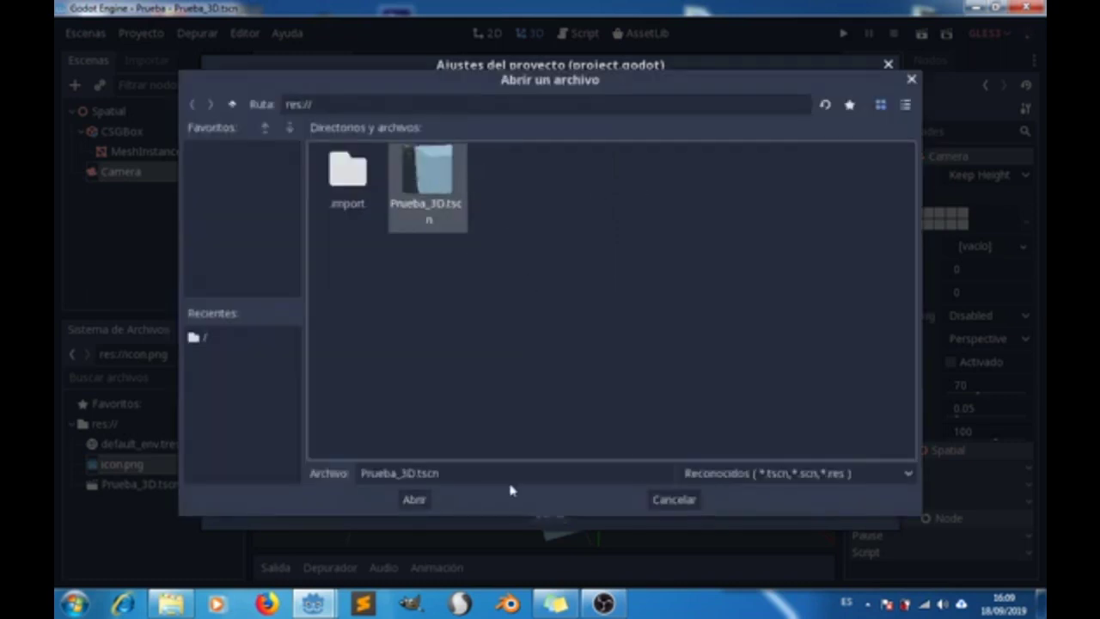
left_click(413, 499)
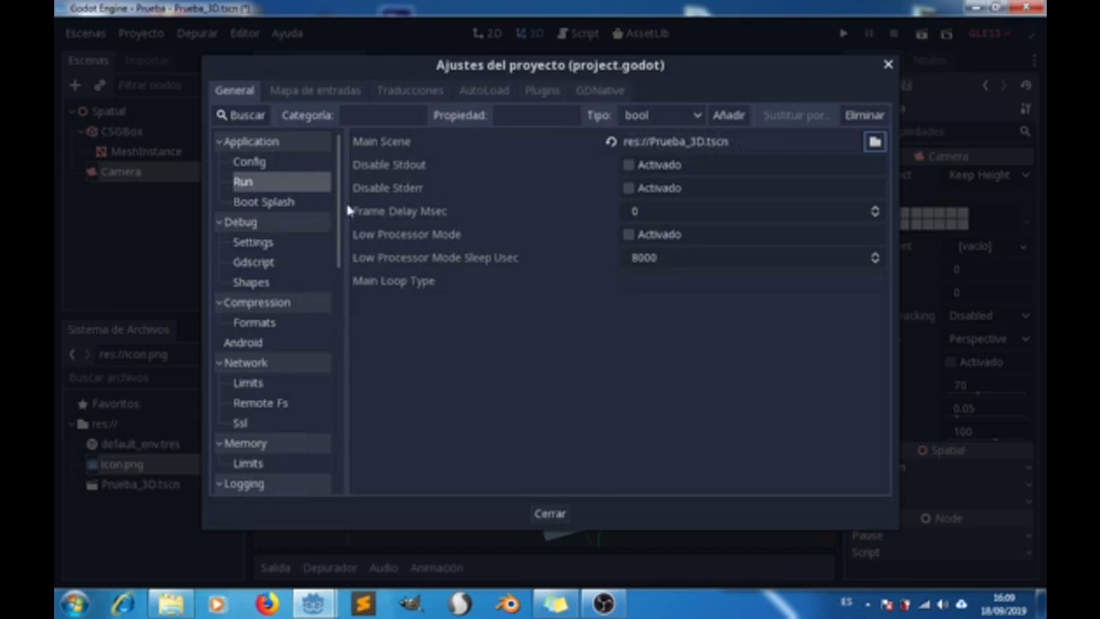
Browse the Boot Splash and Android sections of the project settings
mouse_move(337, 255)
left_mouse_down()
mouse_move(335, 363)
mouse_move(358, 191)
left_mouse_up()
left_click(297, 205)
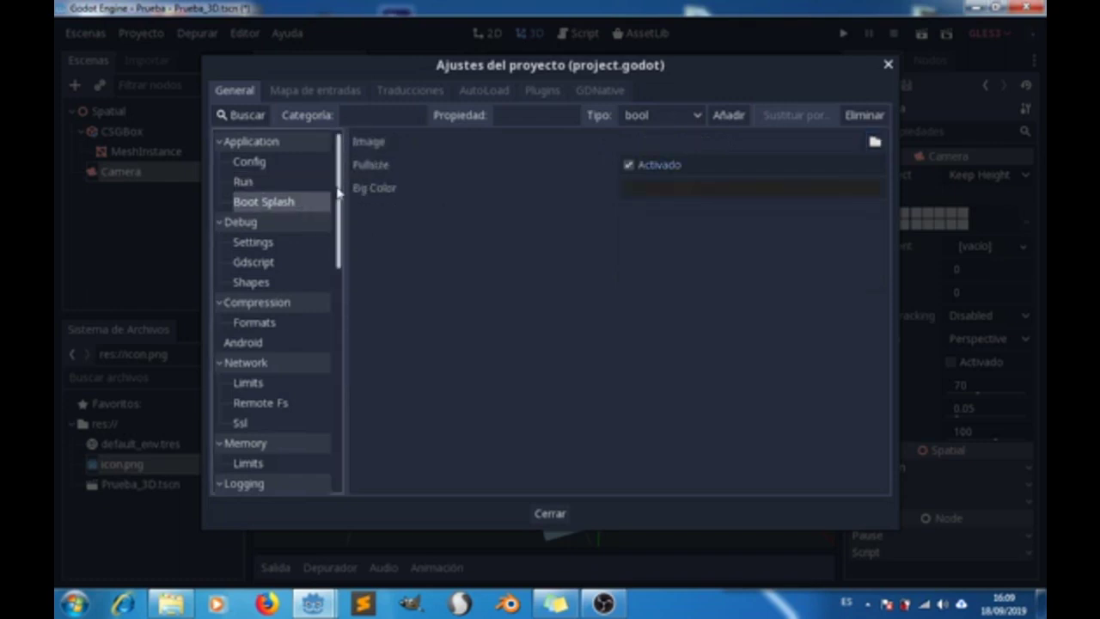
left_click_drag(339, 196, 333, 236)
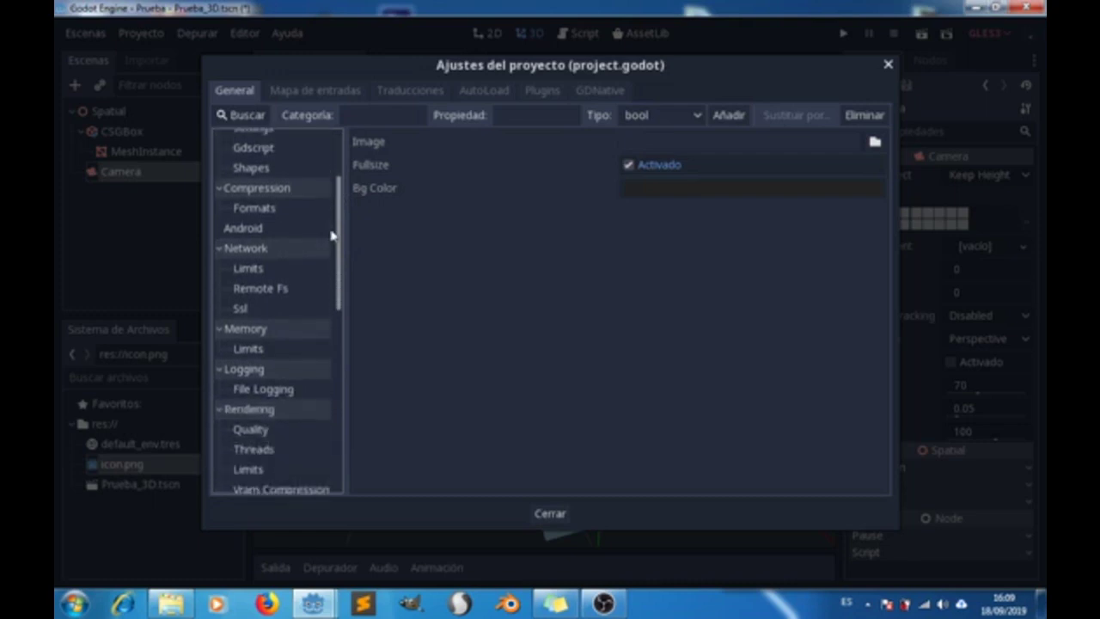
left_click(255, 226)
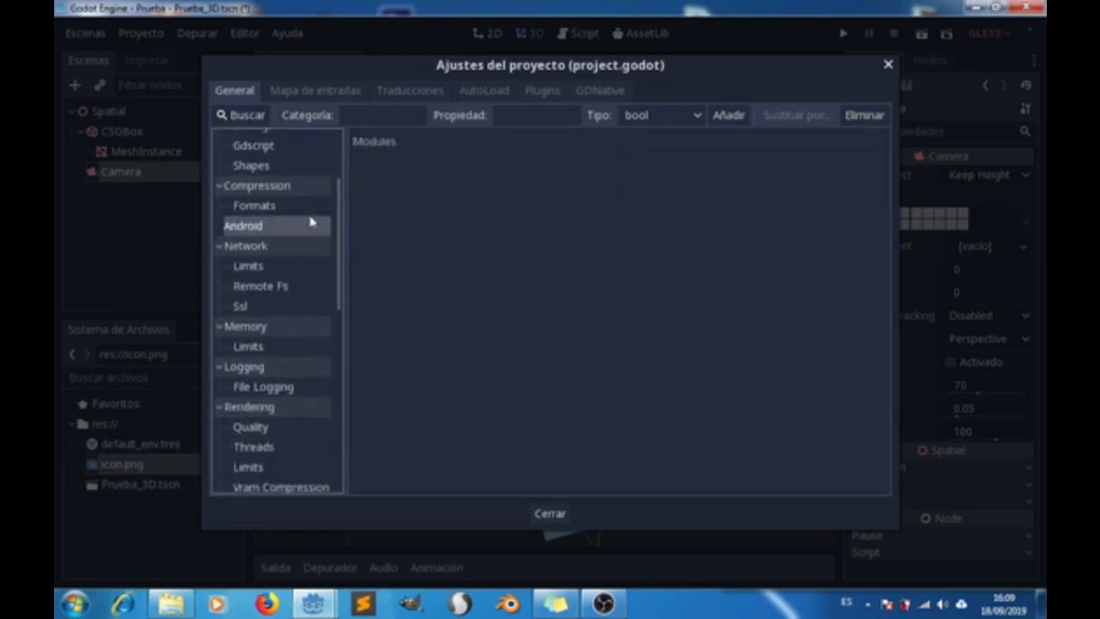
left_click_drag(338, 208, 336, 270)
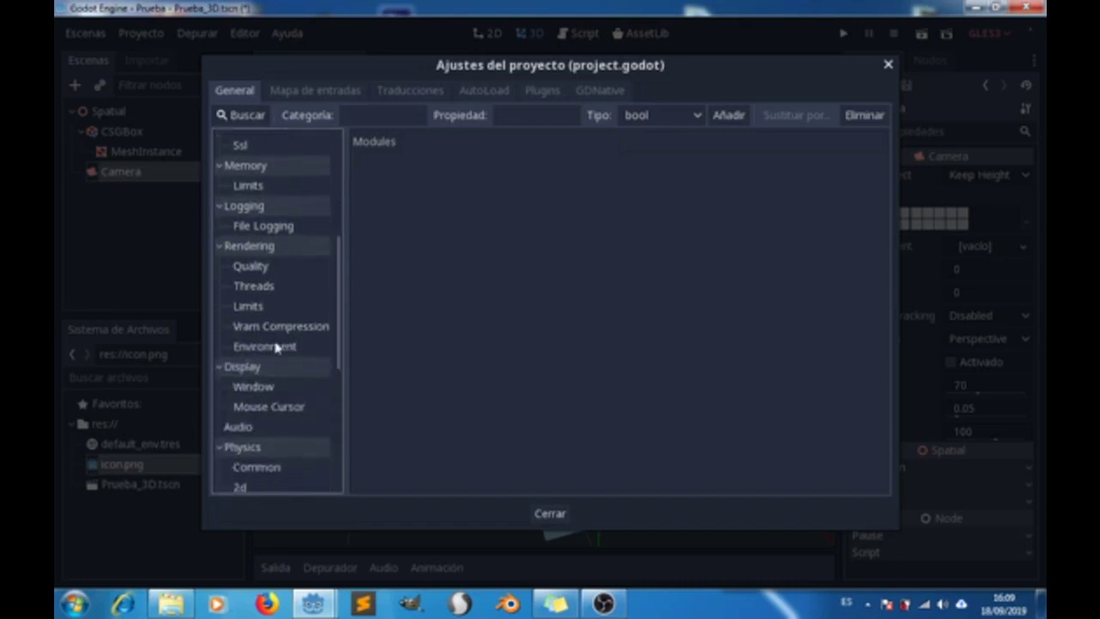
Check Rendering Environment, Vram Compression and Limits, then show Display › Window at 1024×600
left_click(271, 347)
left_click(275, 330)
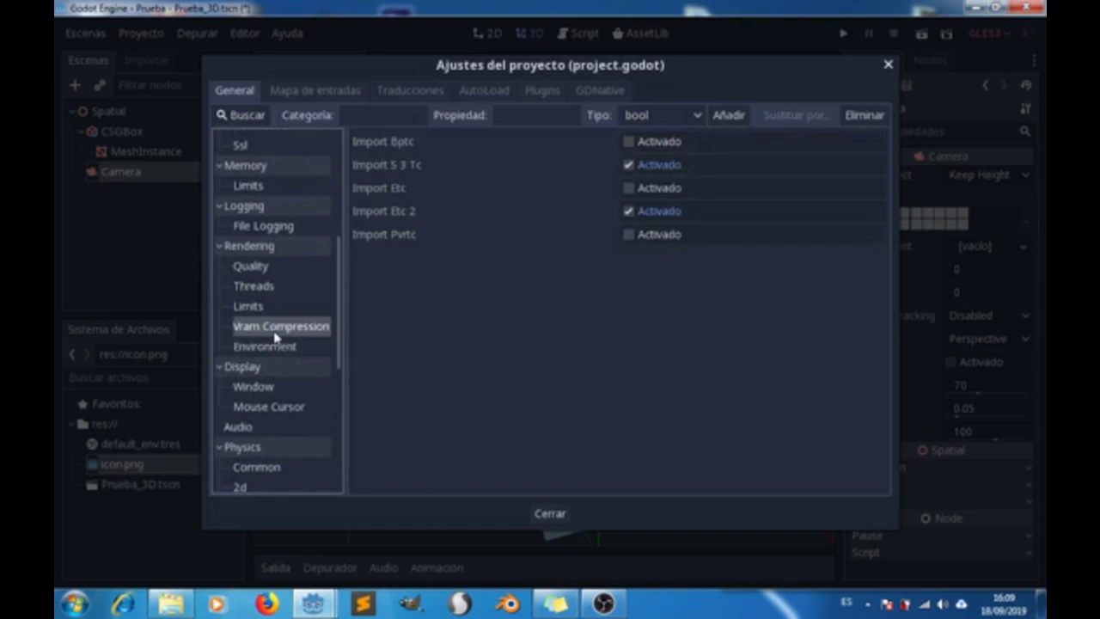
left_click(264, 307)
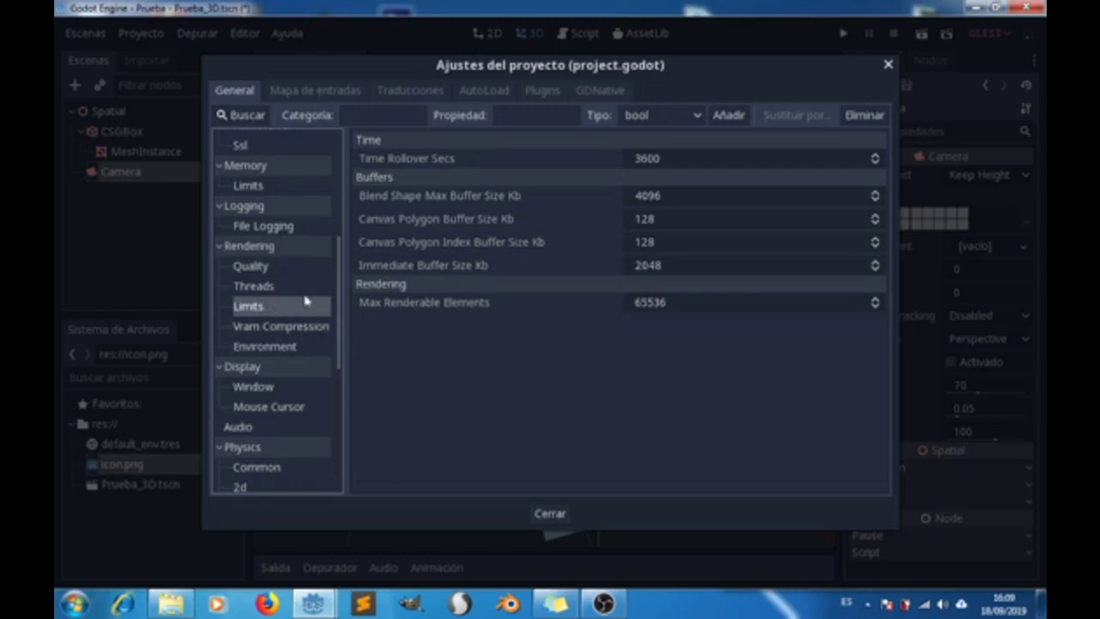
scroll(299, 320, "down", 3)
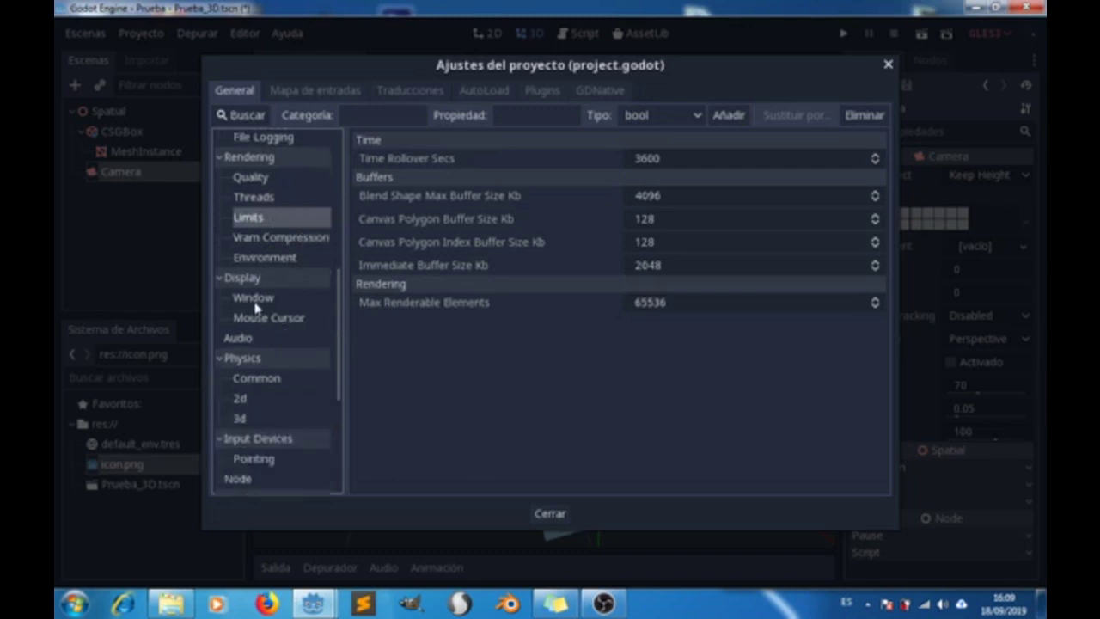
left_click(256, 301)
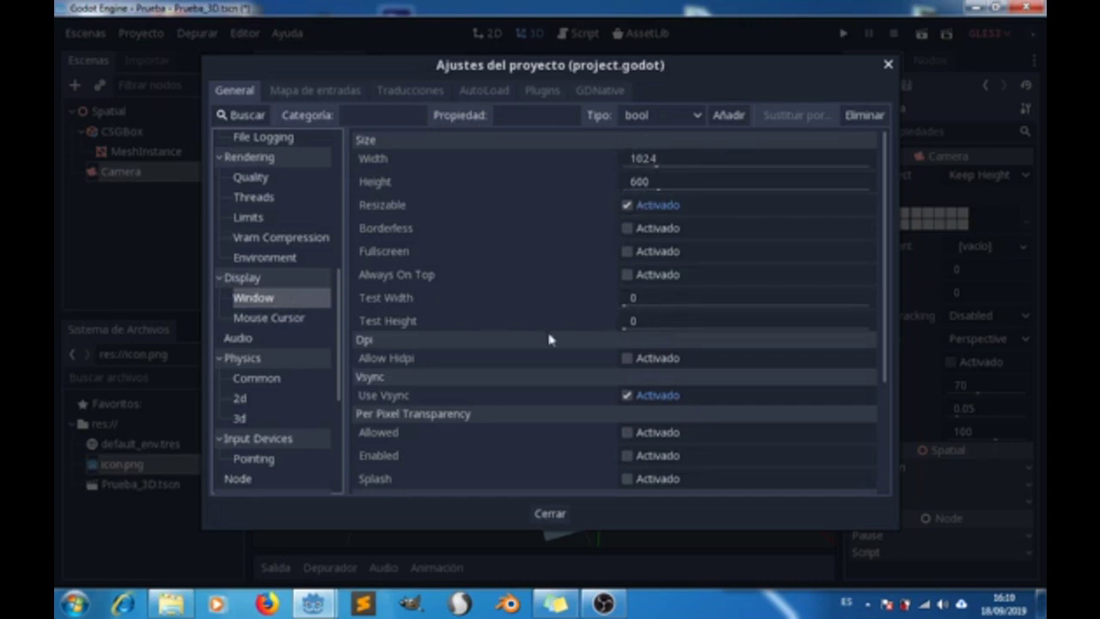
scroll(644, 368, "down", 3)
scroll(648, 373, "up", 2)
scroll(646, 371, "up", 2)
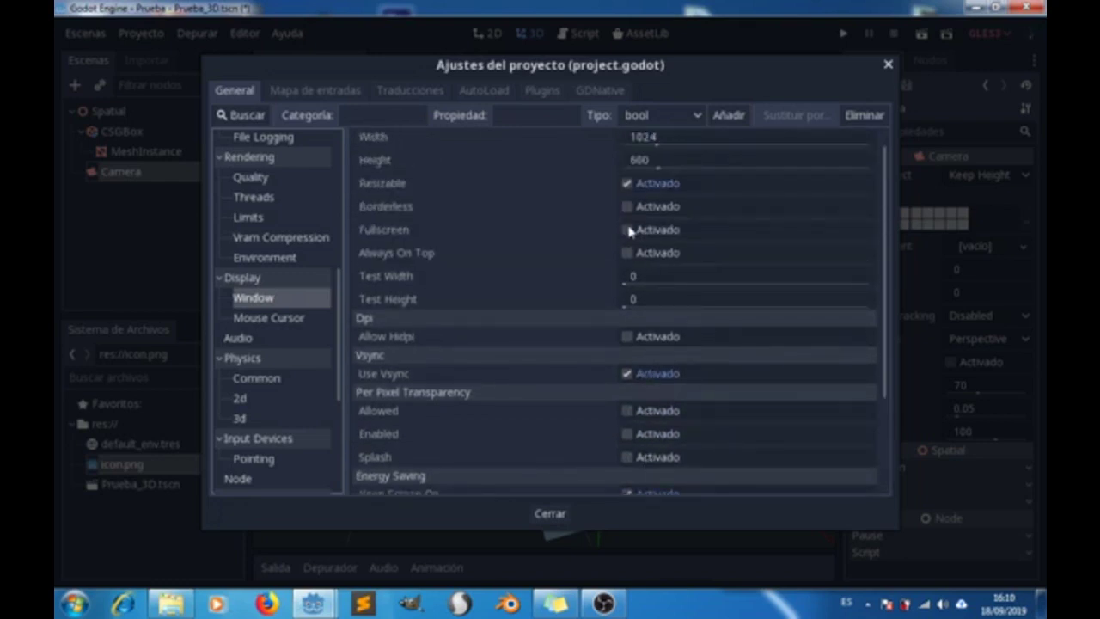
scroll(687, 370, "down", 1)
scroll(686, 385, "down", 2)
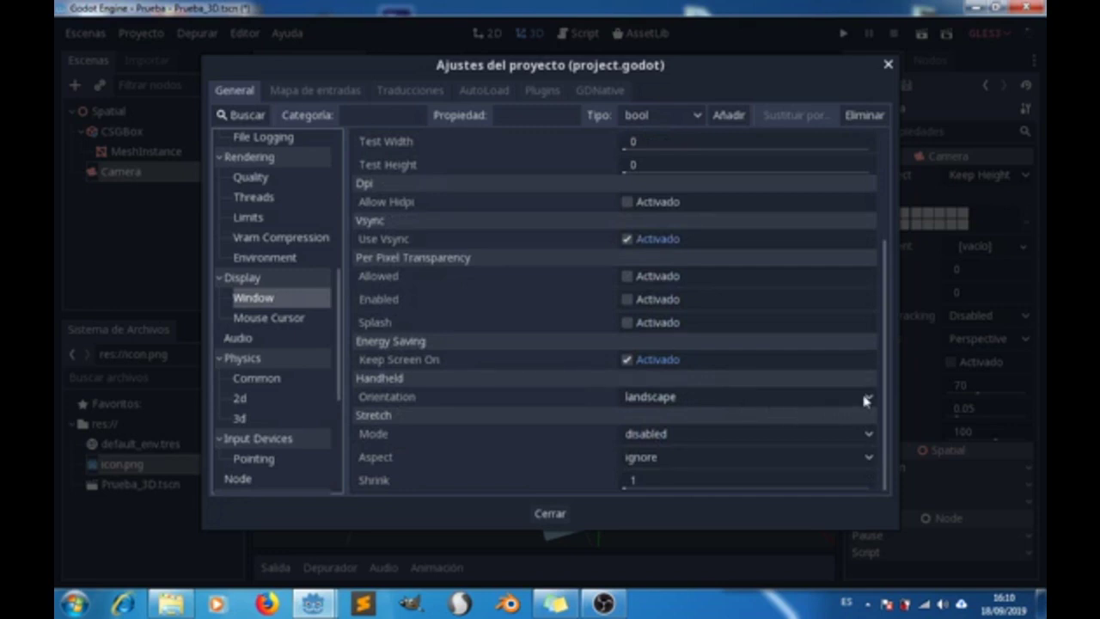
left_click(866, 399)
left_click(555, 408)
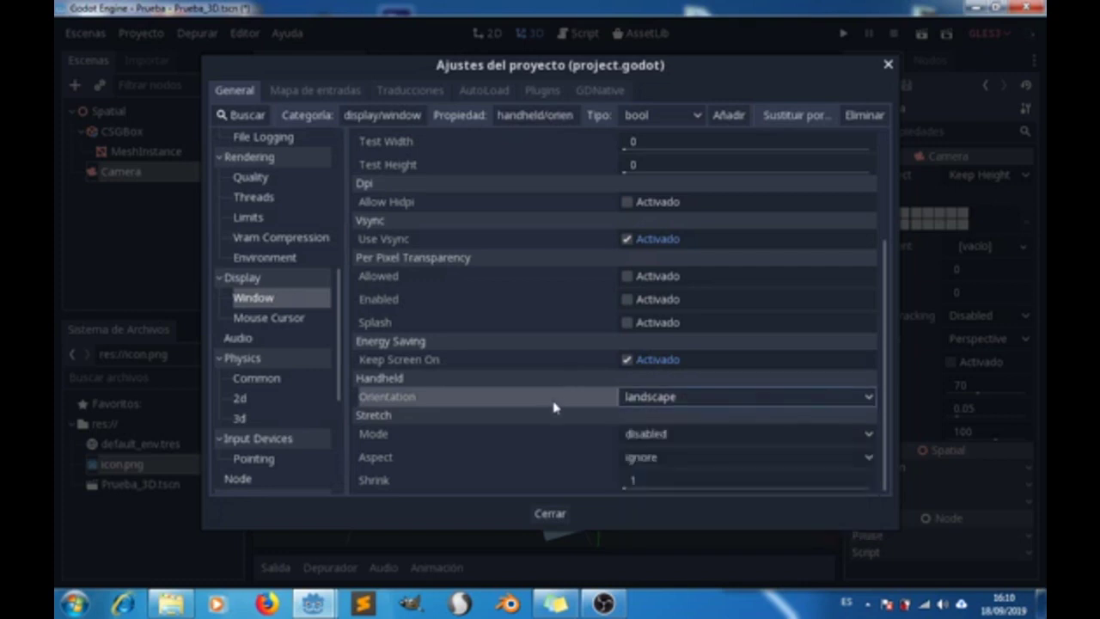
left_click(862, 404)
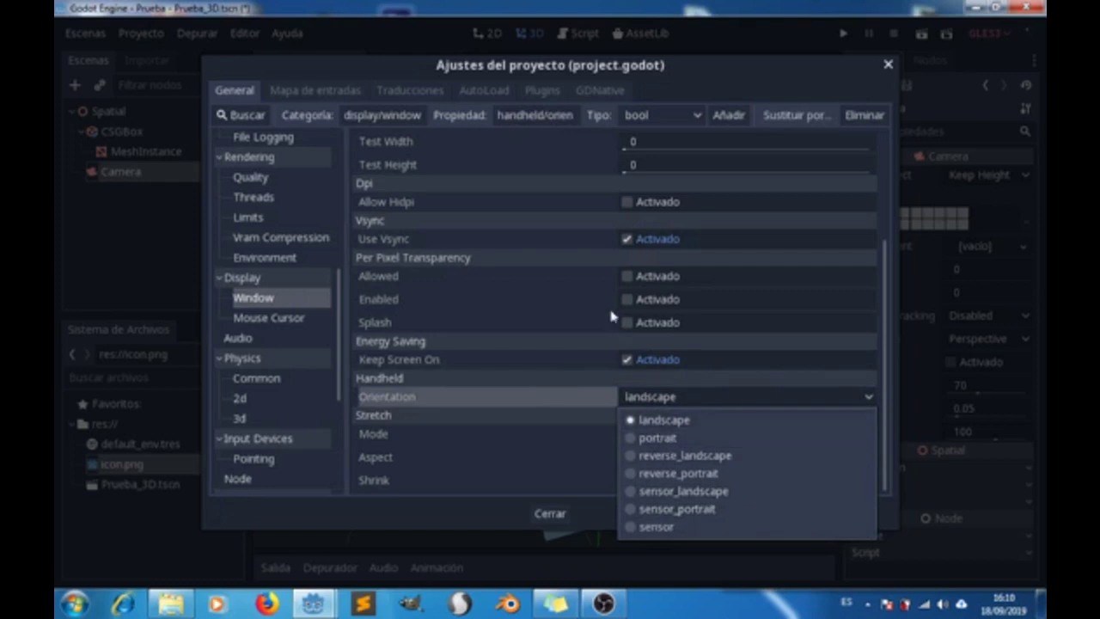
left_click(577, 398)
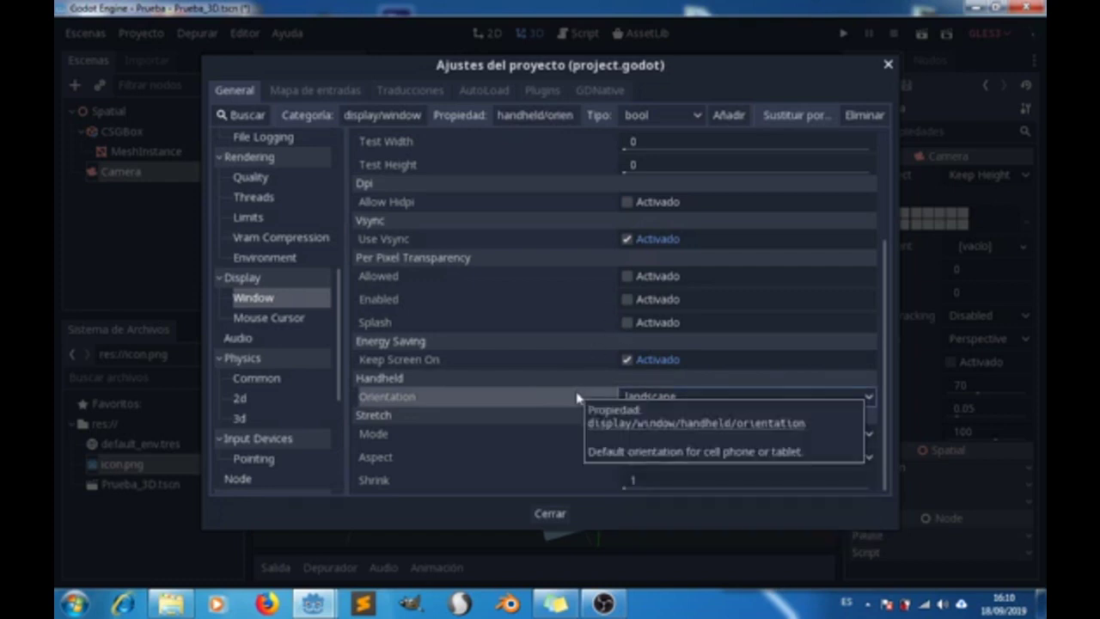
left_click(866, 398)
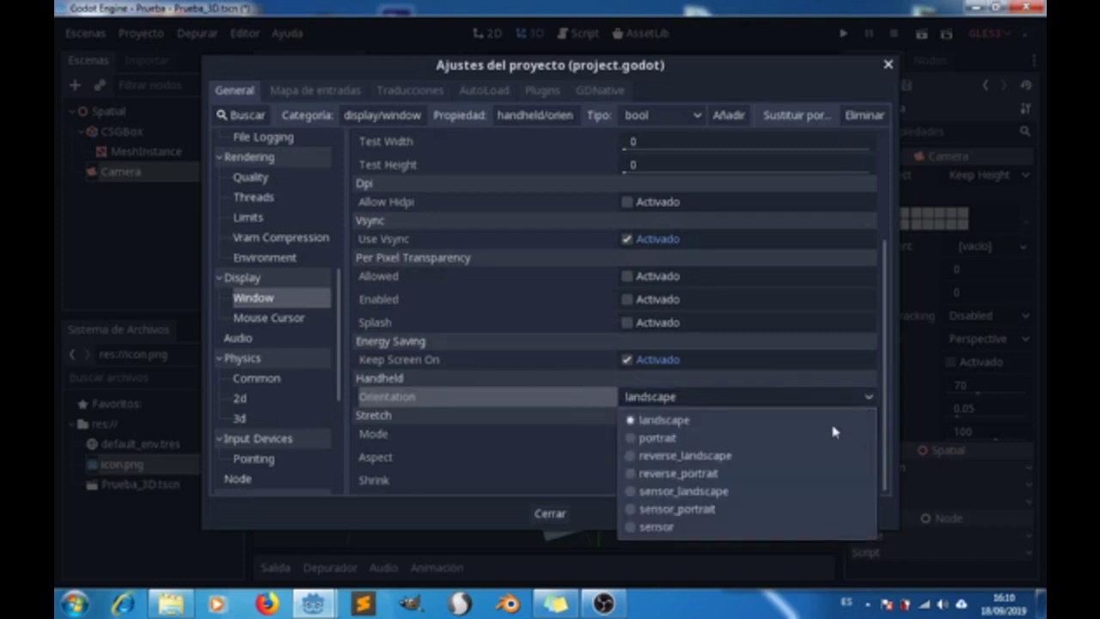
left_click(593, 404)
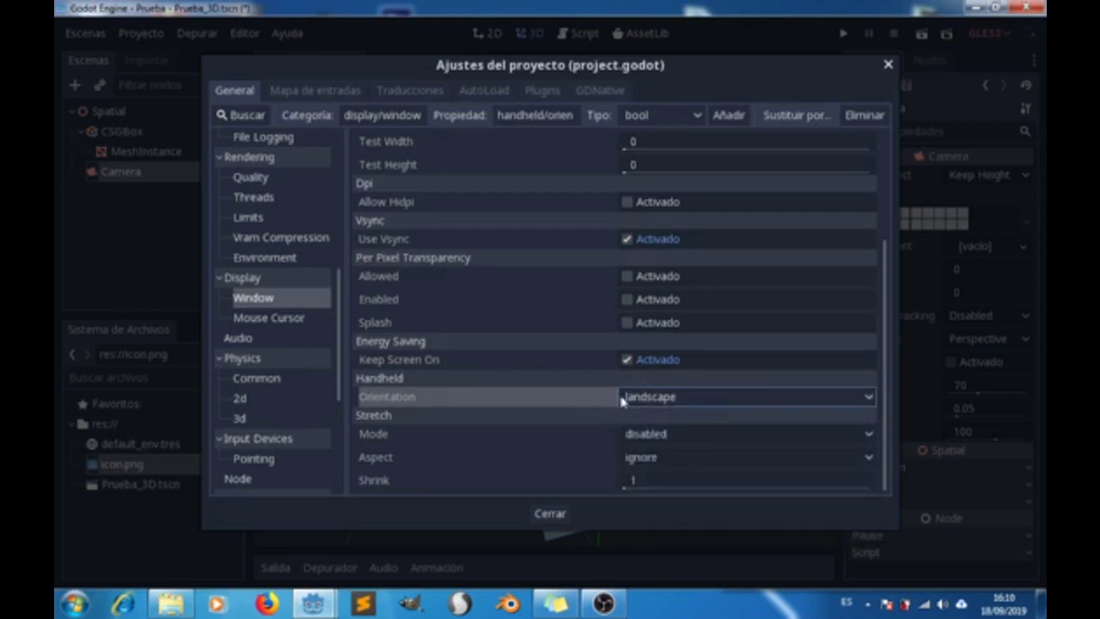
left_click(676, 407)
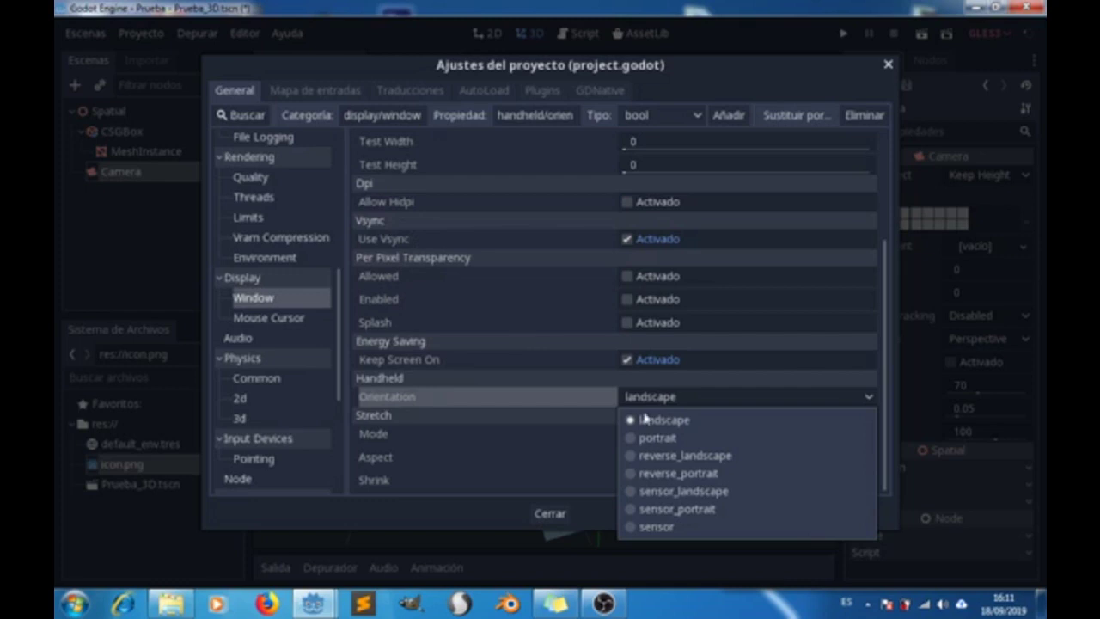
Keep landscape orientation and browse the Mouse Cursor, Pointing and Node settings categories
left_click(275, 318)
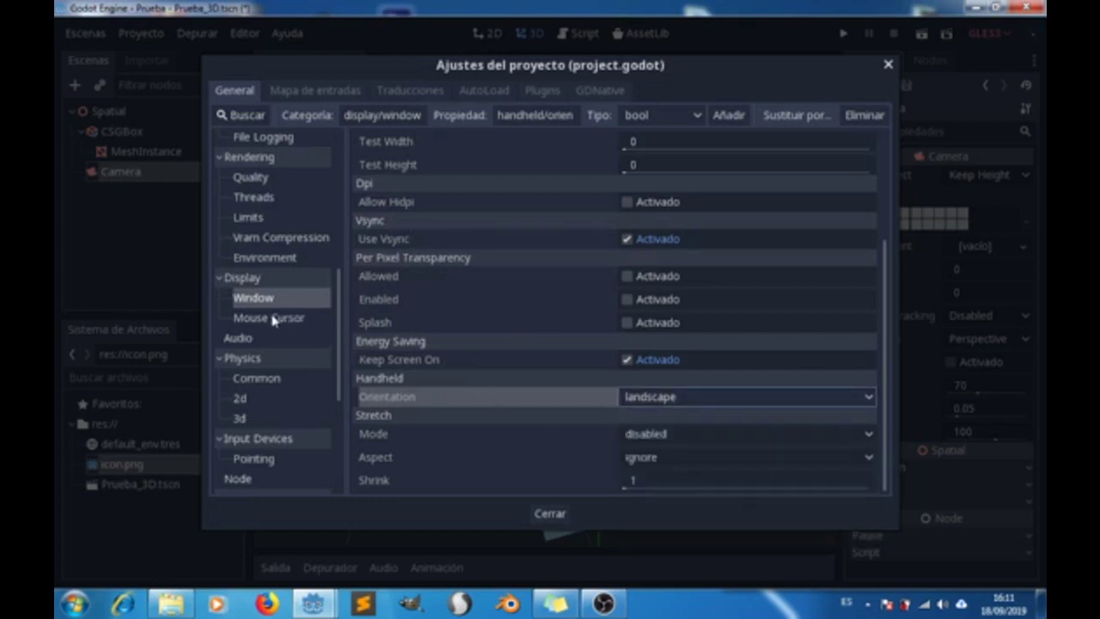
left_click(276, 318)
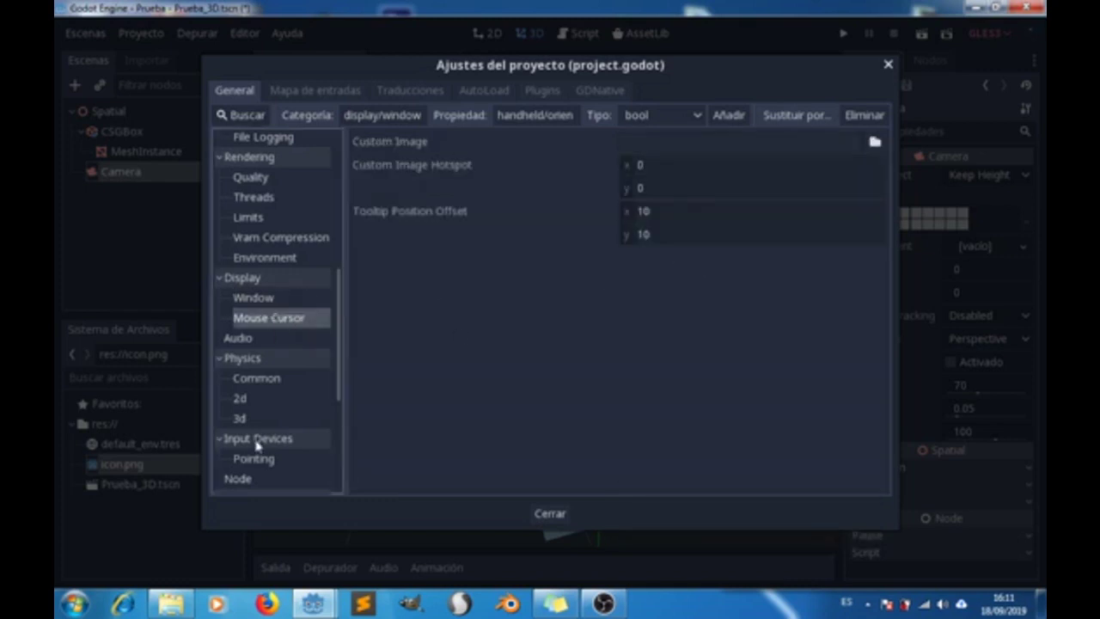
scroll(252, 447, "down", 2)
scroll(266, 446, "down", 2)
scroll(275, 445, "down", 2)
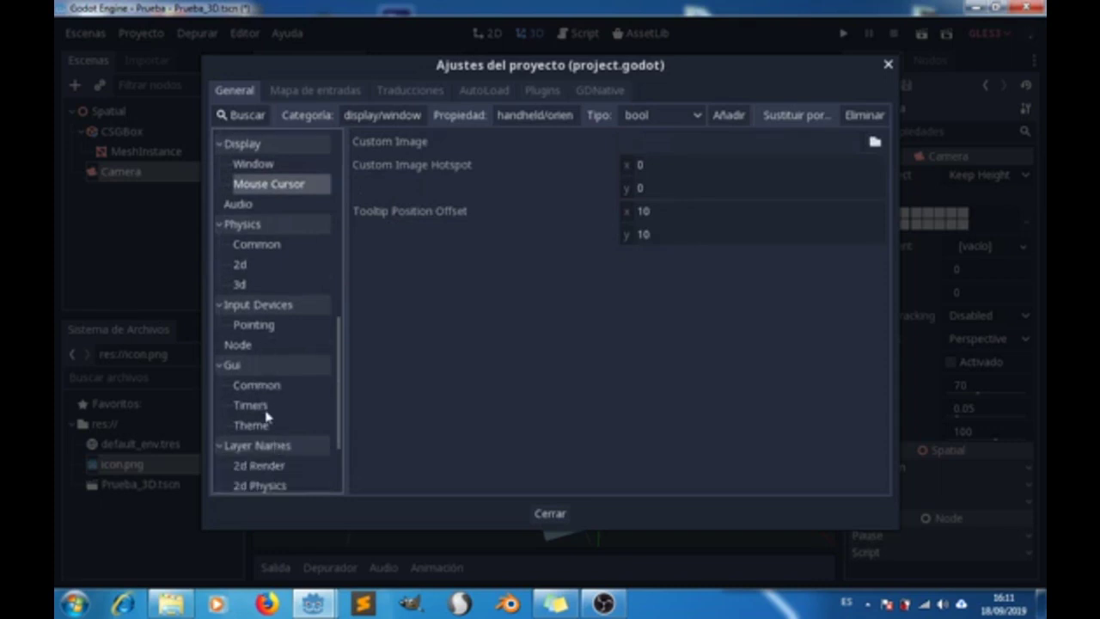
left_click(260, 326)
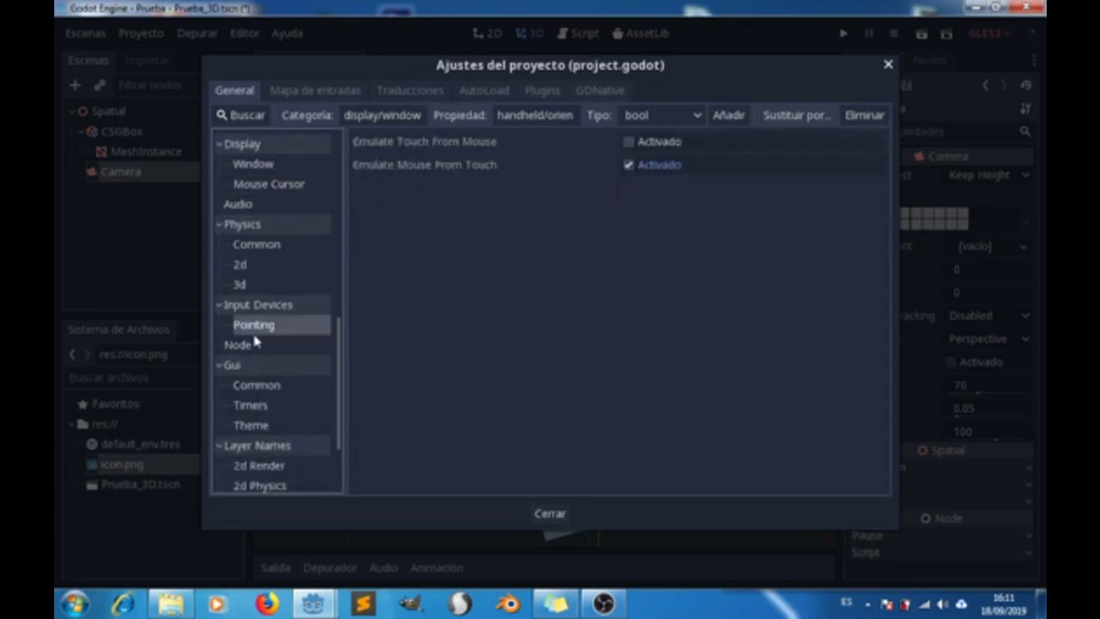
left_click(254, 344)
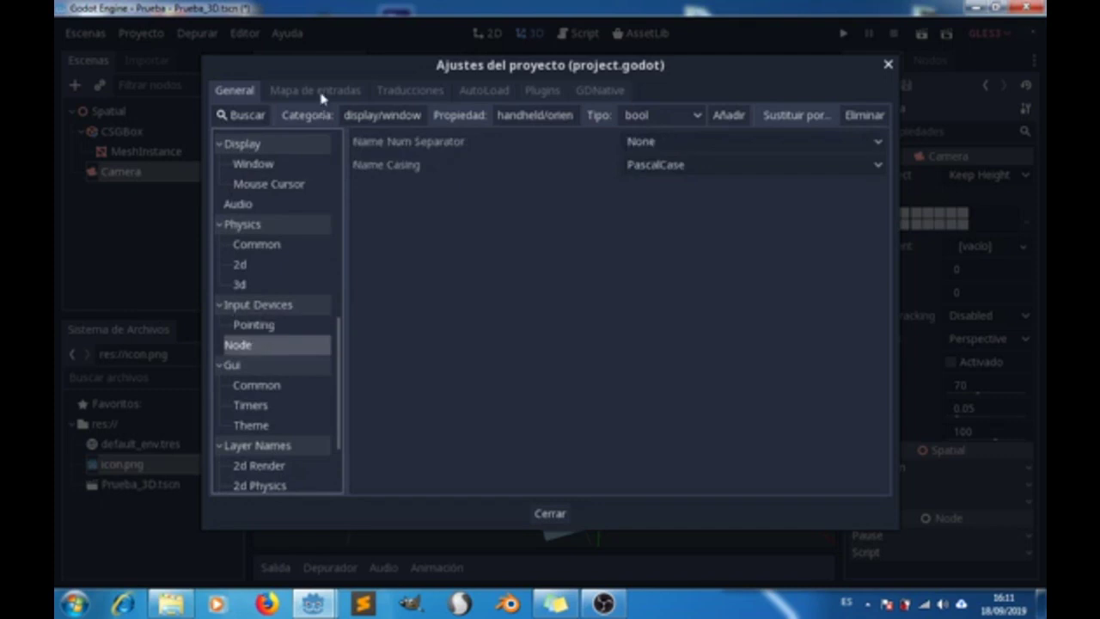
Review the input map actions like ui_accept, ui_select and ui_cancel, then close Project Settings
left_click(323, 93)
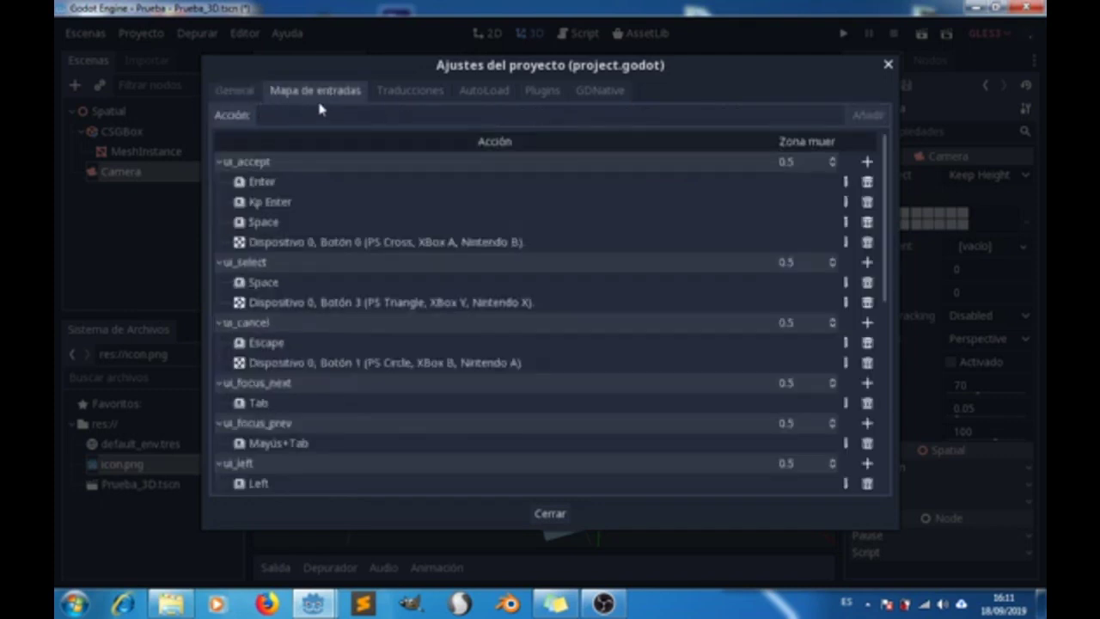
scroll(496, 309, "down", 2)
scroll(575, 292, "down", 1)
scroll(570, 292, "down", 2)
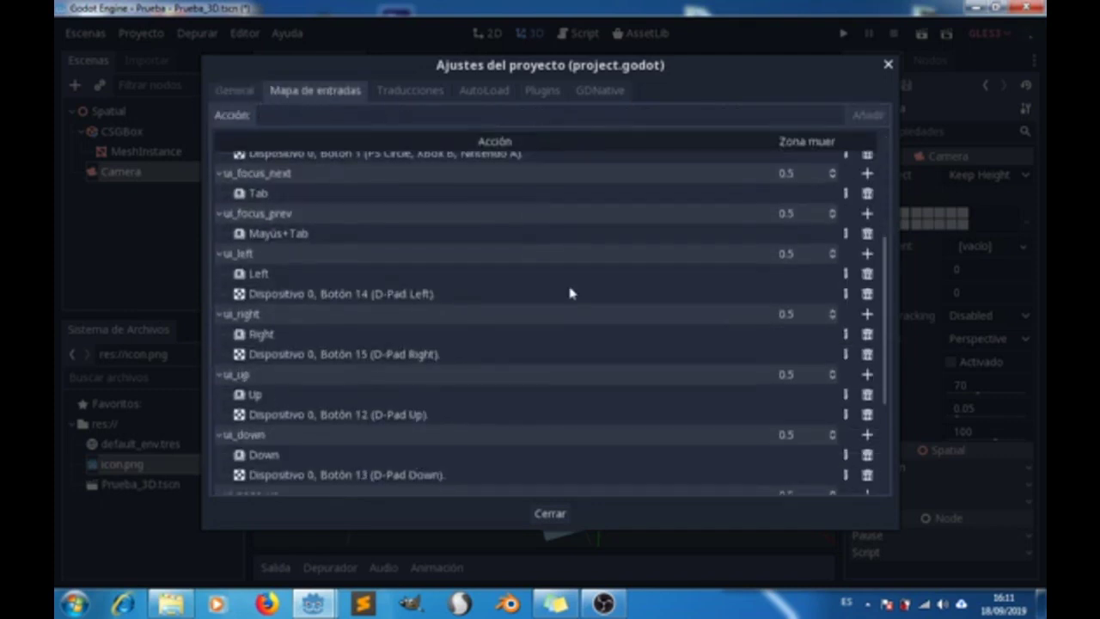
scroll(520, 335, "down", 4)
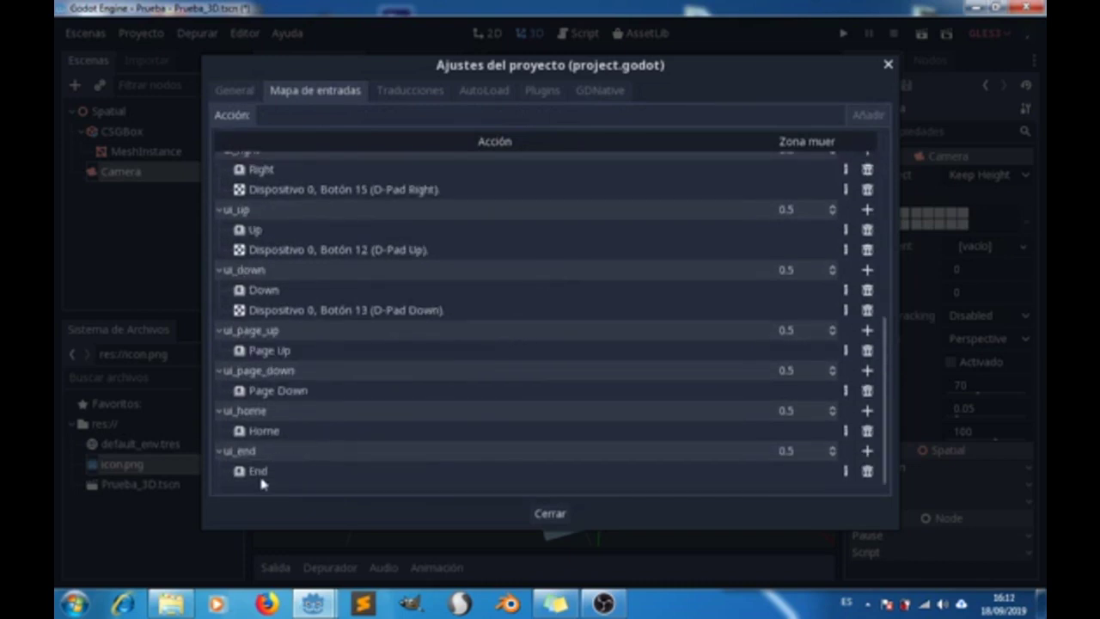
scroll(260, 479, "up", 1)
scroll(260, 477, "up", 4)
scroll(260, 472, "up", 1)
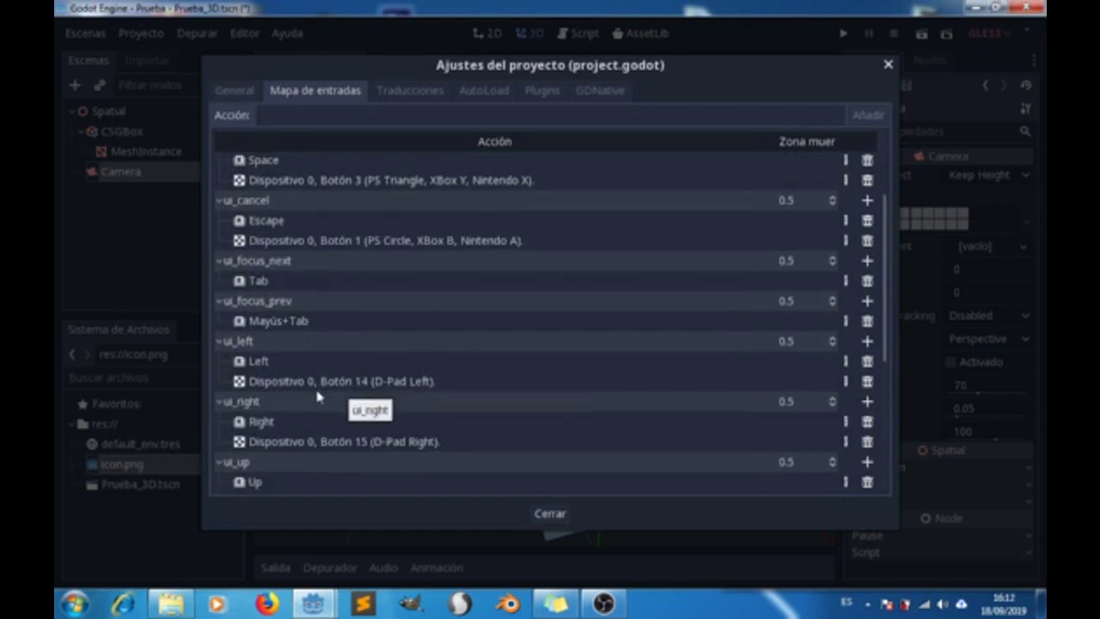
scroll(316, 396, "down", 1)
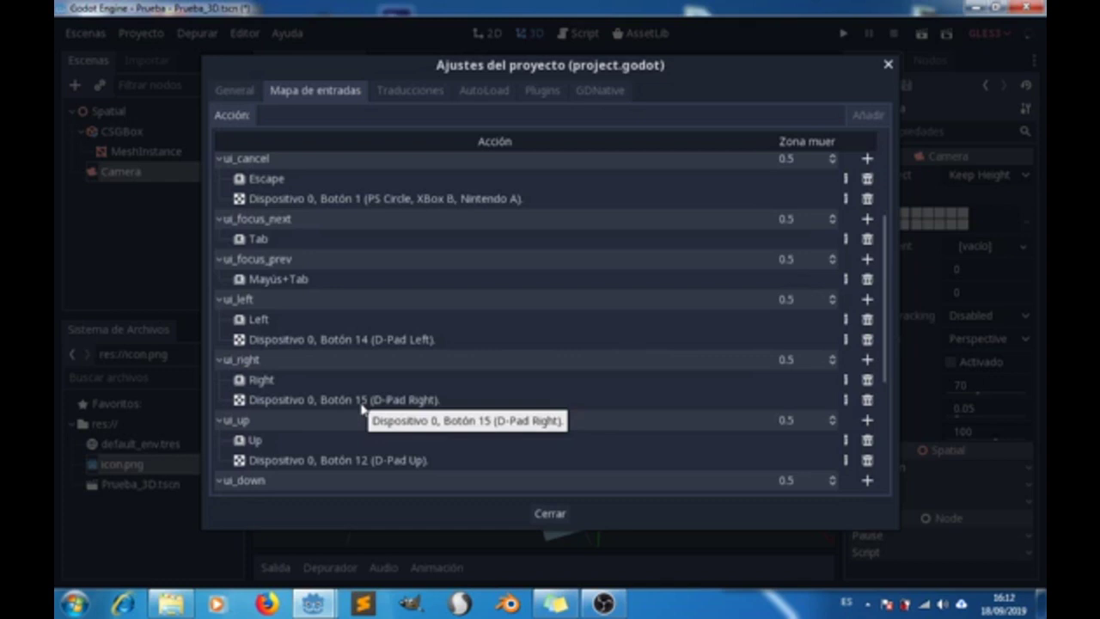
scroll(361, 408, "up", 1)
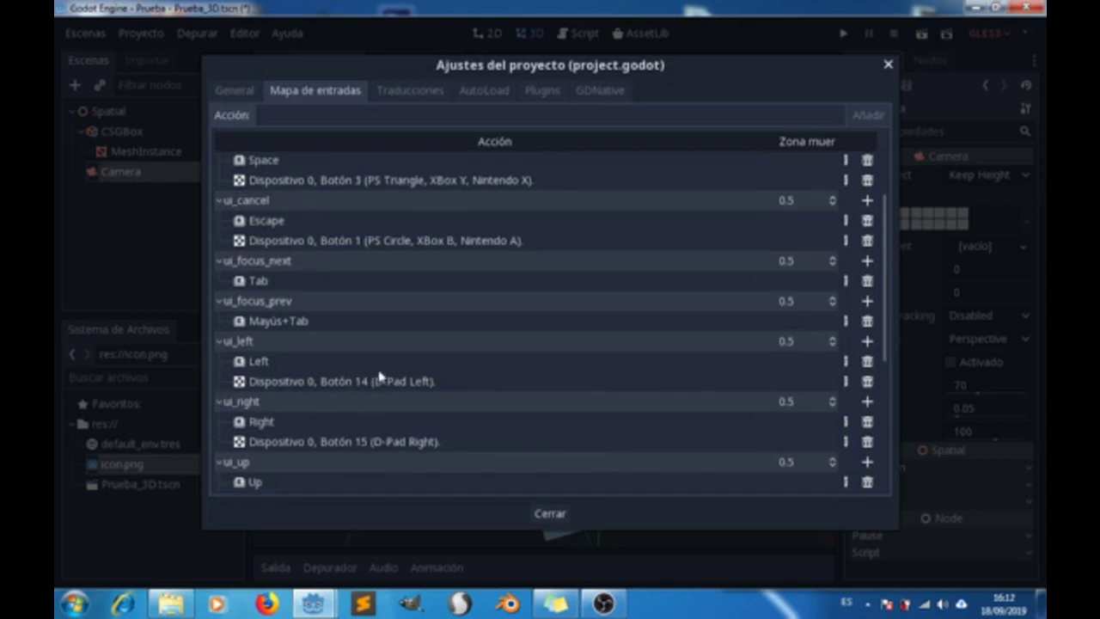
scroll(383, 364, "up", 1)
scroll(383, 363, "up", 2)
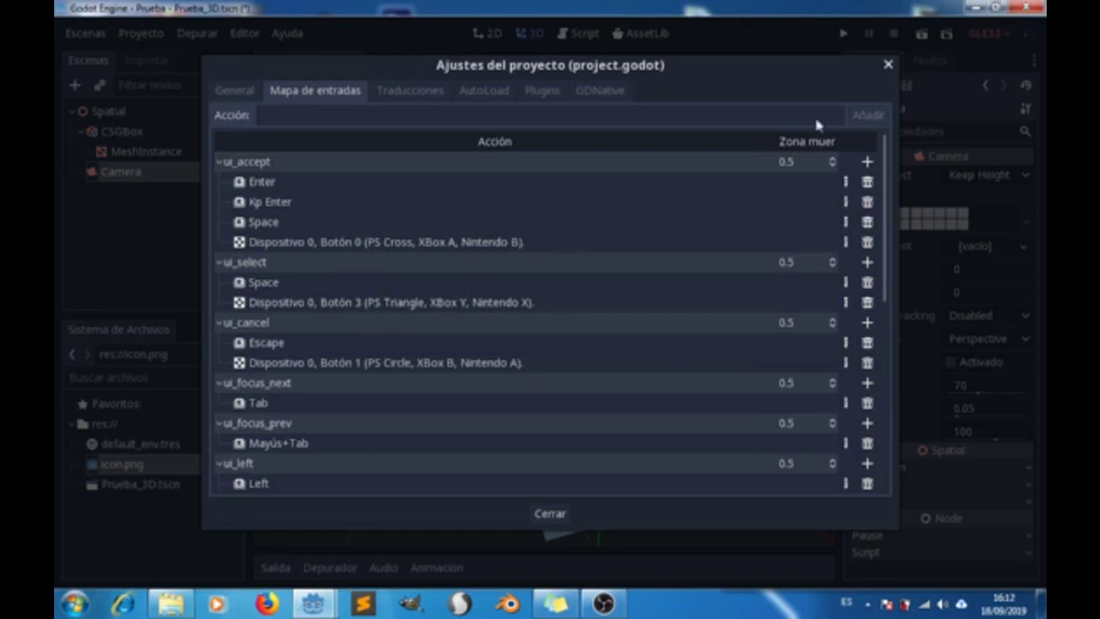
left_click(890, 66)
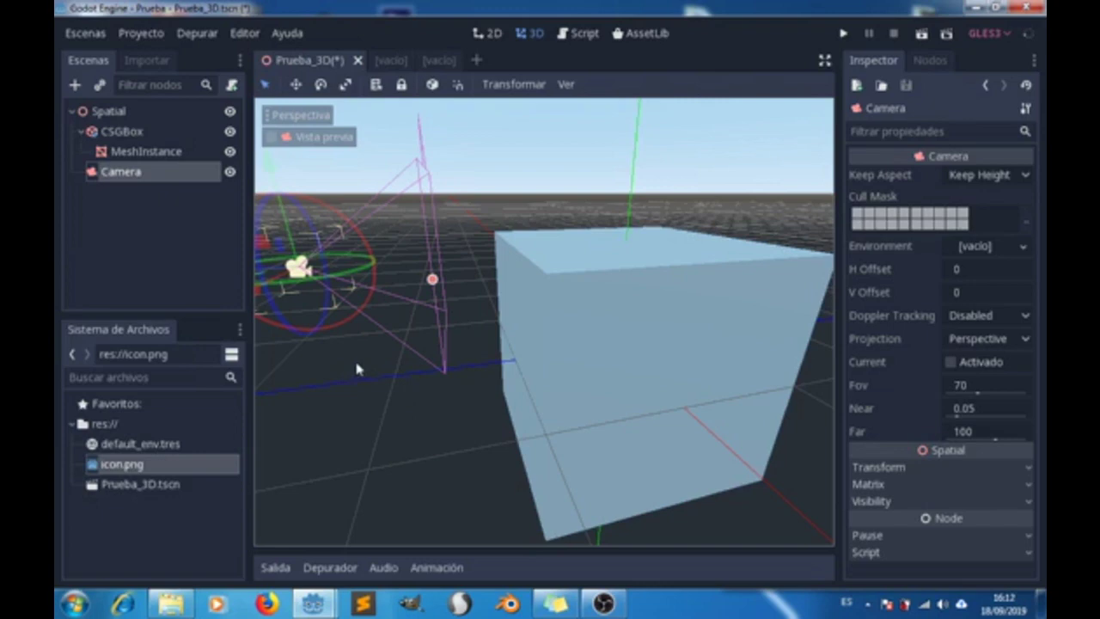
Zoom out in the 3D viewport to see the CSGBox and Camera
scroll(361, 371, "down", 4)
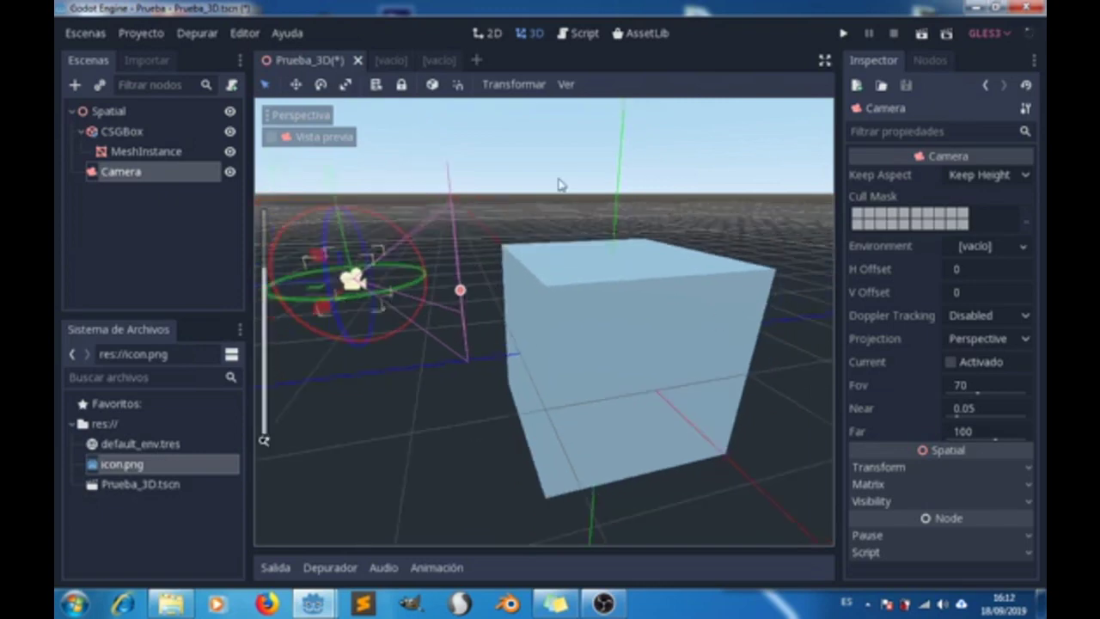